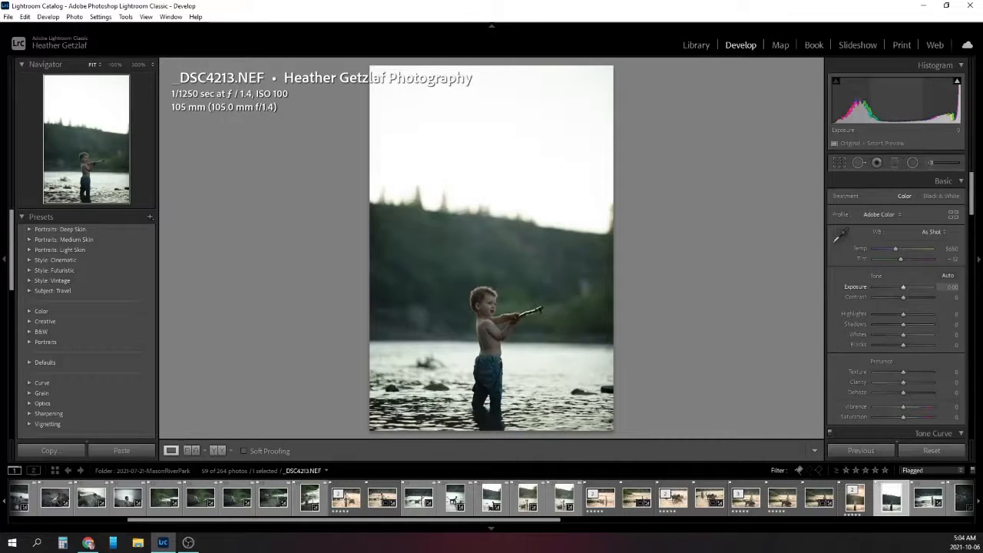
- Raise the photo's exposure to +0.14
left_click_drag(895, 104, 897, 104)
mouse_move(898, 104)
left_mouse_down()
mouse_move(889, 103)
mouse_move(914, 104)
mouse_move(890, 104)
mouse_move(899, 109)
left_mouse_up()
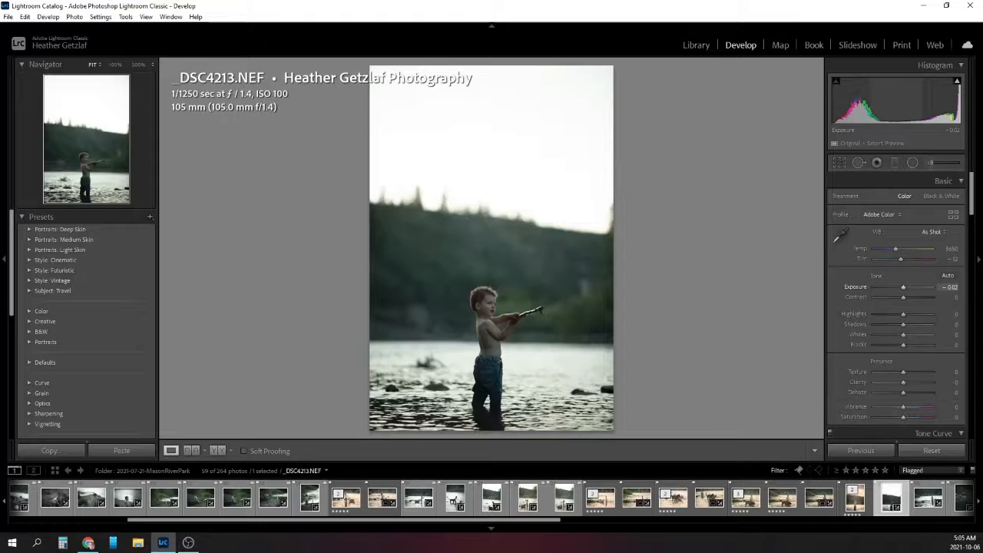
left_click_drag(899, 109, 902, 109)
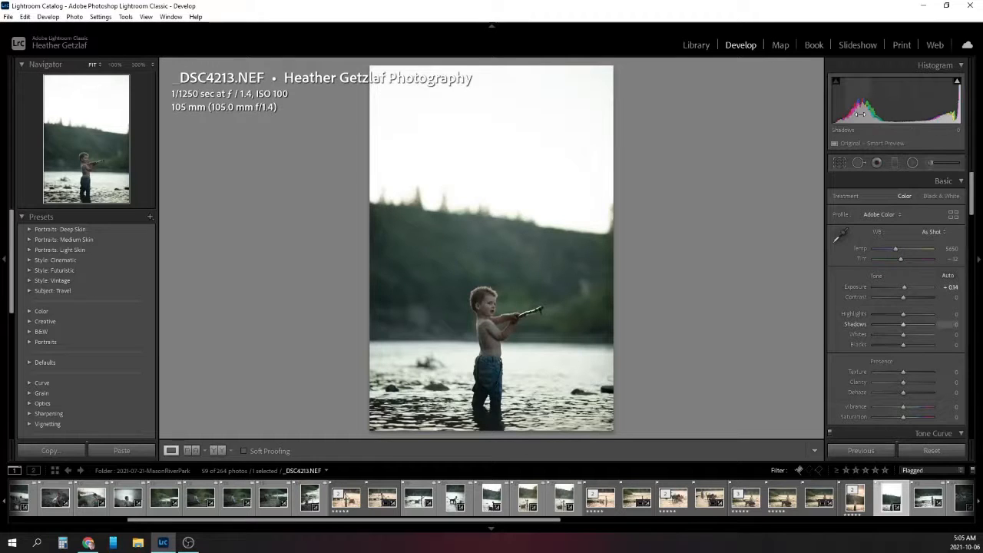
- Balance the photo's tones with Shadows +22, Blacks +10, Whites -20 and Highlights -33
left_click_drag(857, 103, 864, 103)
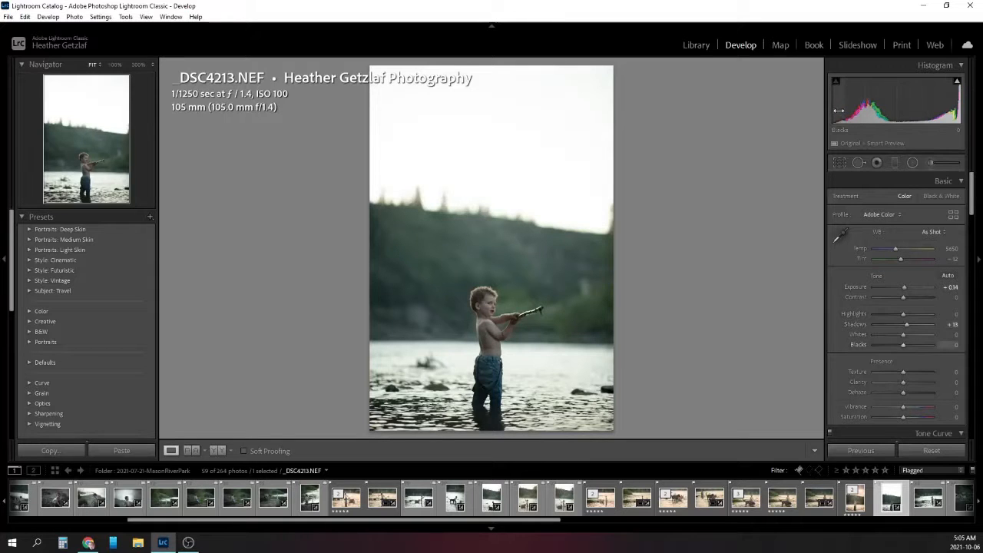
left_click_drag(838, 109, 869, 105)
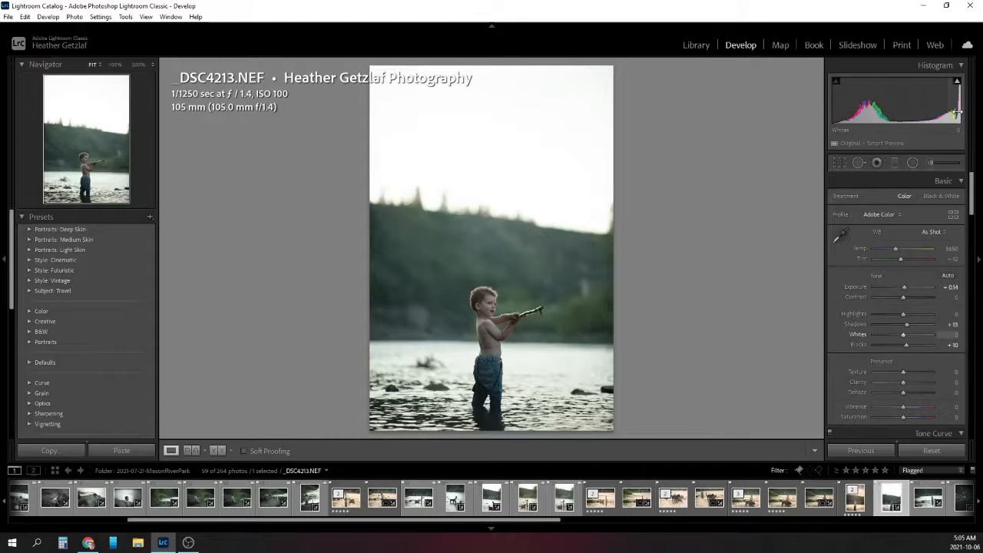
left_click_drag(956, 113, 941, 114)
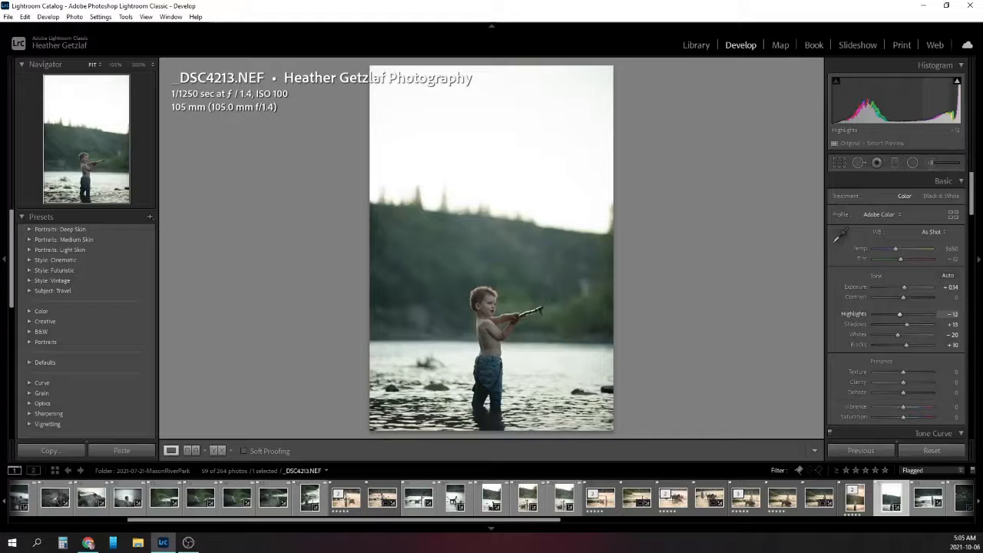
left_click_drag(926, 112, 909, 112)
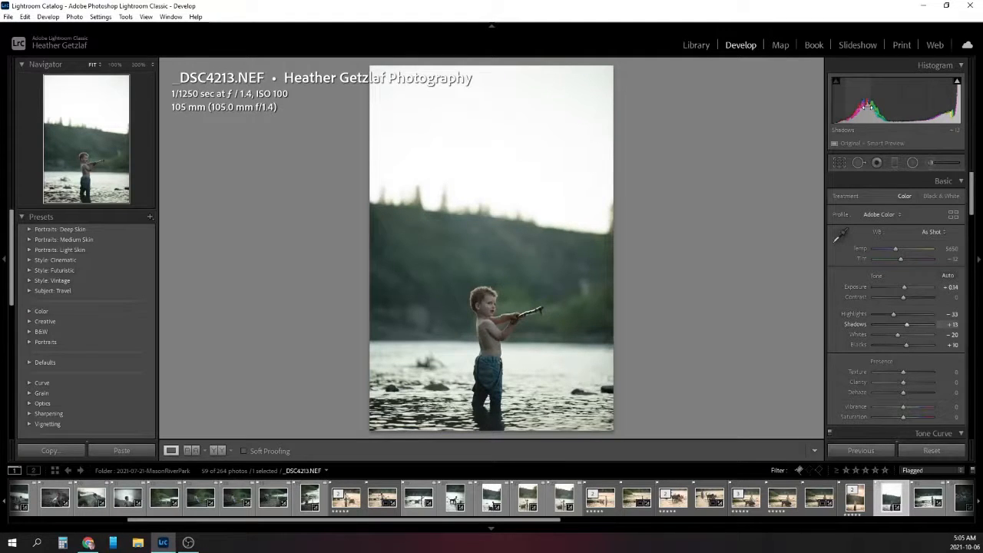
left_click_drag(865, 108, 873, 108)
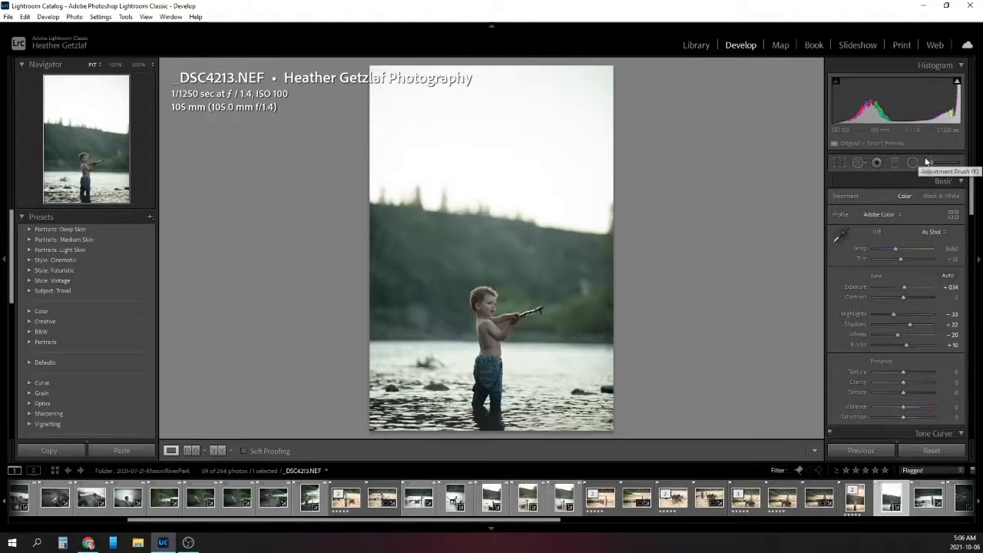
- Warm the photo's white balance by raising its colour temperature
left_click(897, 248)
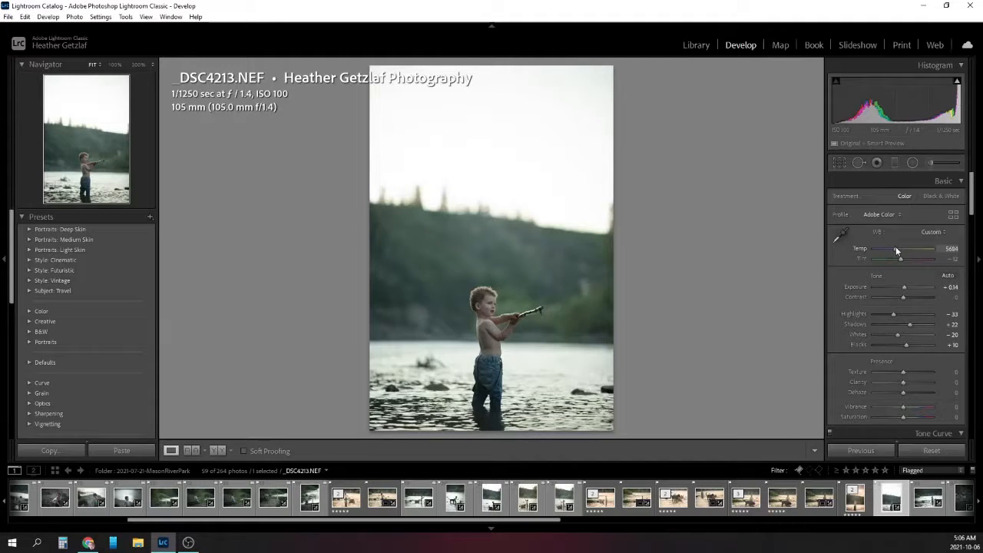
left_click_drag(895, 247, 900, 249)
left_click_drag(899, 250, 902, 248)
left_click_drag(901, 244, 902, 246)
- Compare the imported original with the latest Temperature edit in the photo's history, ending on the edited state
scroll(895, 351, "down", 5)
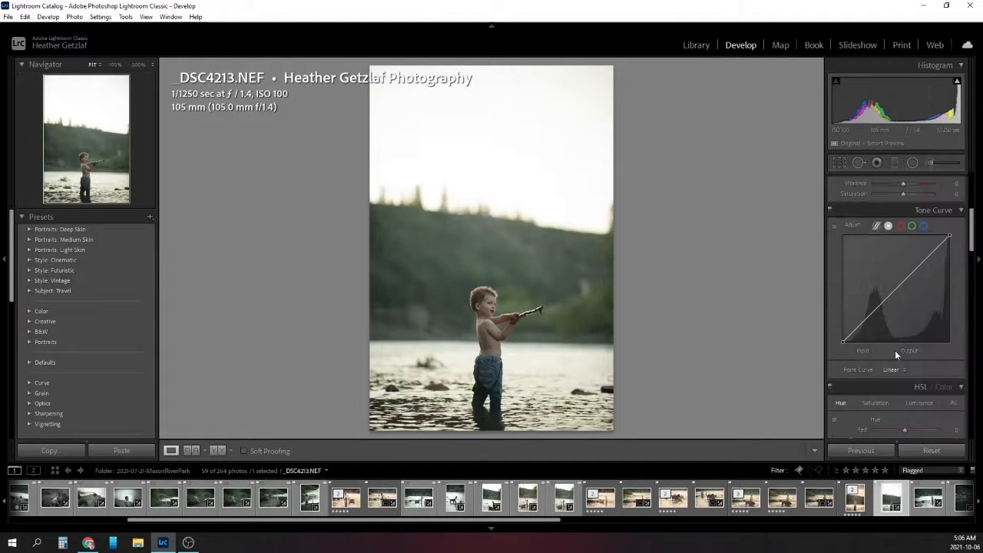
scroll(895, 349, "down", 6)
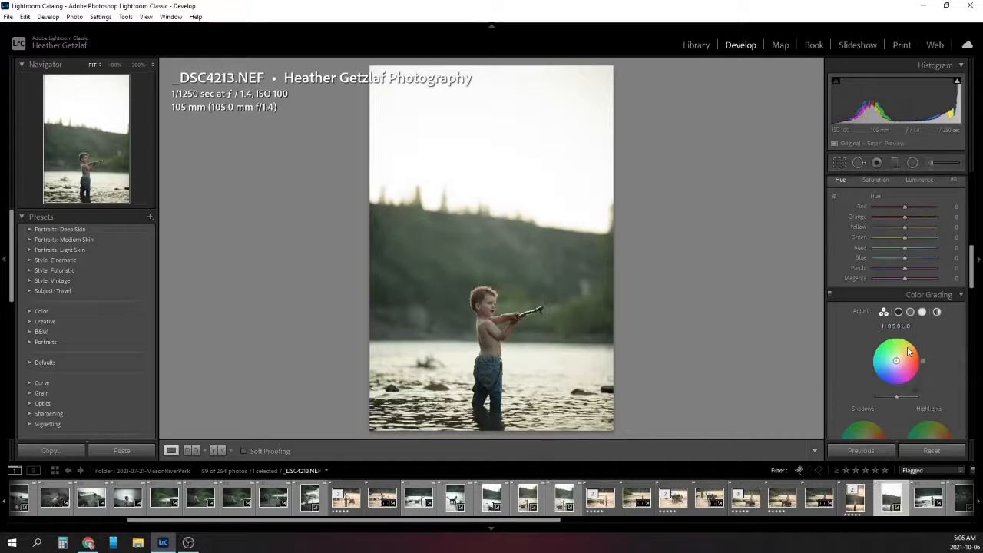
scroll(886, 287, "up", 2)
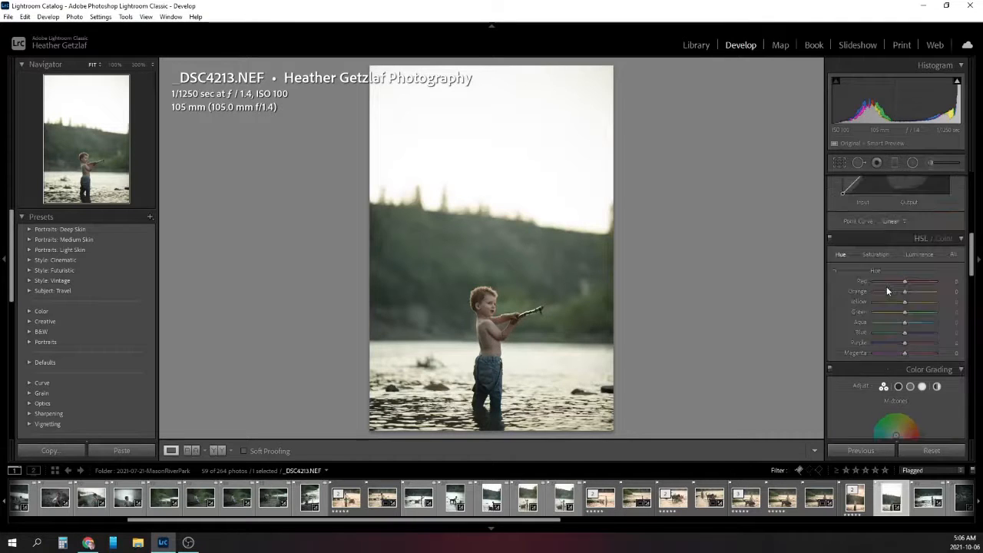
scroll(91, 347, "down", 4)
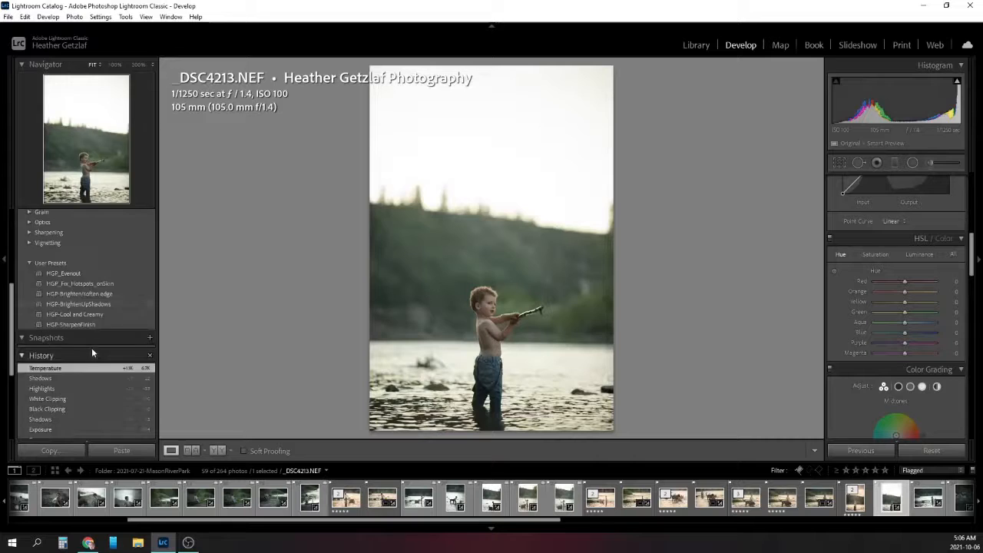
scroll(92, 347, "down", 3)
left_click(64, 335)
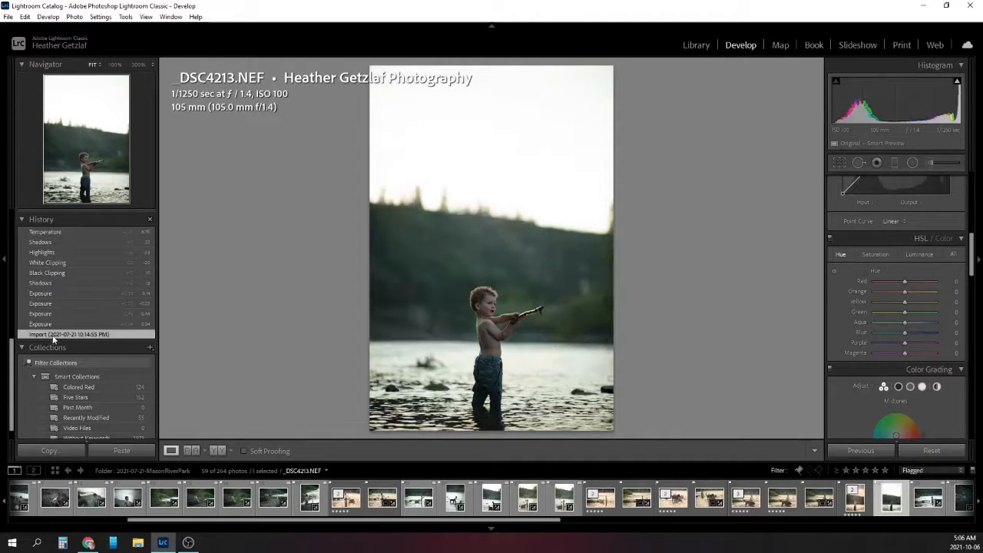
scroll(63, 297, "up", 3)
left_click(60, 323)
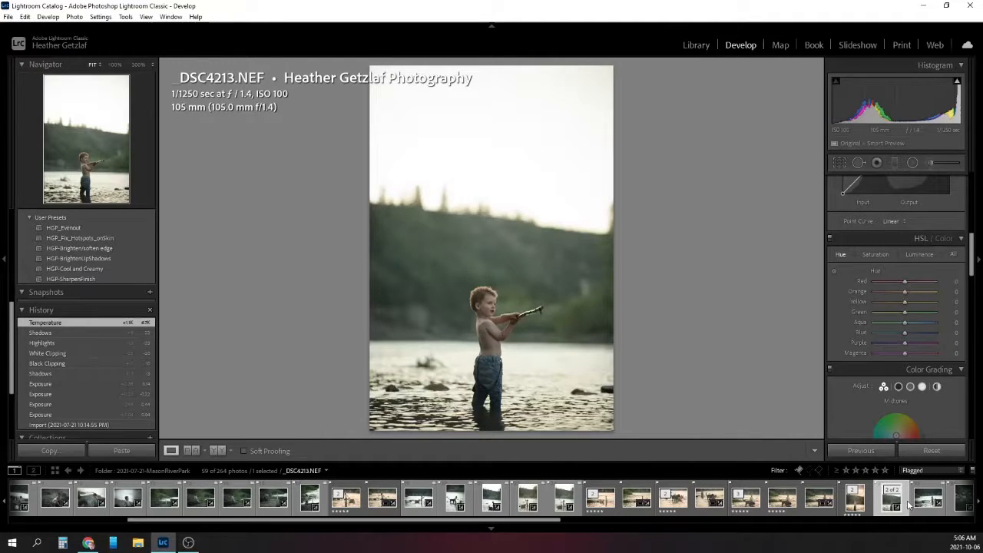
- Send the edited photo _DSC4213.NEF to Photoshop for further editing
right_click(908, 505)
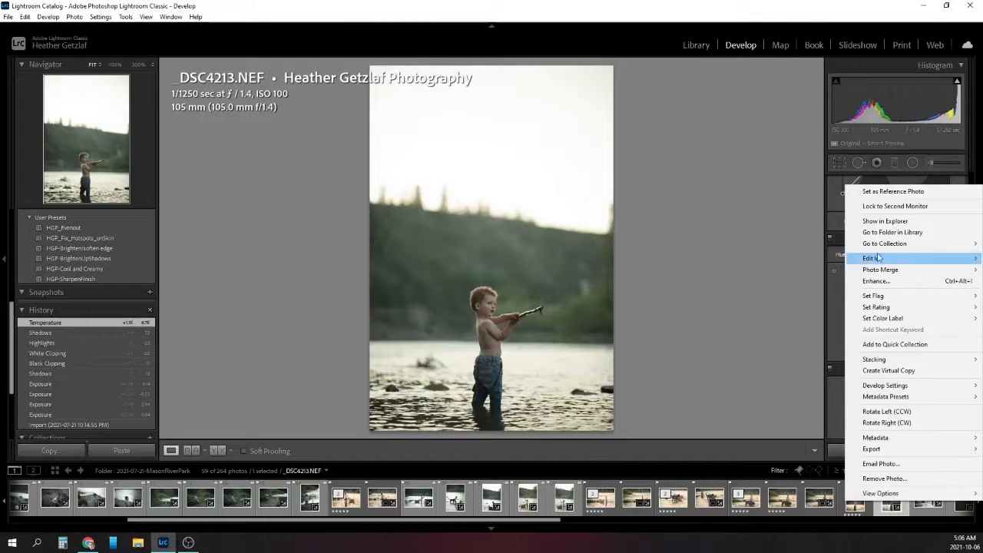
mouse_move(876, 258)
left_click(767, 258)
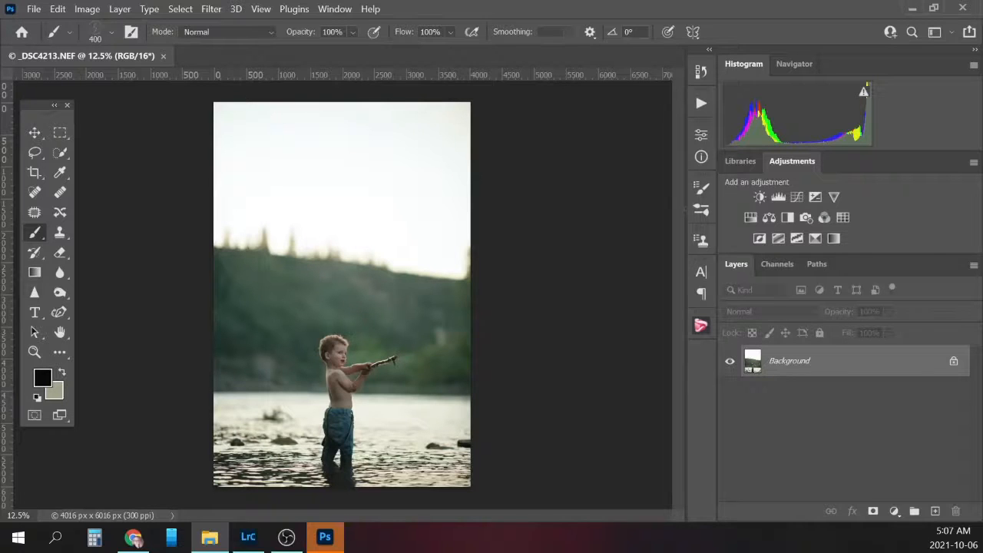
- Place the Florabella Cloud 4 sky overlay in the photo and move it up against the canvas's upper edge
left_click_drag(367, 60, 326, 156)
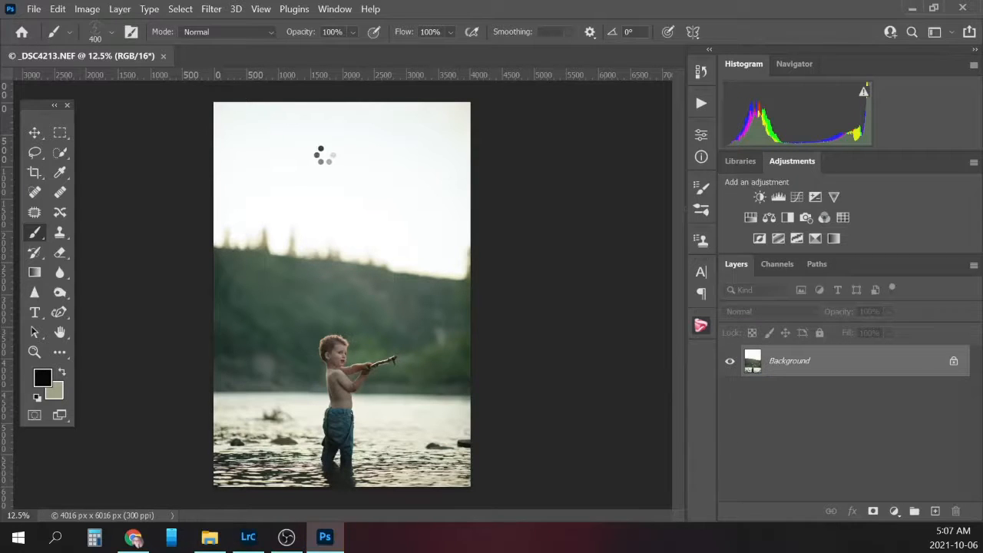
key("Return")
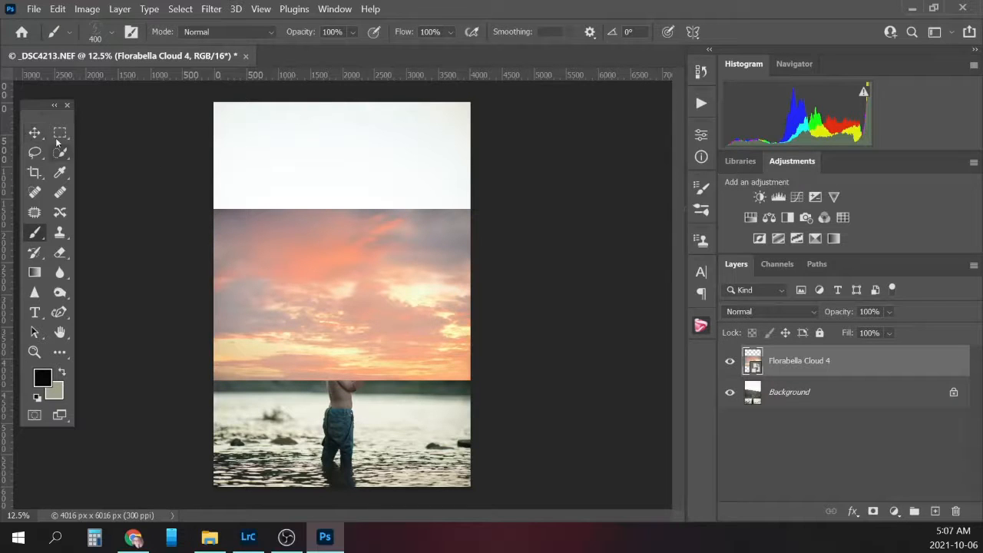
left_click(34, 132)
left_click_drag(390, 326, 383, 222)
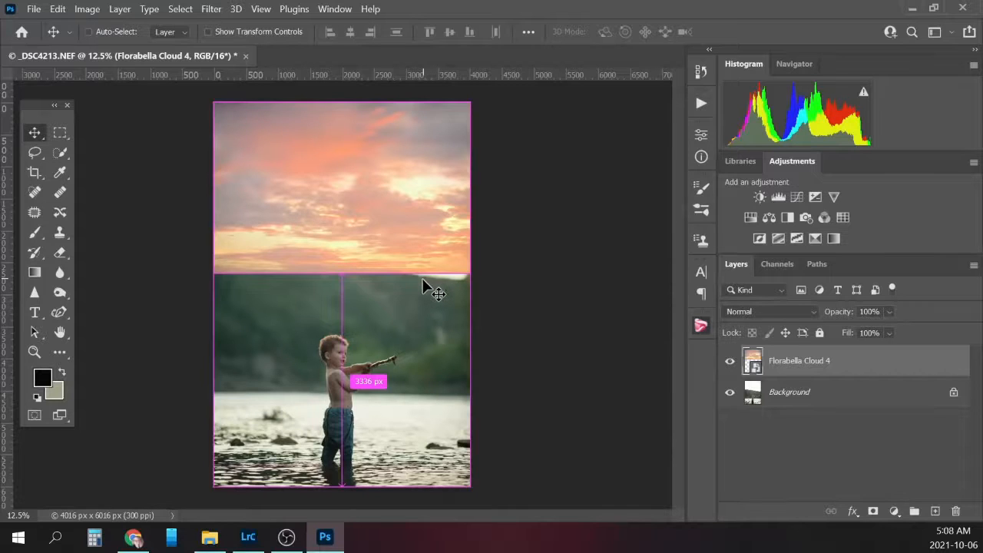
- Scale the cloud overlay proportionally to 57.85% and centre it horizontally on the photo
key("ctrl+t")
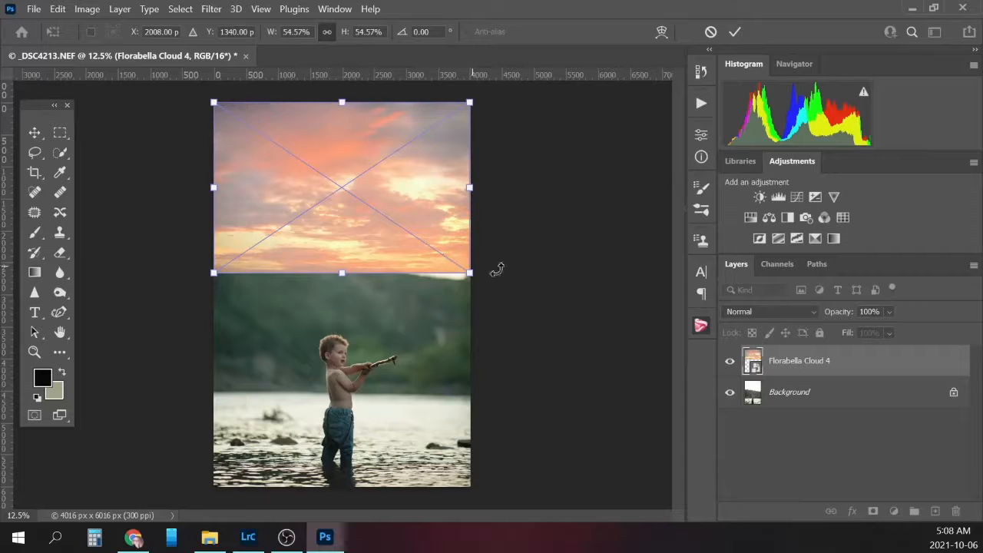
left_click_drag(470, 272, 484, 282)
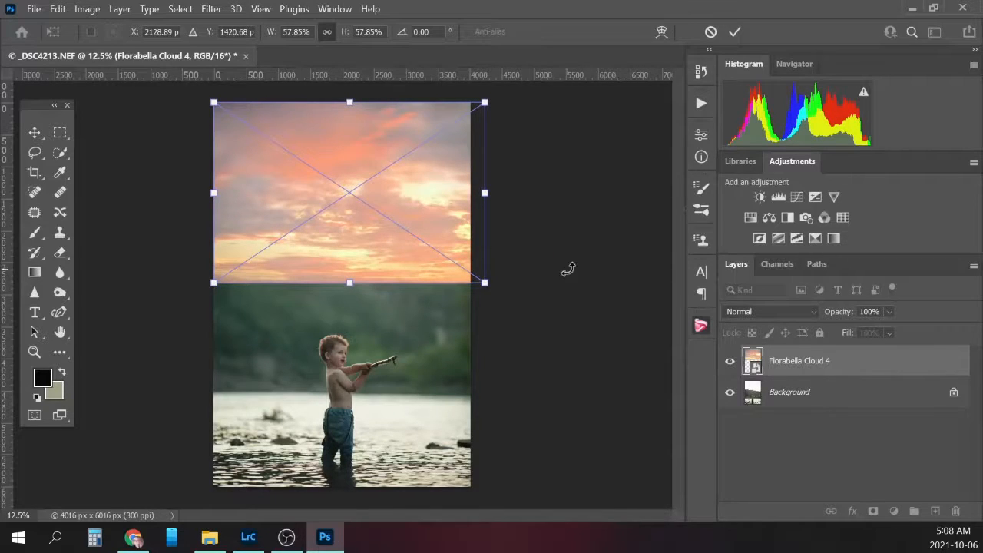
left_click_drag(407, 199, 403, 198)
key("Return")
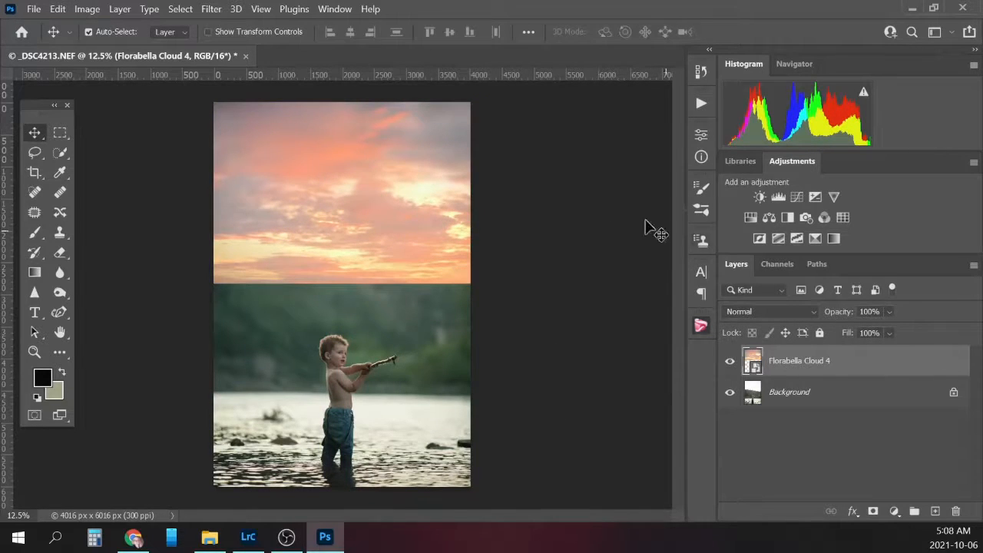
- Enlarge the cloud overlay to 59.13% so it covers the whole sky, and recentre it horizontally
key("ctrl+t")
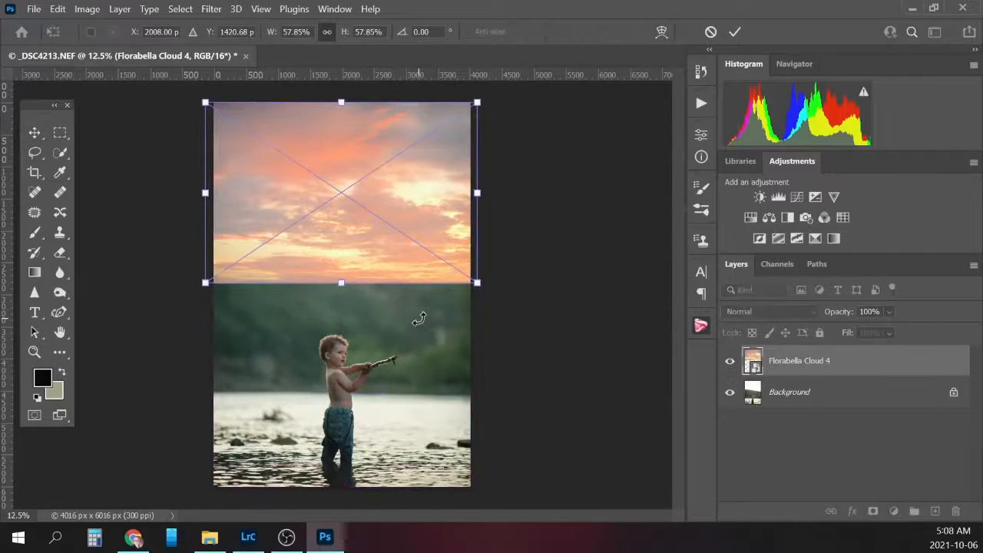
left_click_drag(478, 282, 483, 288)
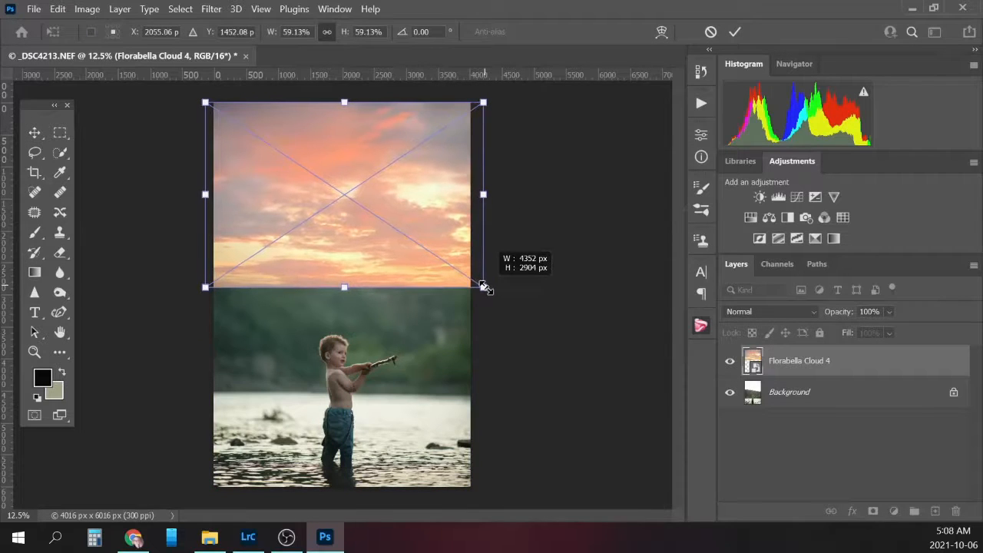
left_click_drag(448, 234, 439, 228)
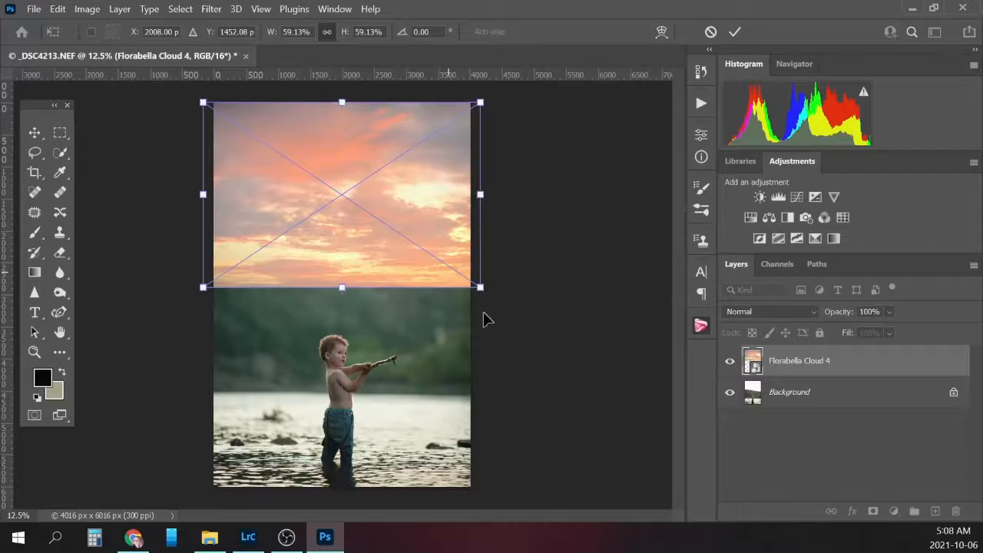
key("Return")
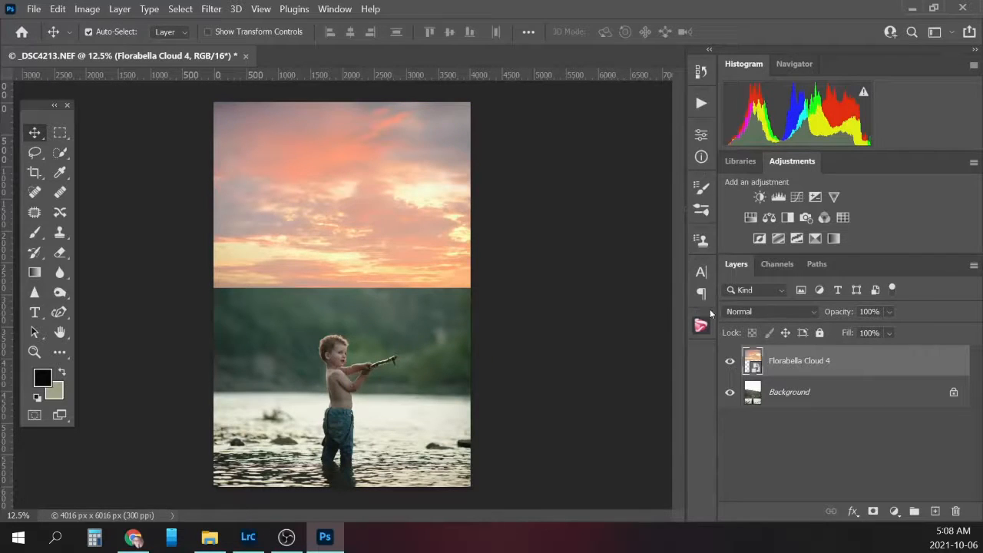
- Blend the cloud layer with Multiply and set its opacity to 85%
left_click(751, 311)
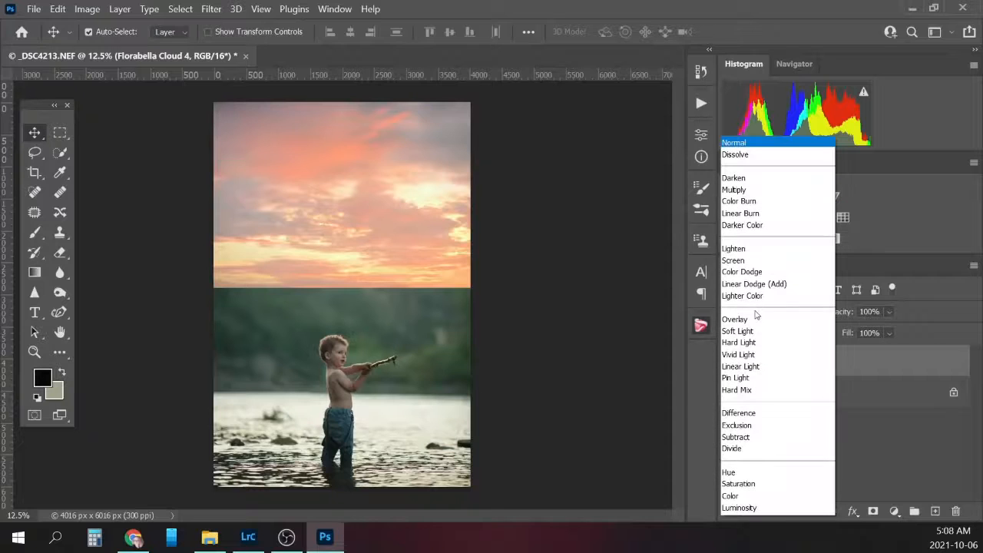
left_click(735, 191)
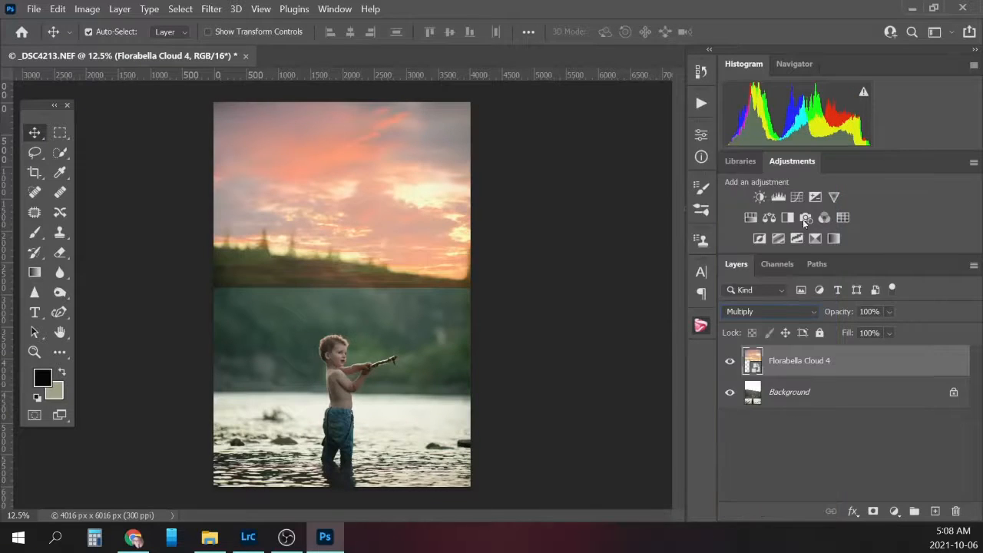
left_click(889, 311)
left_click(908, 331)
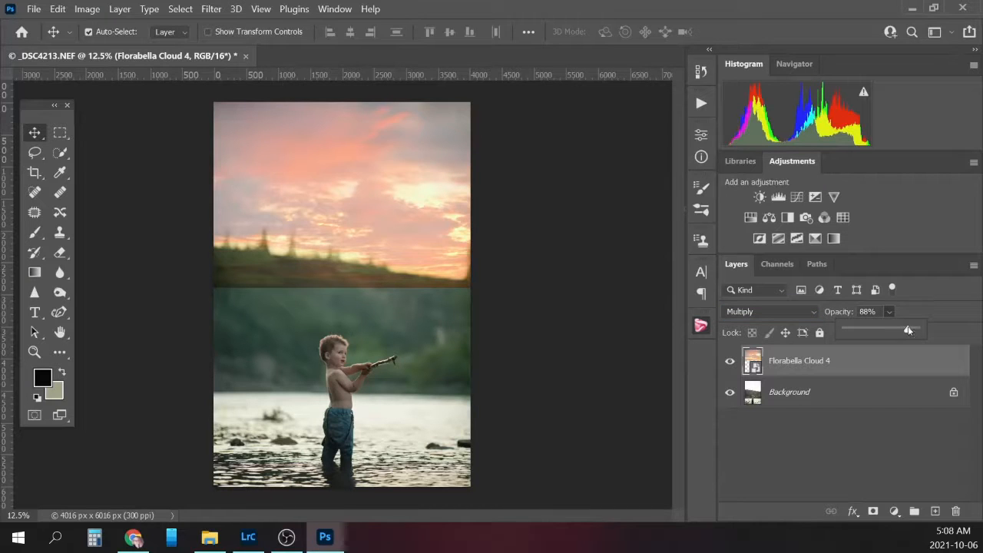
left_click_drag(908, 331, 906, 330)
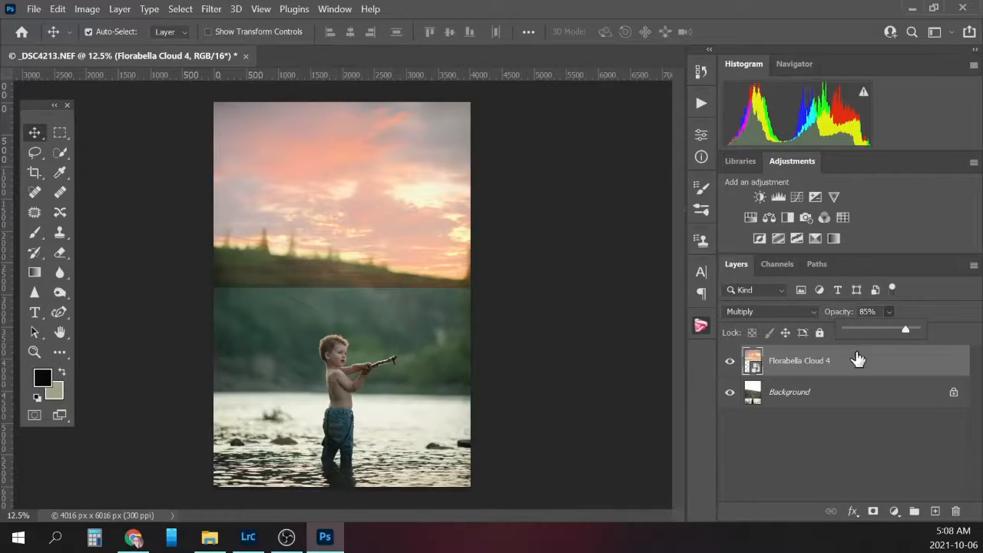
- Add a layer mask to the cloud layer and choose a soft round 400 px brush for painting on it
left_click(873, 512)
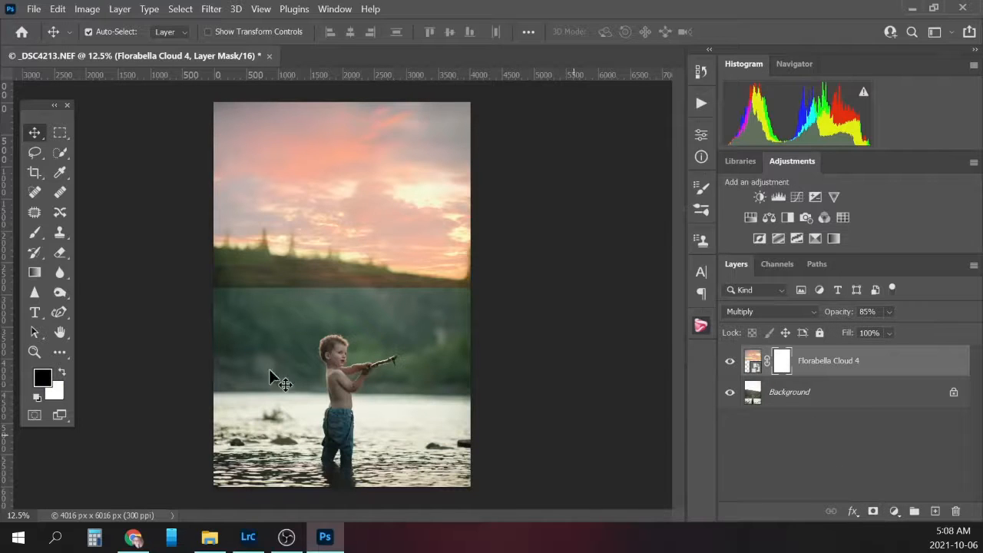
left_click(36, 233)
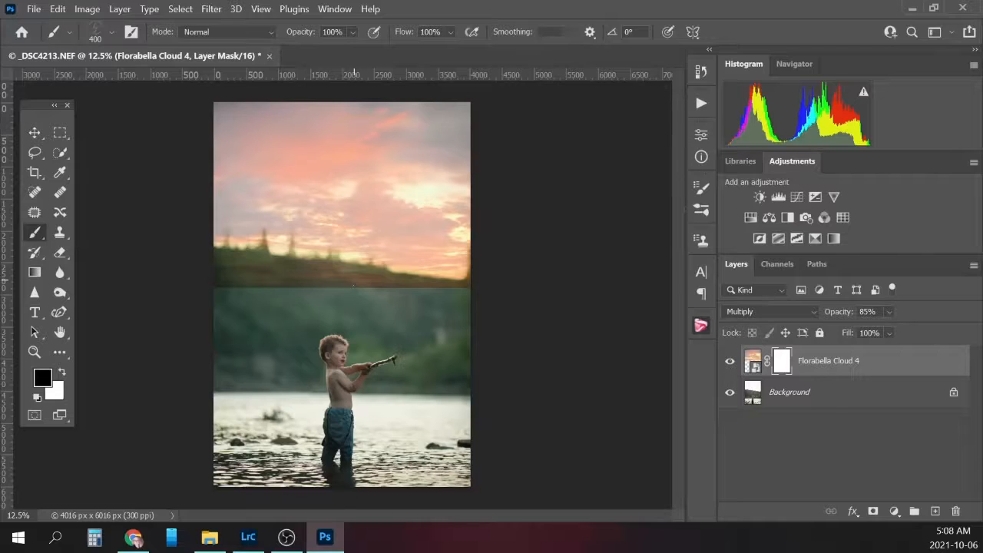
left_click(114, 32)
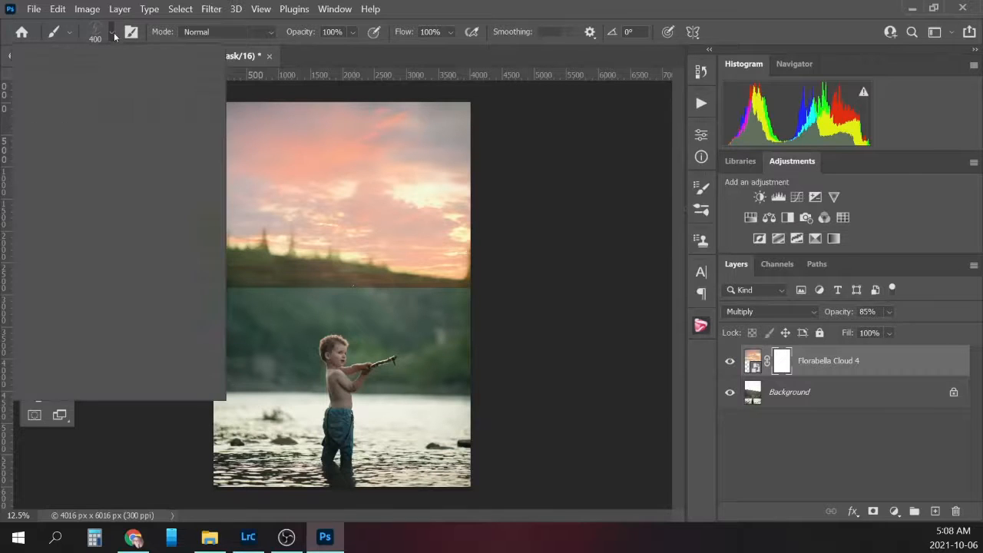
left_click(114, 35)
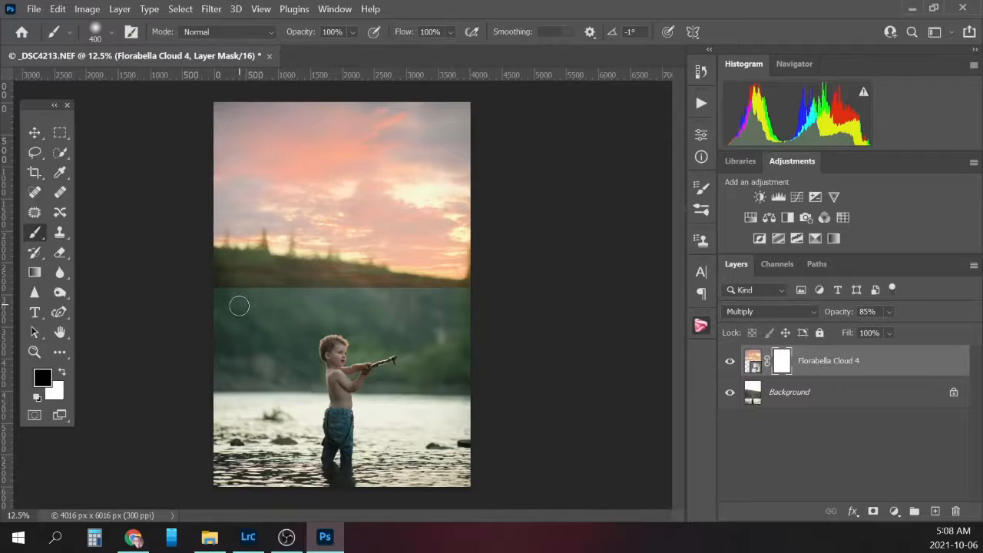
- Paint black on the cloud mask over the hillside to hide the overlay's lower edge, enlarging the brush to 1000 px
key("bracketright")
key("bracketright")
key("bracketright")
key("bracketright")
key("bracketright")
mouse_move(246, 290)
left_mouse_down()
mouse_move(207, 292)
mouse_move(292, 285)
mouse_move(481, 307)
mouse_move(283, 295)
mouse_move(335, 311)
left_mouse_up()
key("bracketright")
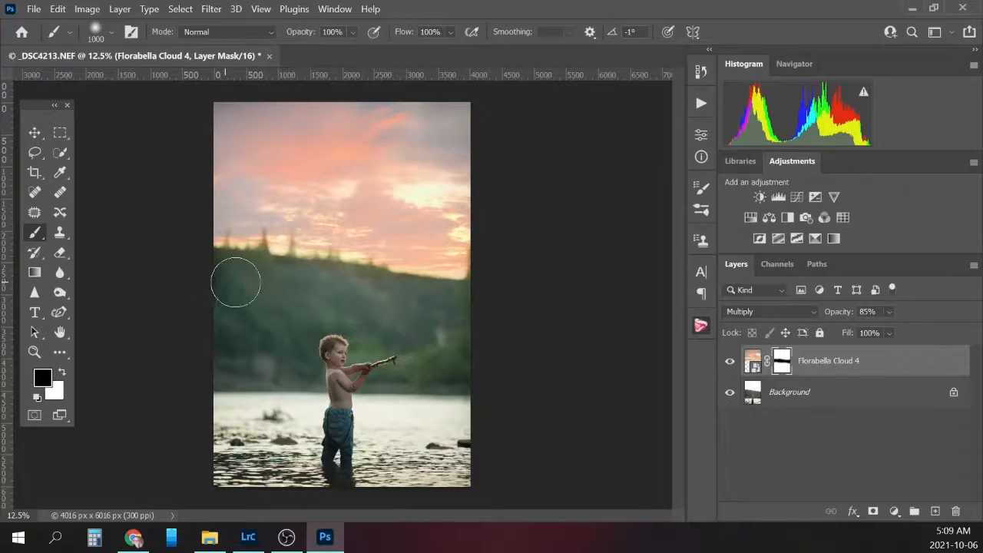
- Paint black on the cloud mask across the hillside with the brush at 45% opacity and 1200 px
left_click(352, 32)
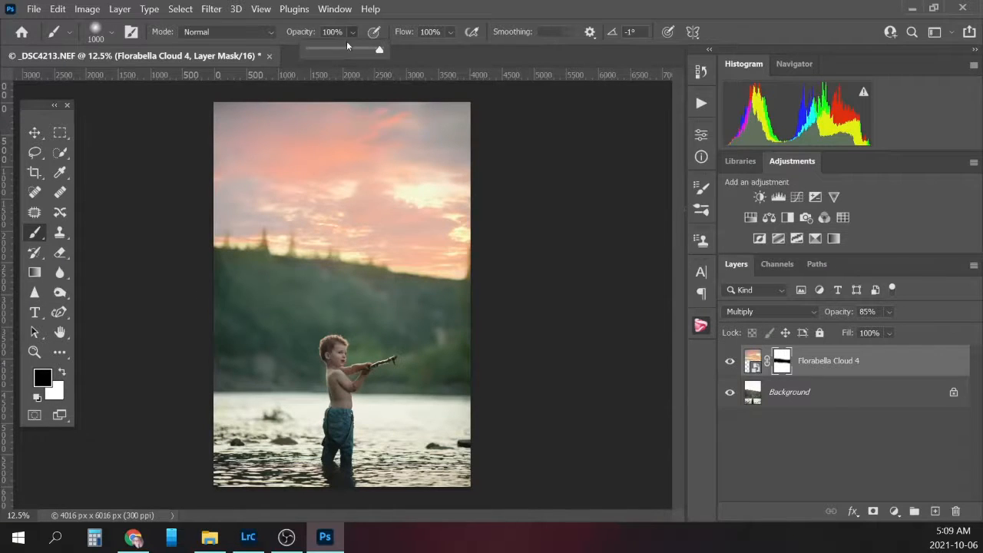
left_click(340, 51)
left_click(352, 33)
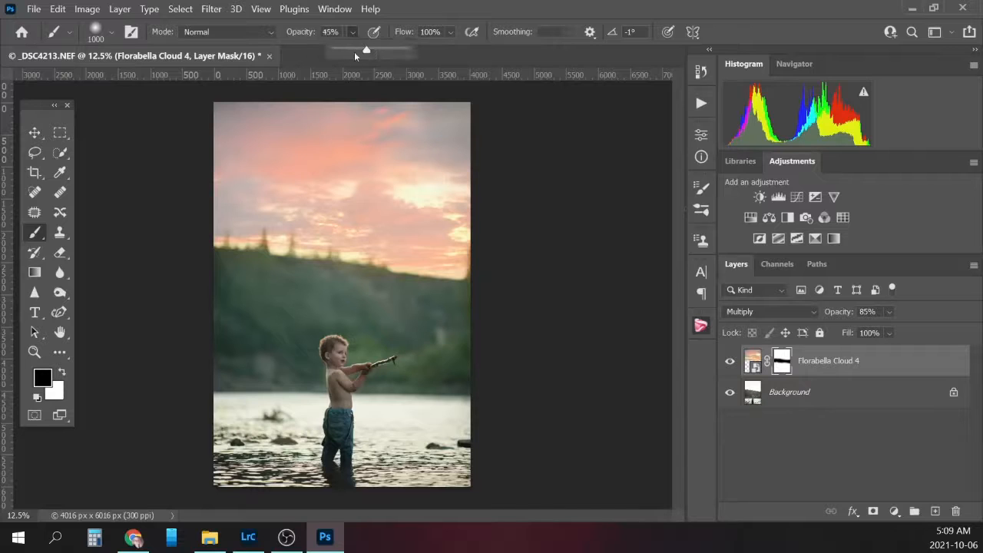
key("bracketright")
key("bracketright")
left_click_drag(225, 277, 478, 316)
- Lower the brush opacity to 19% and enlarge the brush to 1700 px for softening the cloud mask
left_click(353, 32)
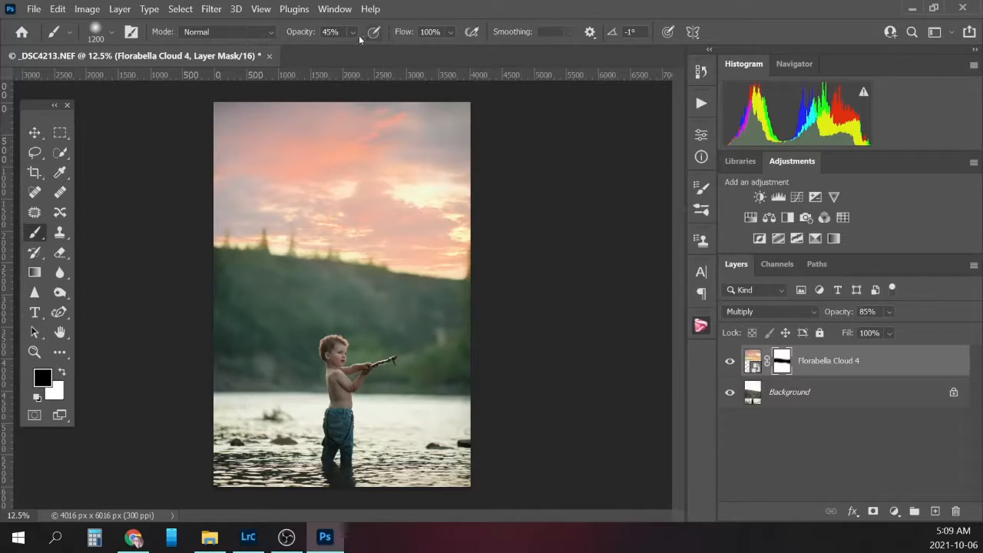
left_click(346, 50)
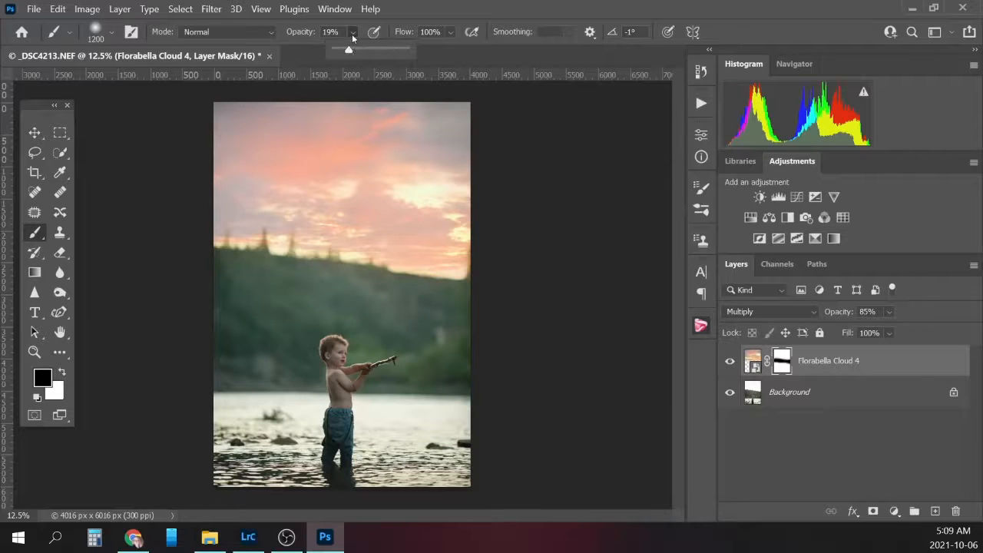
left_click(353, 33)
left_click(354, 32)
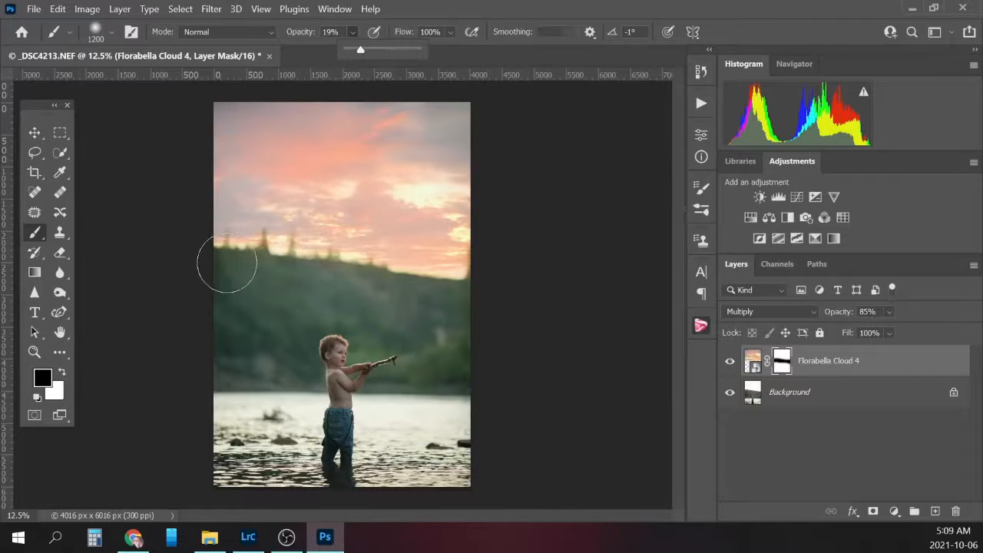
key("bracketright")
key("bracketright")
key("bracketright")
key("bracketright")
key("bracketright")
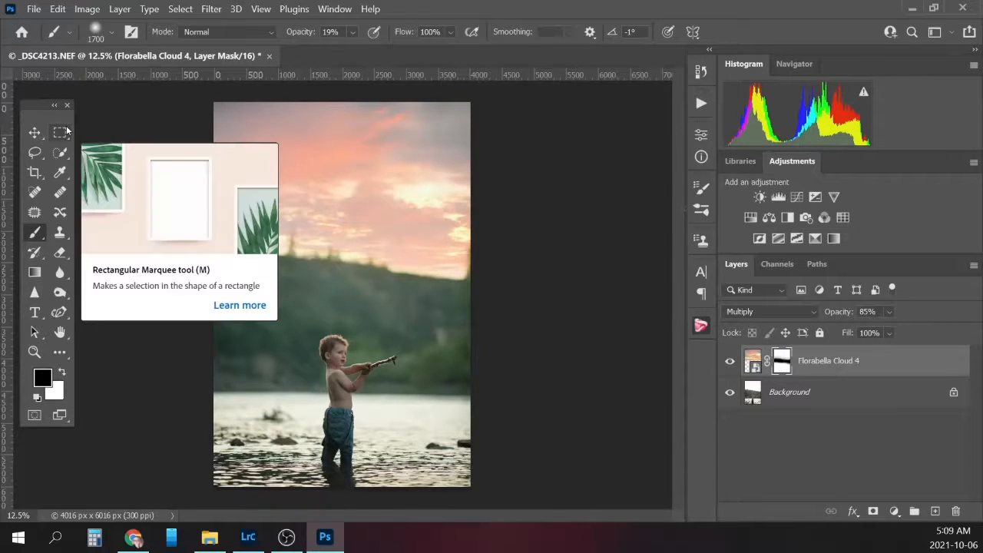
- Reduce the mask brush to 400 px
key("bracketleft")
key("bracketleft")
key("bracketleft")
key("bracketleft")
key("bracketleft")
key("bracketleft")
key("bracketleft")
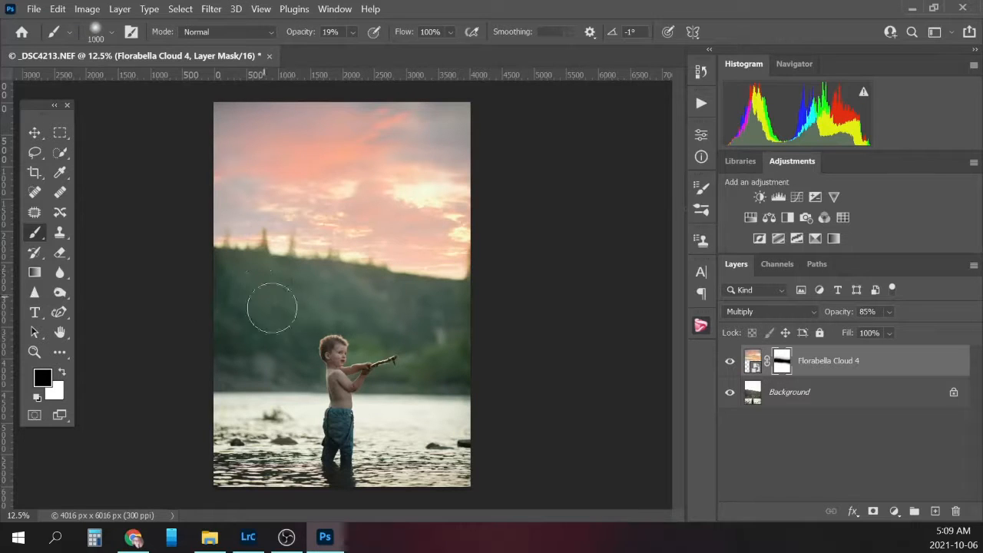
key("bracketleft")
key("bracketleft")
key("bracketleft")
key("bracketleft")
key("bracketleft")
key("bracketleft")
key("bracketleft")
left_click(212, 9)
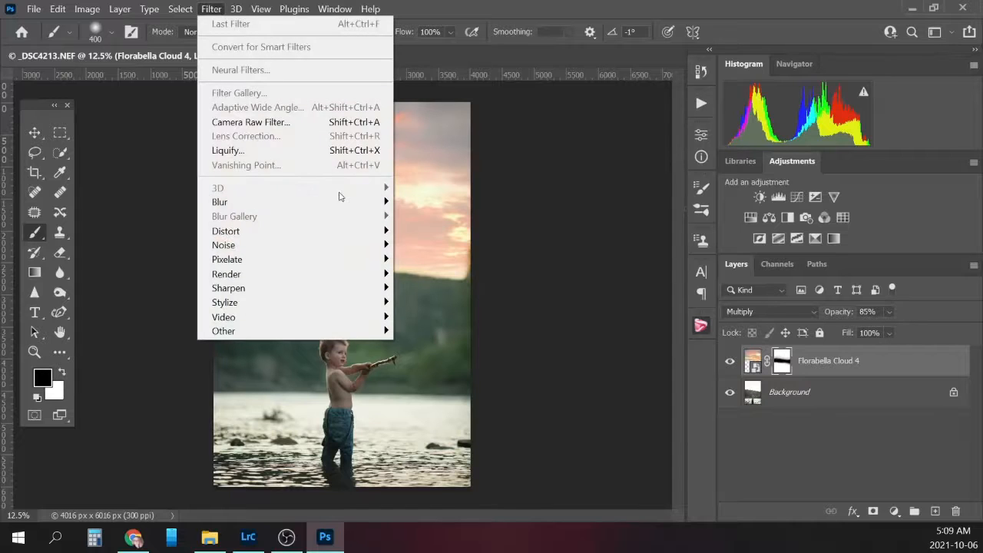
mouse_move(367, 202)
left_click(435, 260)
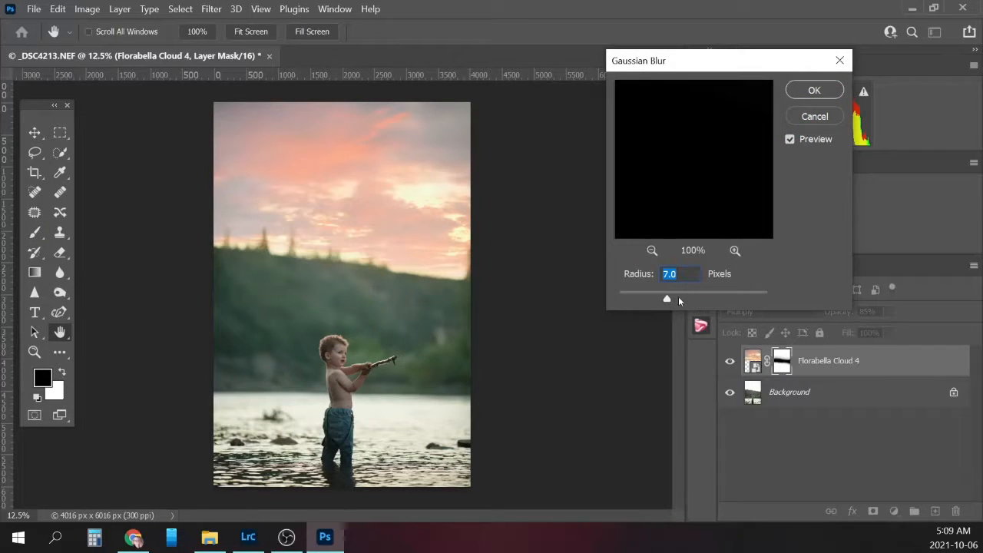
left_click(818, 114)
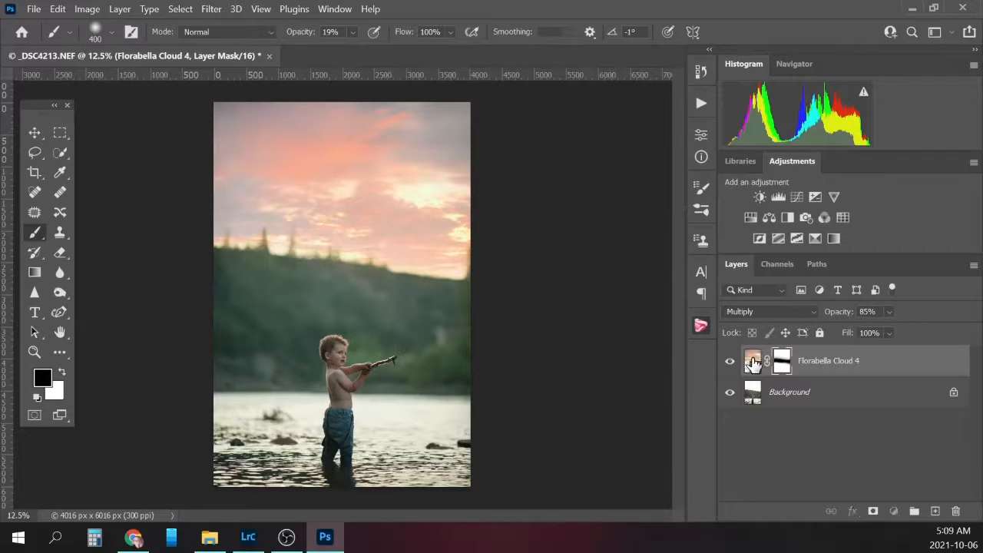
- Soften the clouds by applying Gaussian Blur to the cloud layer's image rather than its mask
left_click(756, 360)
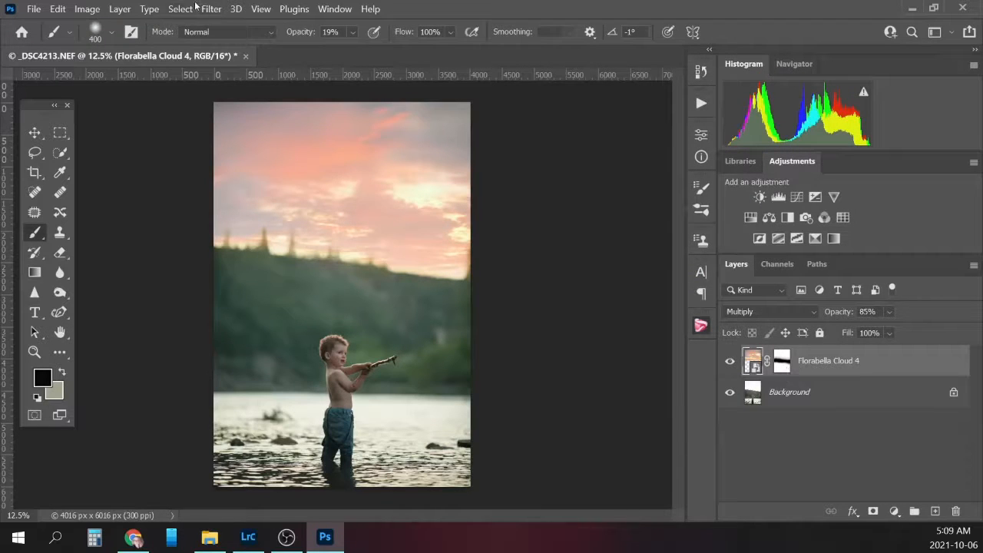
left_click(211, 9)
mouse_move(271, 203)
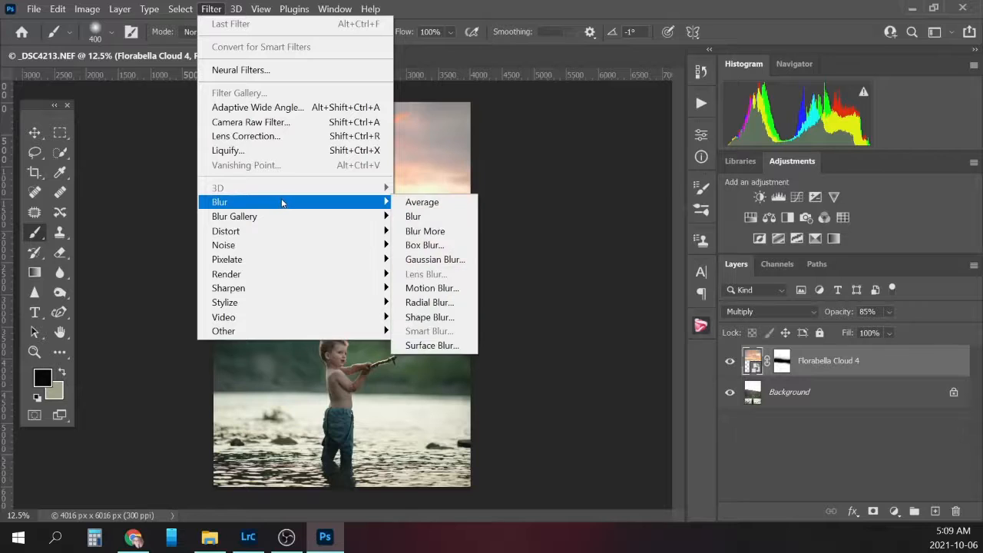
left_click(442, 261)
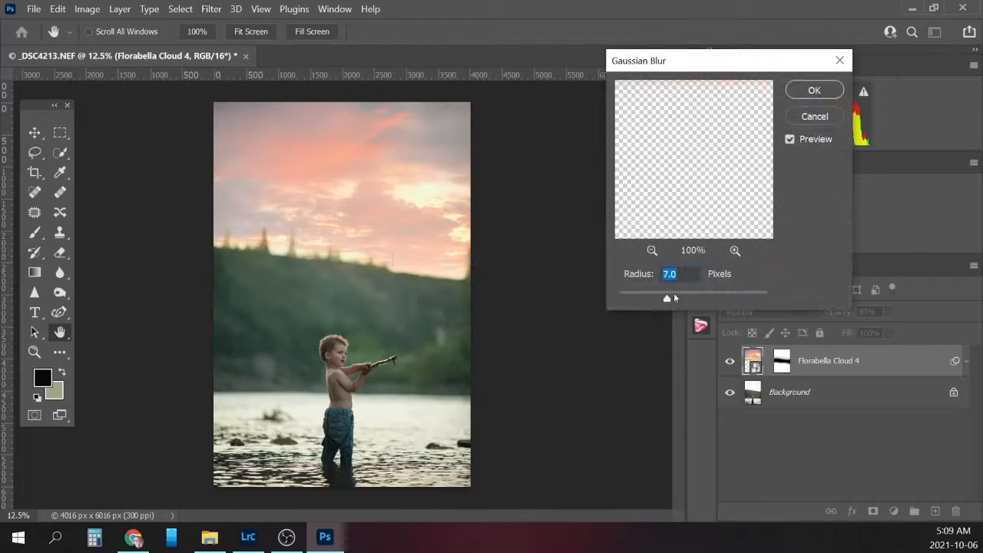
left_click_drag(667, 298, 681, 301)
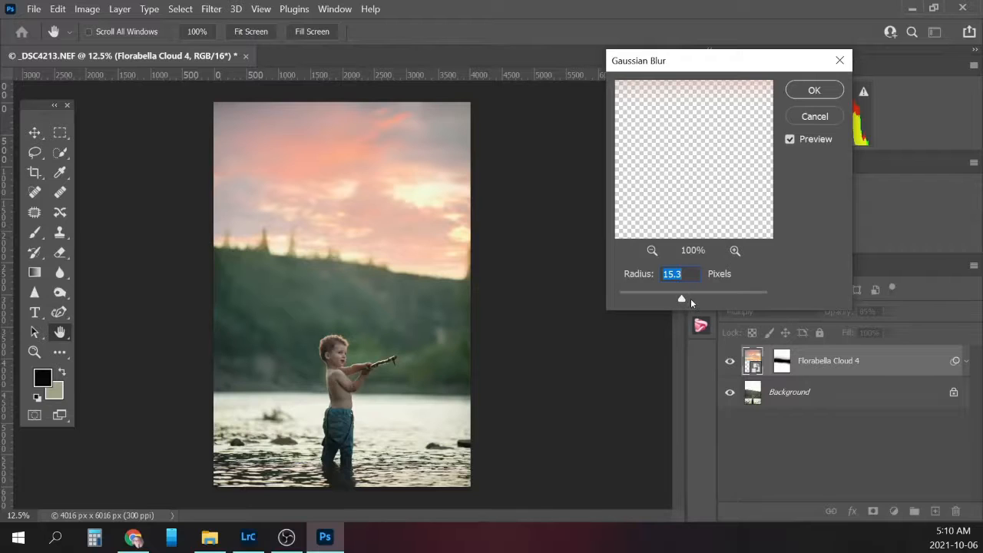
left_click_drag(682, 299, 690, 304)
left_click_drag(685, 301, 688, 298)
left_click(816, 91)
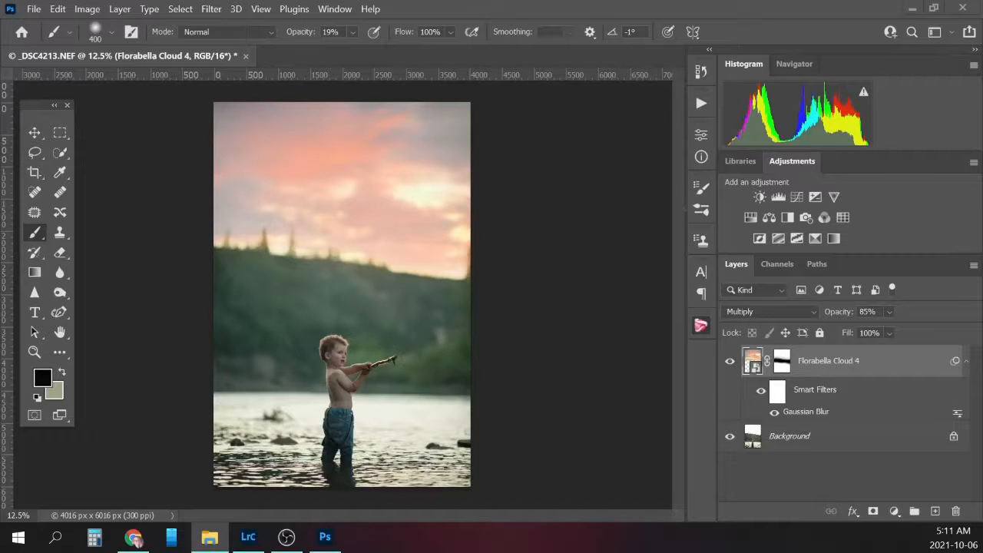
- Place the "light 19" sun flare overlay from File Explorer into the portrait as the top layer
left_click_drag(0, 295, 360, 209)
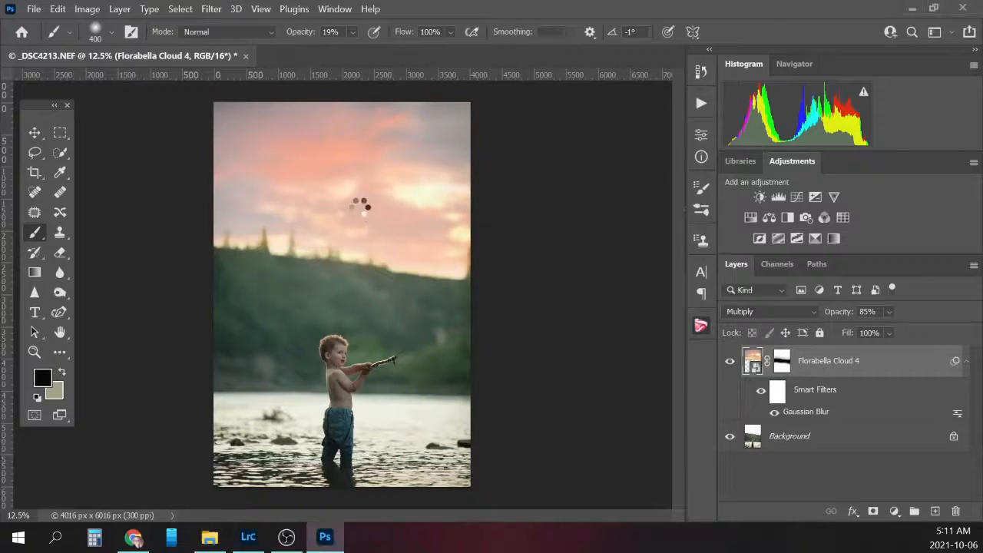
left_click_drag(416, 282, 400, 229)
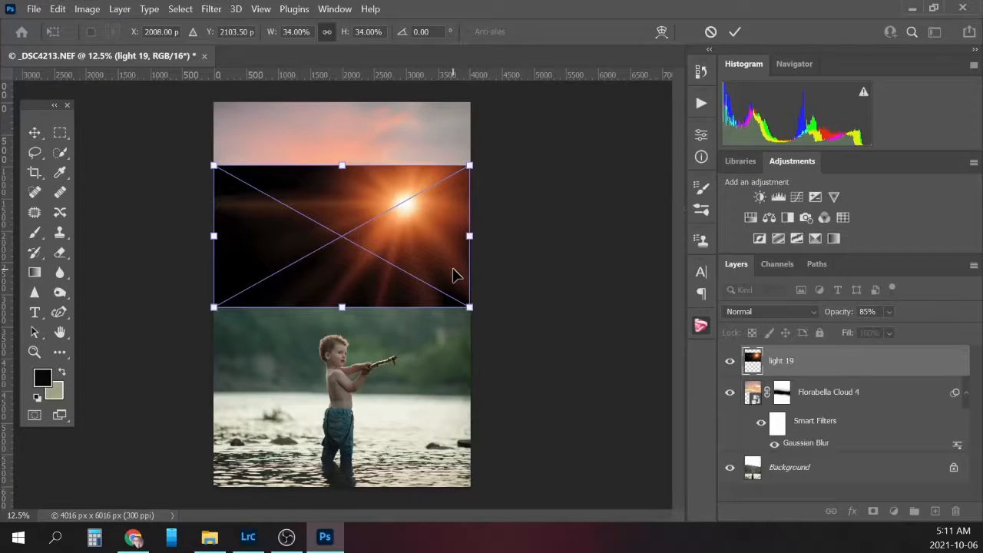
key("Return")
key("b")
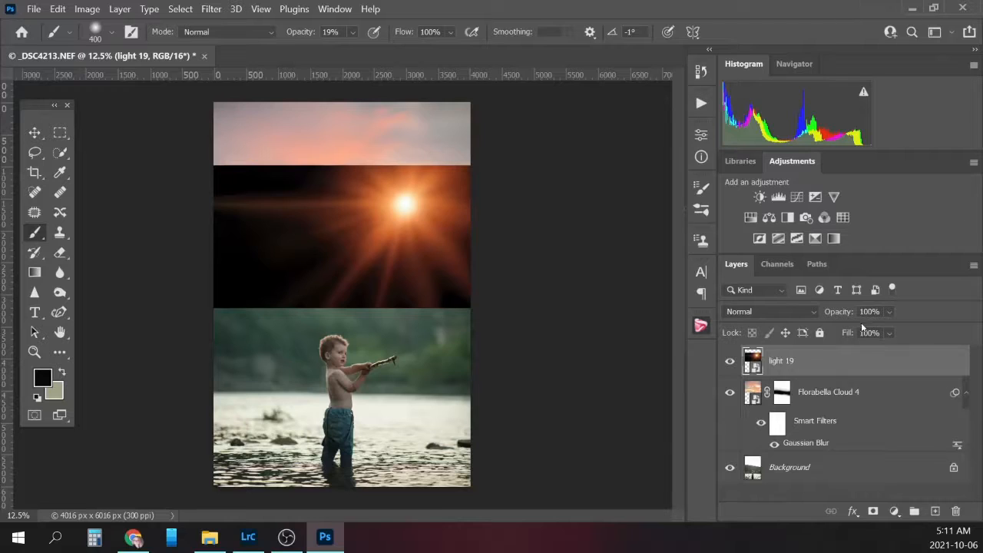
- Blend the light 19 layer with Screen and add a layer mask to it
left_click(760, 311)
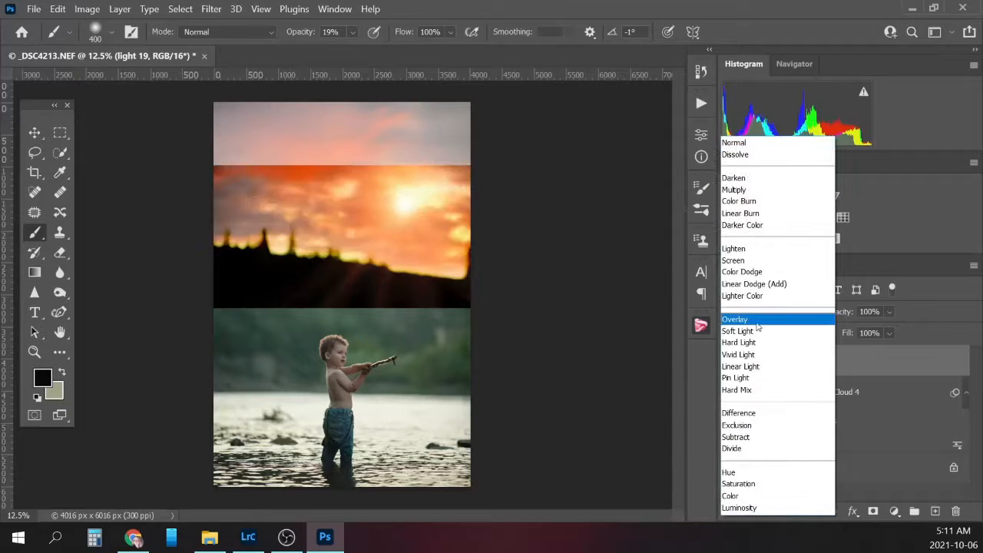
left_click(739, 263)
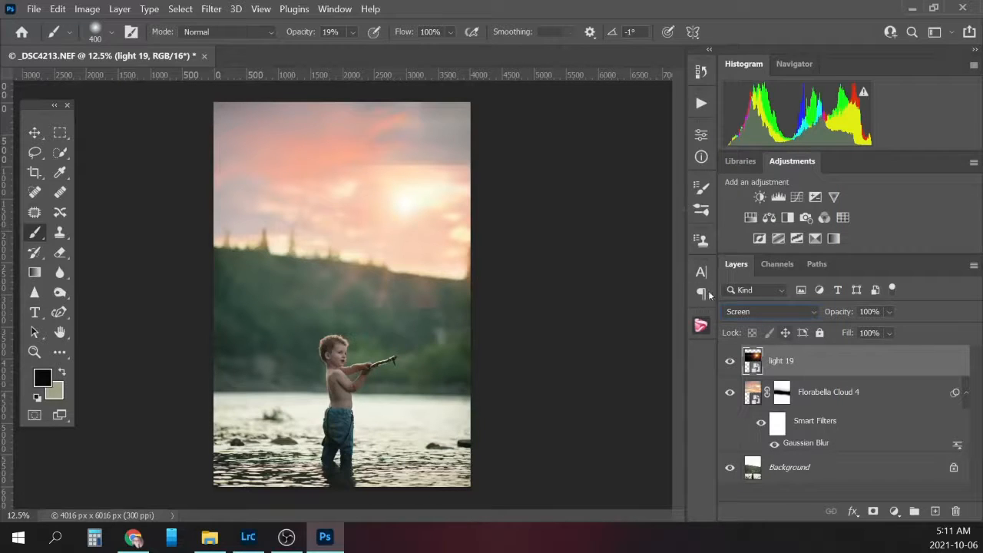
left_click(873, 512)
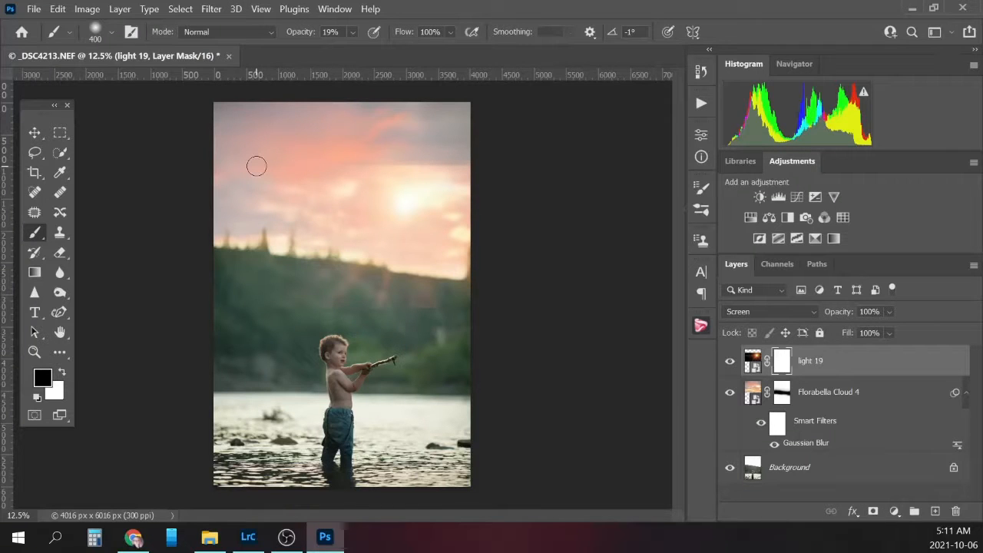
- Paint black at 100% opacity on the light 19 mask with a 600–700 px brush, hiding the overlay's hard upper and lower edges
key("bracketright")
key("bracketright")
key("bracketright")
key("bracketright")
key("bracketright")
mouse_move(353, 32)
left_mouse_down()
mouse_move(365, 47)
mouse_move(466, 45)
left_mouse_up()
key("bracketleft")
key("bracketleft")
left_click_drag(463, 160, 355, 161)
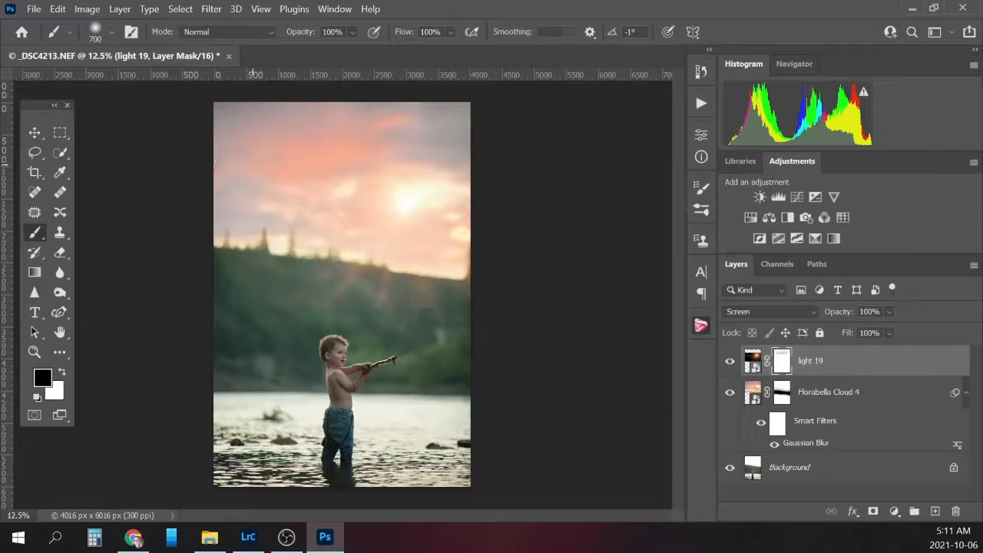
mouse_move(231, 165)
left_mouse_down()
mouse_move(207, 152)
mouse_move(439, 156)
mouse_move(472, 165)
mouse_move(312, 165)
mouse_move(500, 150)
left_mouse_up()
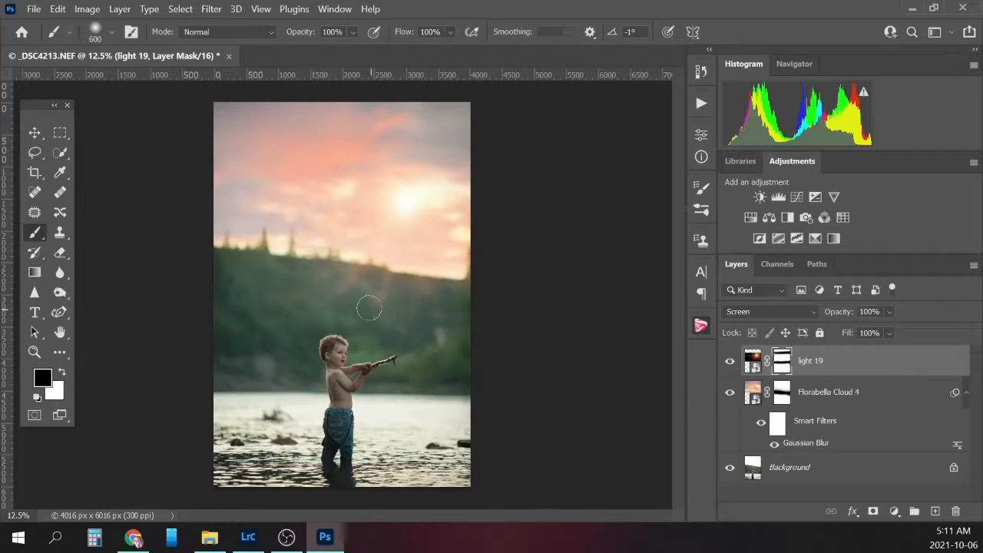
key("bracketleft")
key("bracketleft")
key("bracketleft")
- Add a Photo Filter adjustment with Warming Filter (85) at 25% density above the Background and clip it to that layer
left_click(750, 468)
left_click(894, 512)
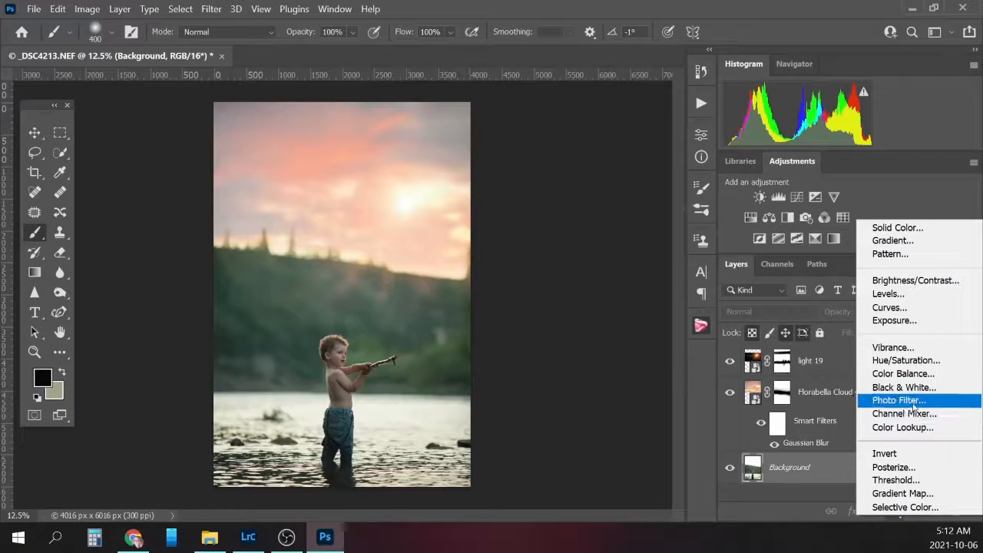
left_click(911, 402)
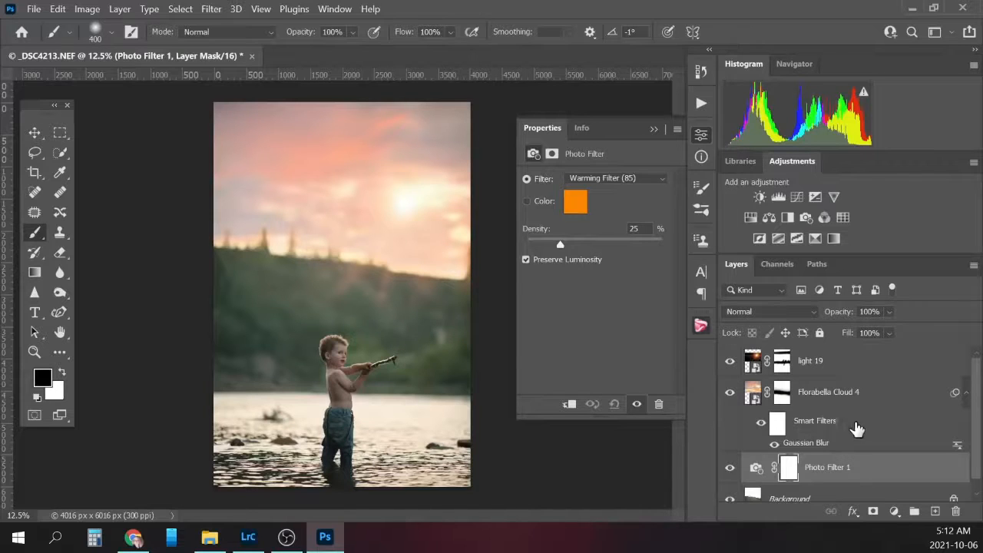
left_click(827, 467)
right_click(827, 466)
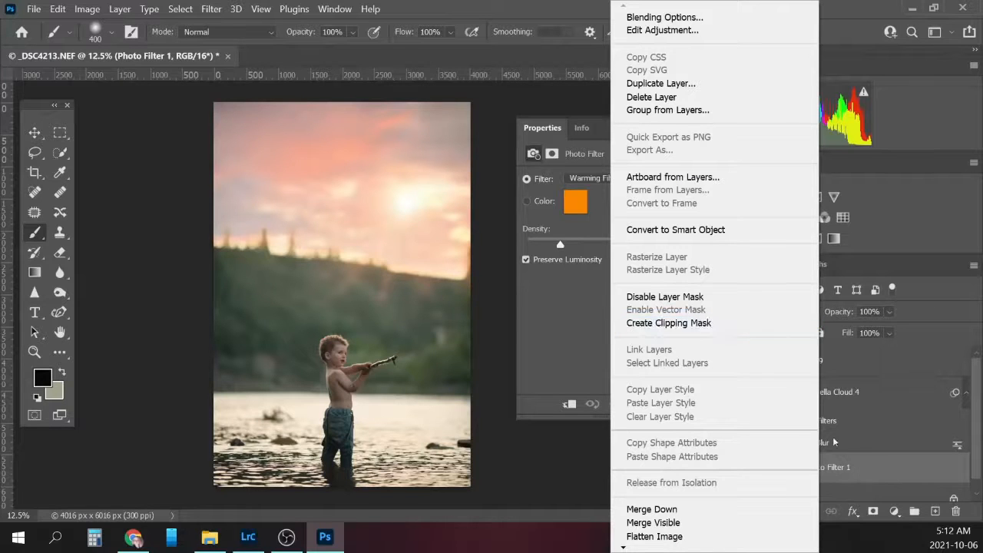
left_click(694, 323)
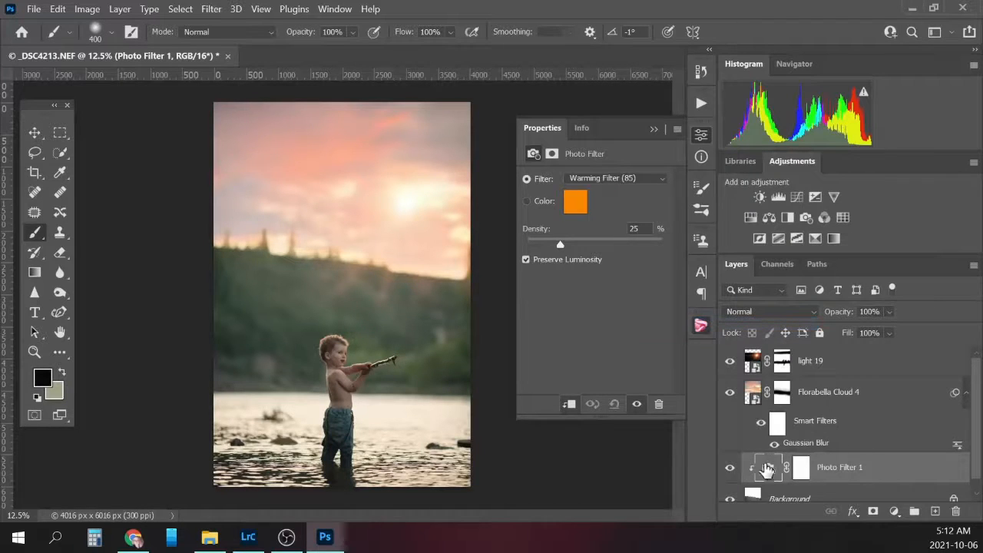
- Compare the photo with and without the warming Photo Filter, and collapse the filter's settings
scroll(971, 444, "down", 1)
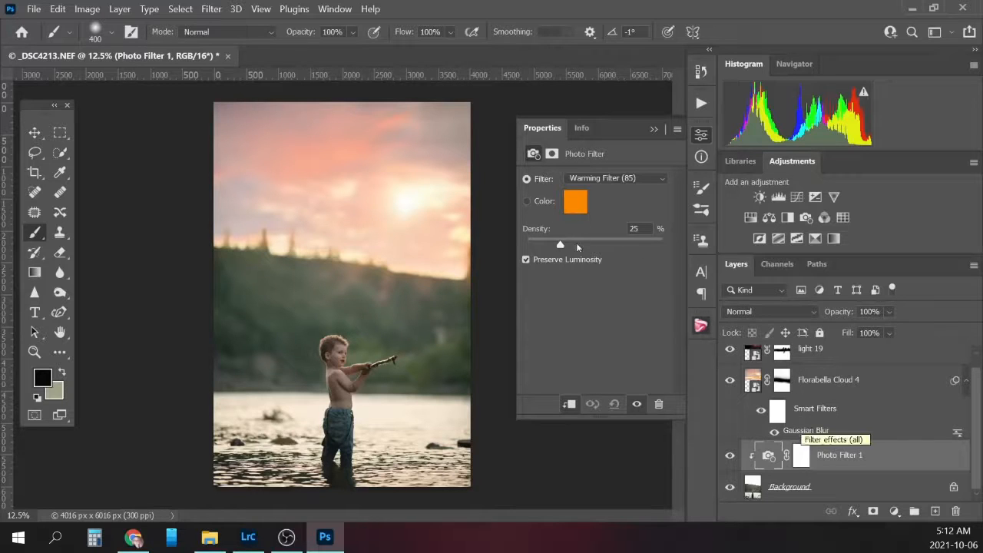
left_click(731, 456)
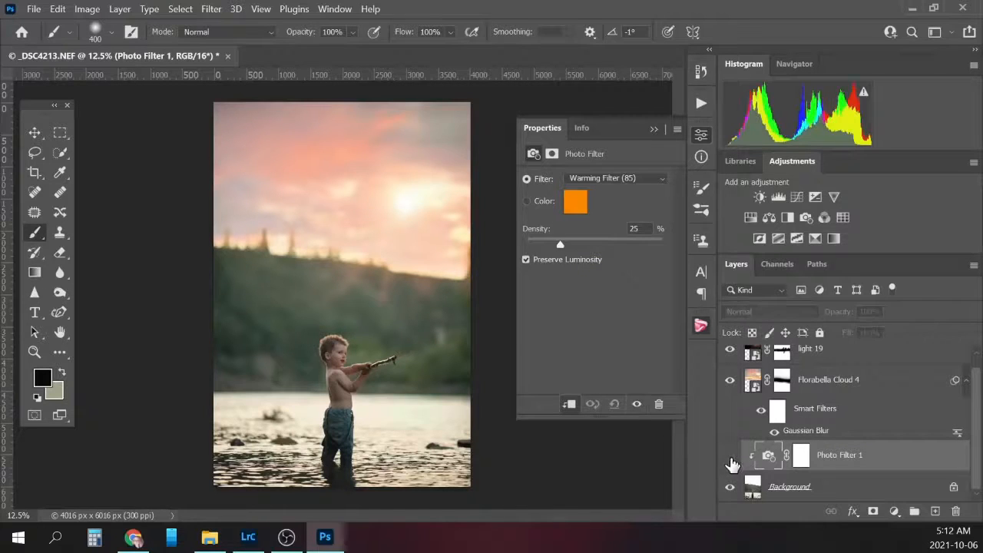
left_click(729, 457)
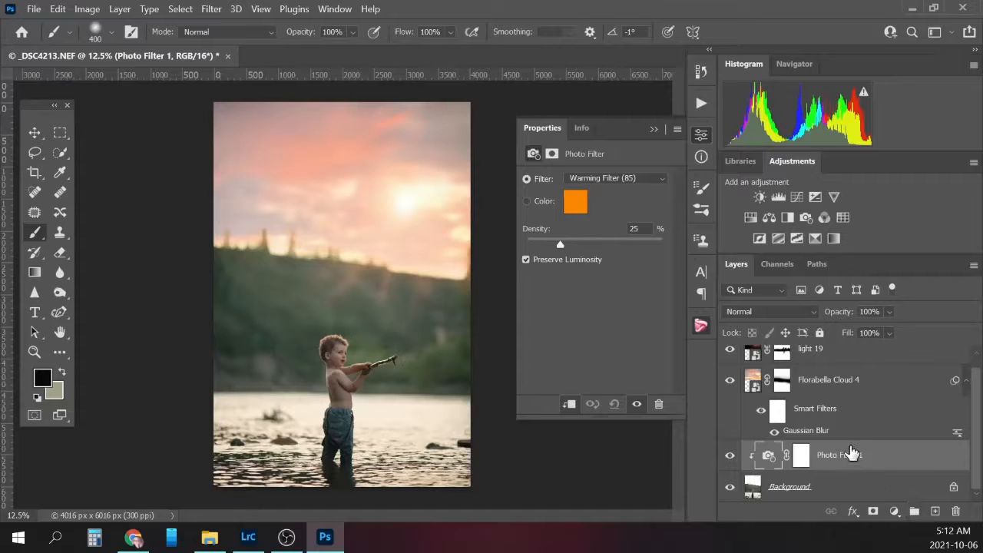
left_click(653, 130)
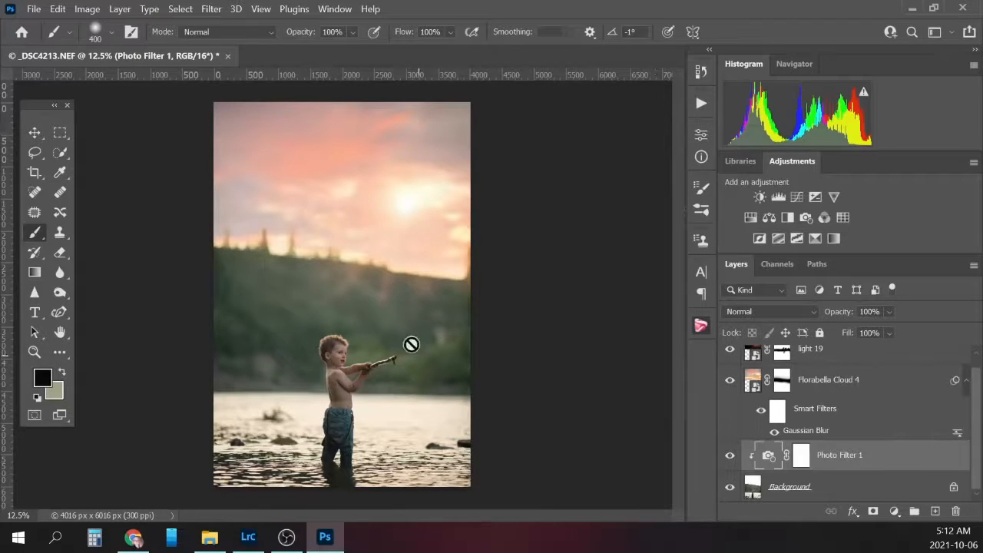
scroll(980, 397, "up", 1)
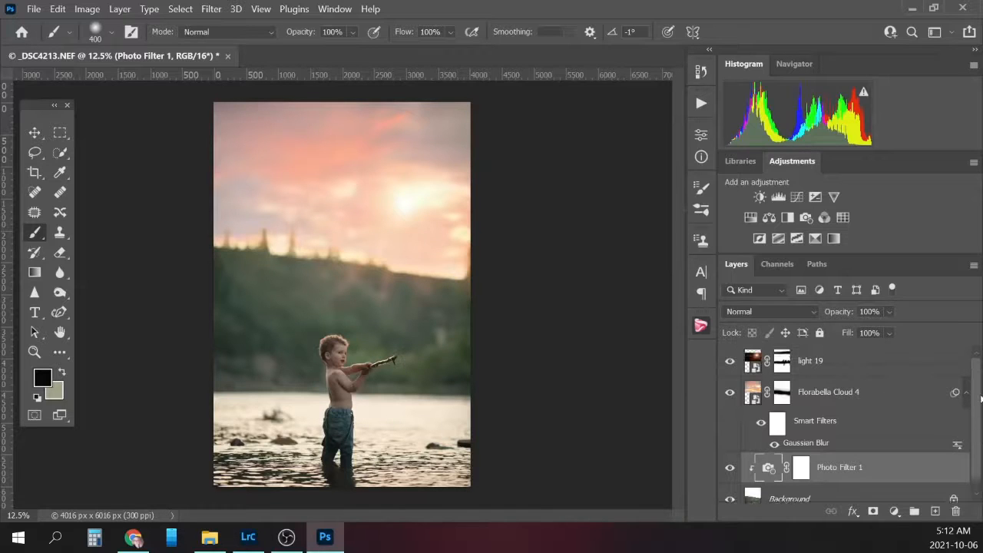
- Stamp all visible layers into a new layer above light 19 and choose the Patch tool for retouching it
left_click(855, 364)
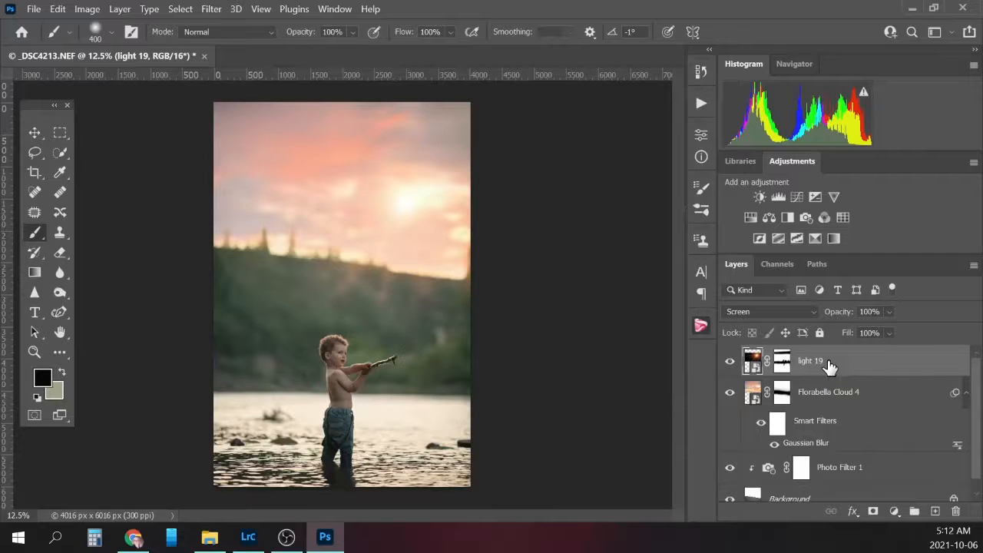
key("ctrl+shift+alt+e")
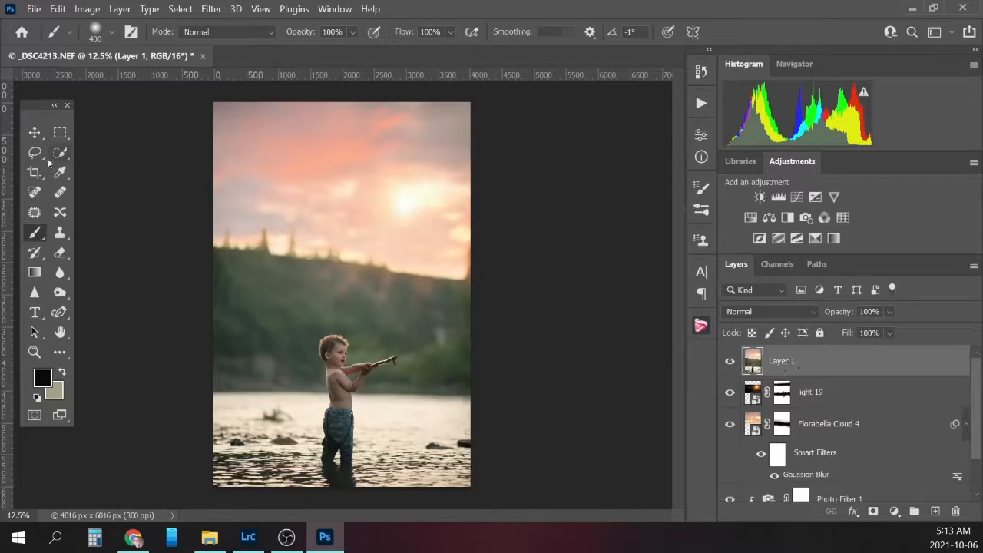
left_click(35, 212)
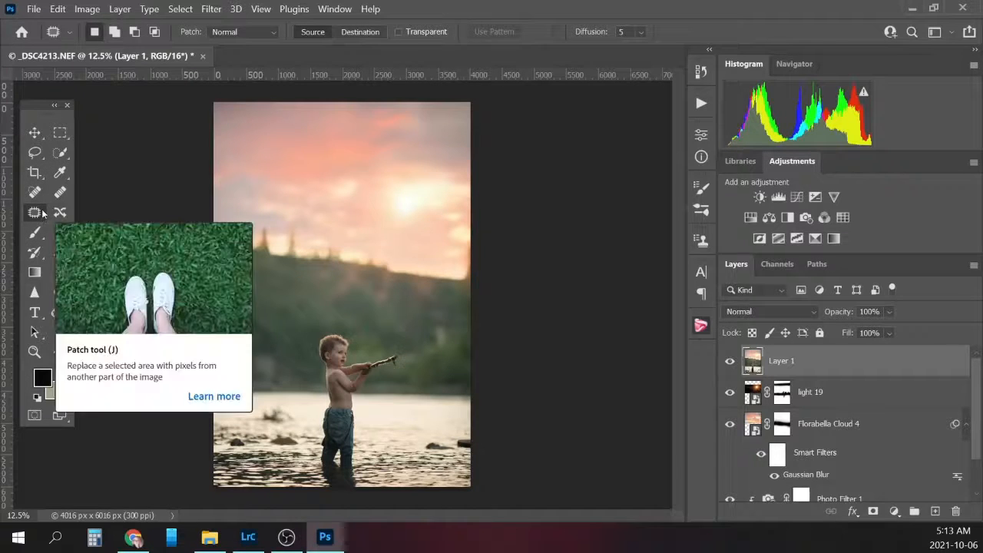
- Patch the uneven spots on the dark hillside beyond the boy's stick with nearby hillside texture, and clear the selection
mouse_move(401, 327)
left_mouse_down()
mouse_move(404, 357)
mouse_move(420, 361)
mouse_move(419, 301)
mouse_move(409, 292)
mouse_move(403, 327)
left_mouse_up()
mouse_move(411, 326)
left_mouse_down()
mouse_move(459, 326)
mouse_move(420, 323)
mouse_move(421, 340)
left_mouse_up()
key("ctrl+d")
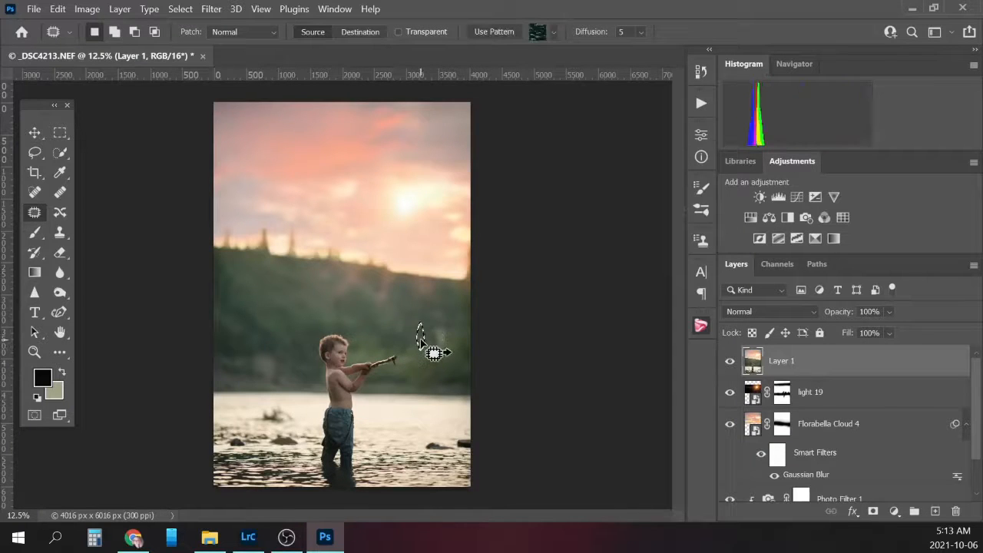
right_click(420, 339)
left_click(422, 334)
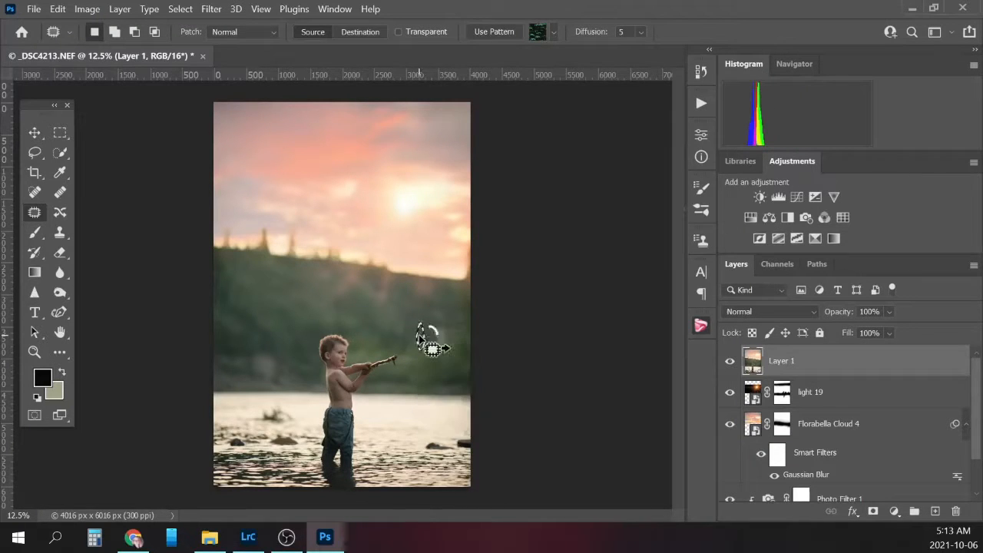
right_click(419, 336)
left_click(431, 334)
mouse_move(403, 324)
left_mouse_down()
mouse_move(409, 354)
mouse_move(404, 324)
left_mouse_up()
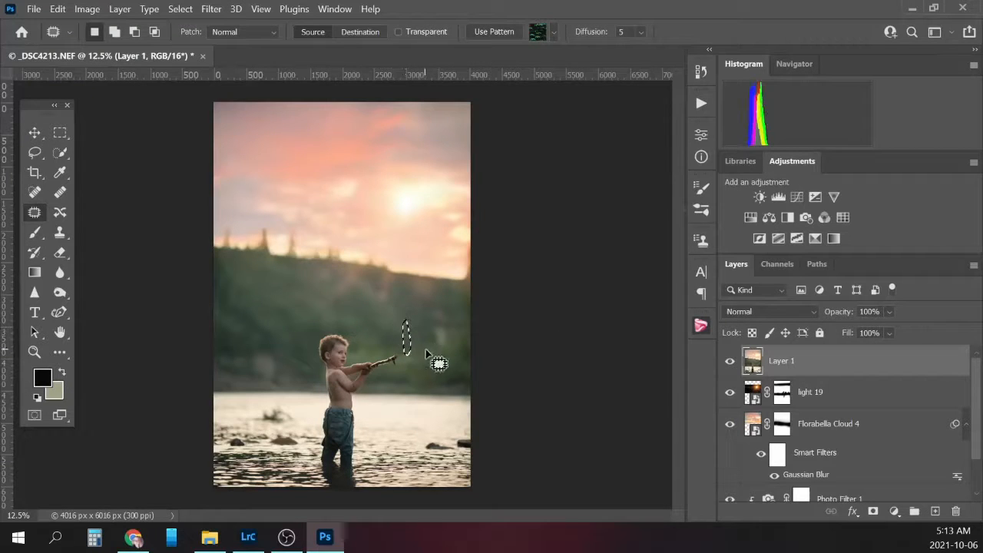
left_click(439, 375)
mouse_move(413, 316)
left_mouse_down()
mouse_move(419, 349)
mouse_move(422, 320)
mouse_move(449, 373)
mouse_move(441, 338)
mouse_move(457, 354)
mouse_move(458, 340)
mouse_move(433, 320)
mouse_move(440, 331)
left_mouse_up()
left_click(462, 353)
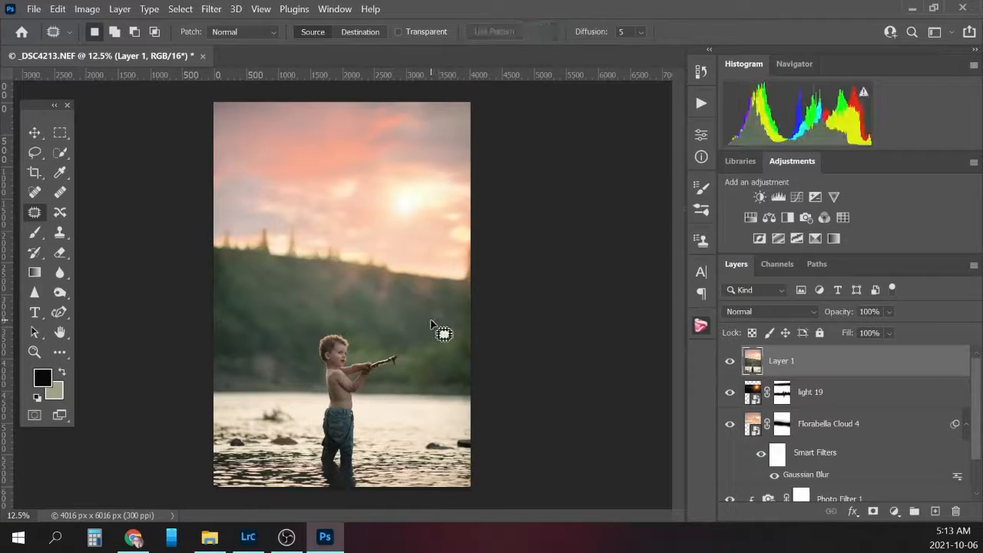
left_click(526, 234)
- Add a Solid Color fill layer in orange (e39e41) above Layer 1
scroll(980, 435, "down", 2)
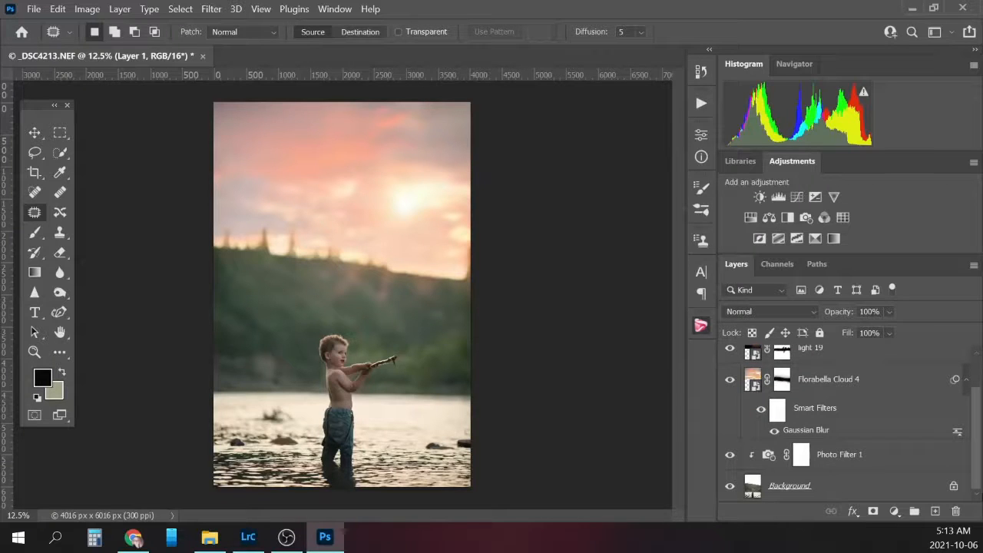
scroll(976, 436, "up", 2)
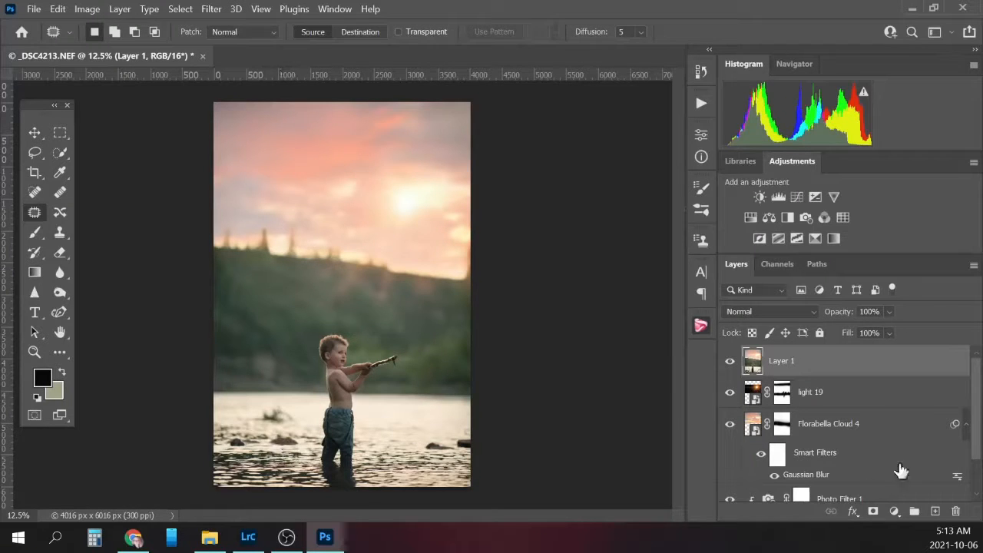
left_click(894, 512)
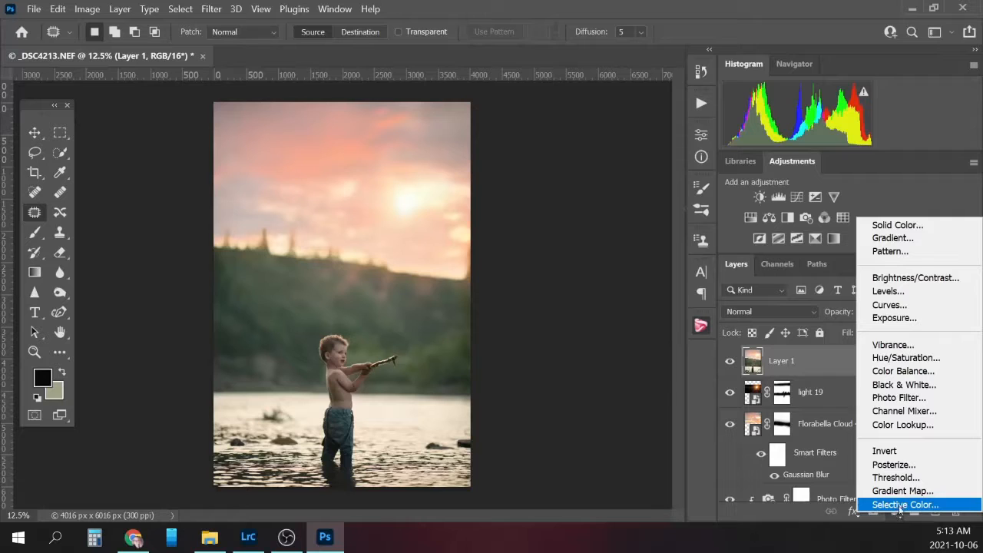
left_click(914, 226)
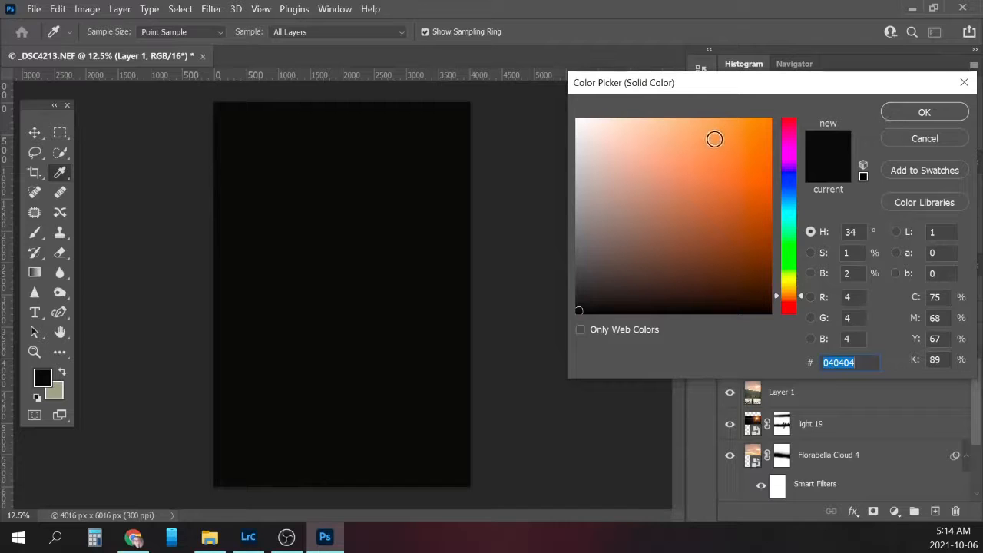
left_click(715, 137)
left_click(925, 112)
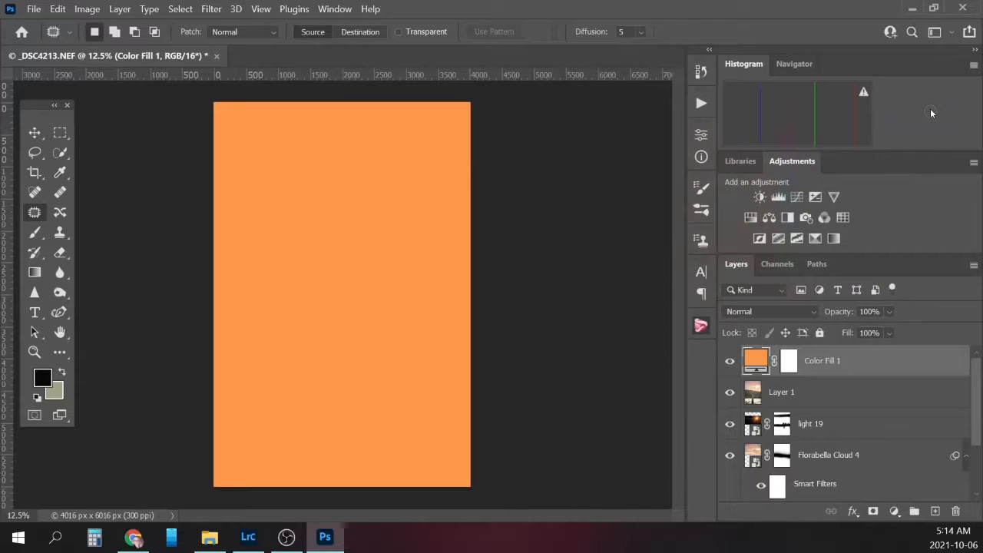
- Blend the orange fill layer with Soft Light at 45% opacity and invert its mask to black
left_click(788, 312)
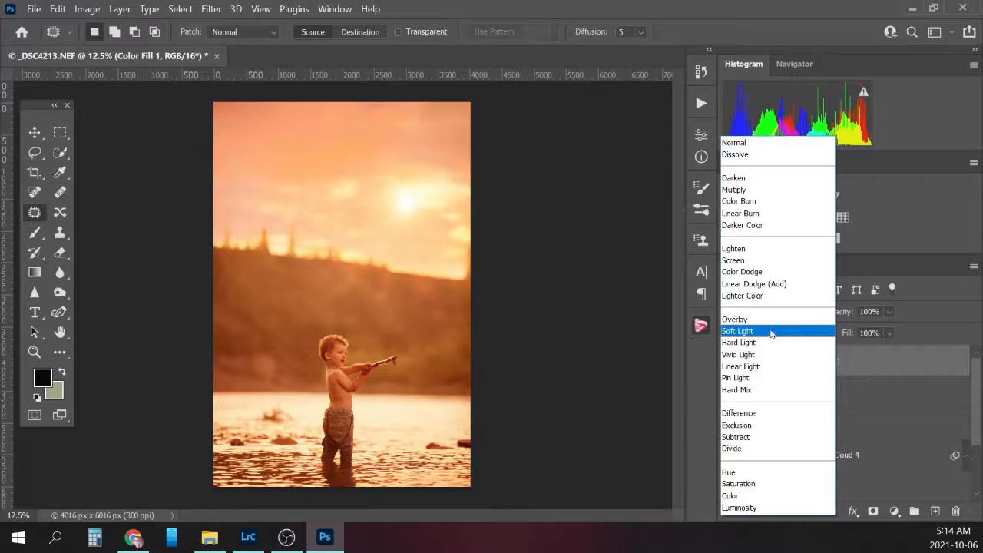
left_click(768, 331)
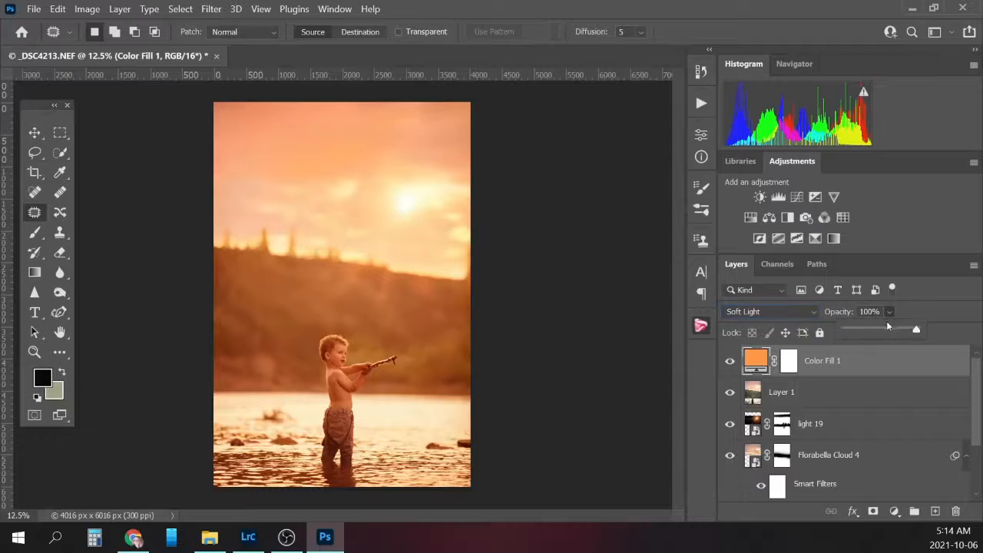
left_click_drag(893, 329, 878, 330)
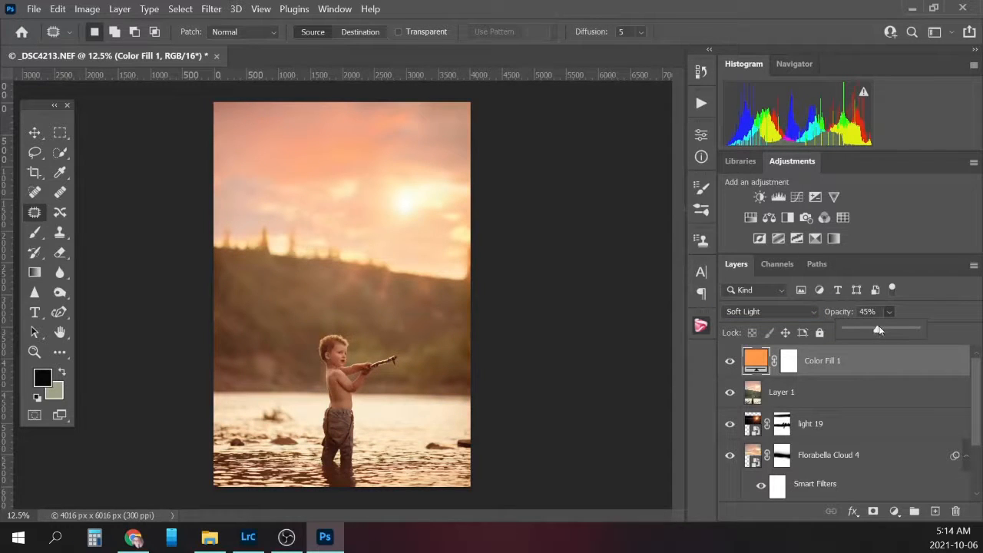
left_click(789, 366)
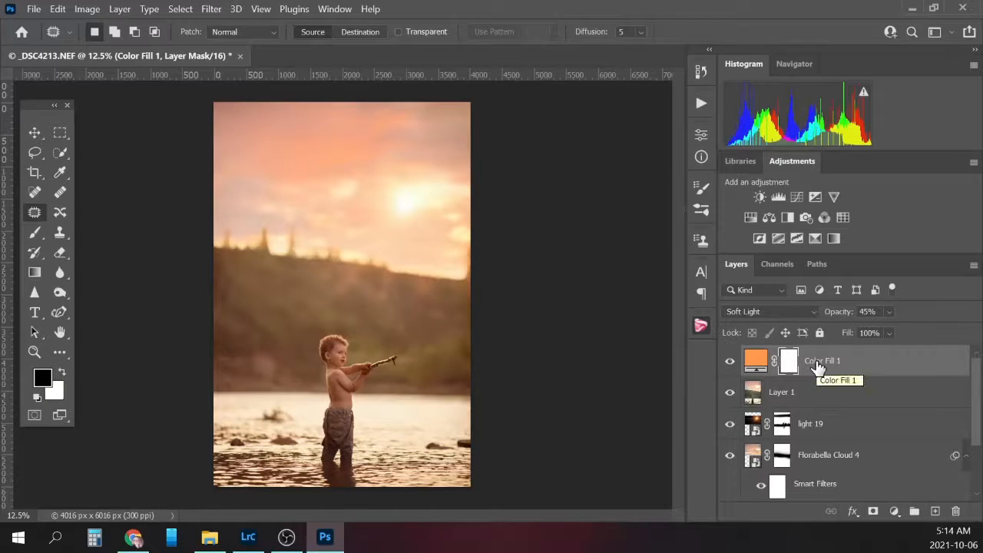
key("ctrl+i")
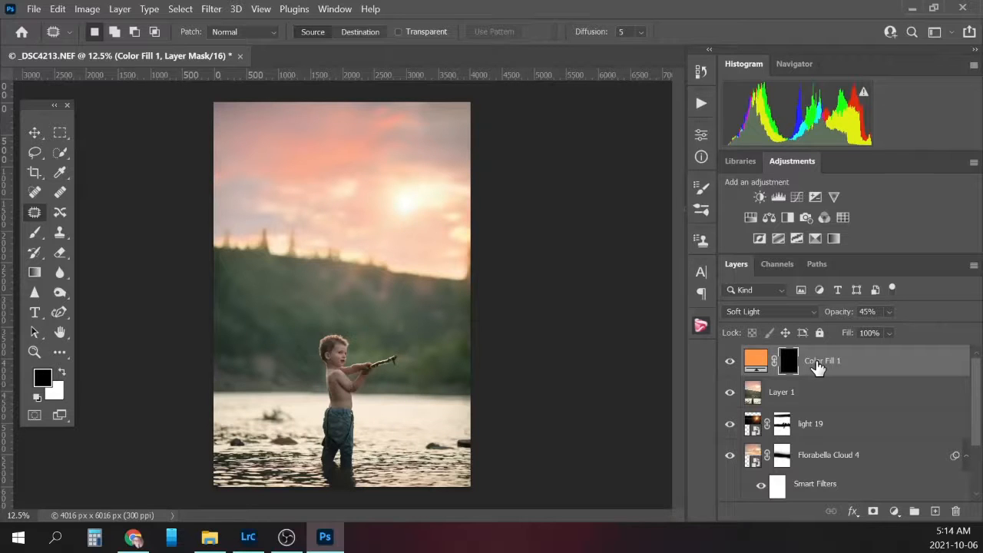
- Change the fill layer's color to a salmon tone based on the pink sky, c2905c
double_click(757, 359)
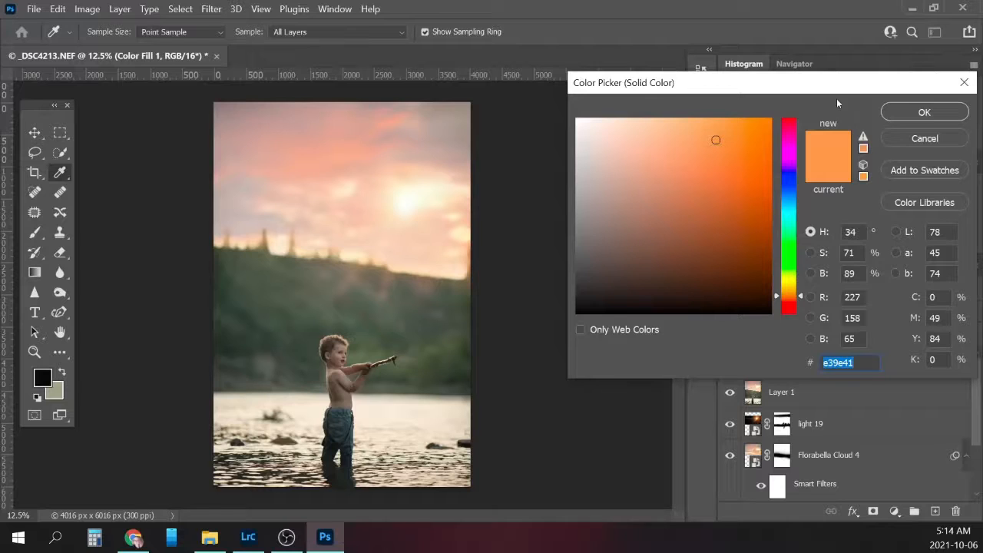
left_click(339, 155)
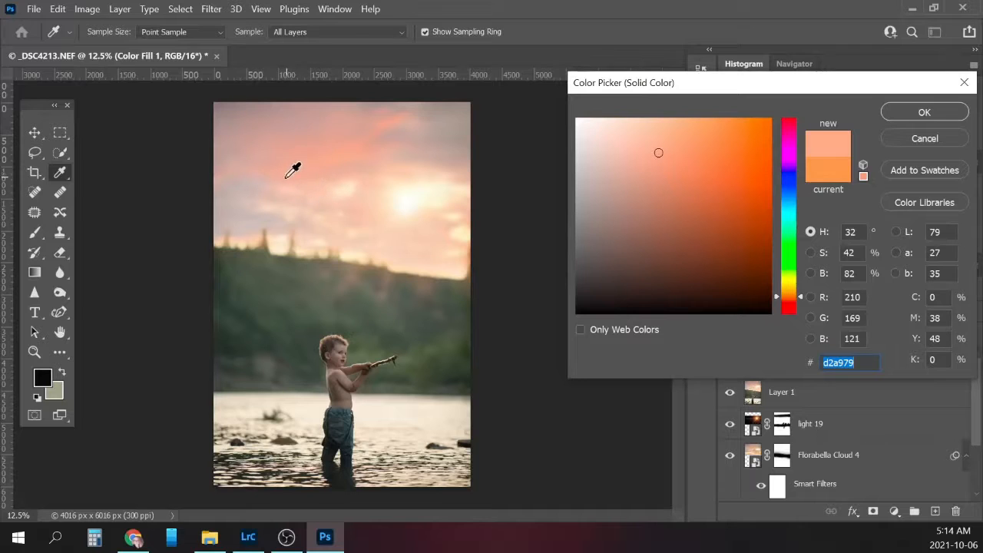
left_click(381, 117)
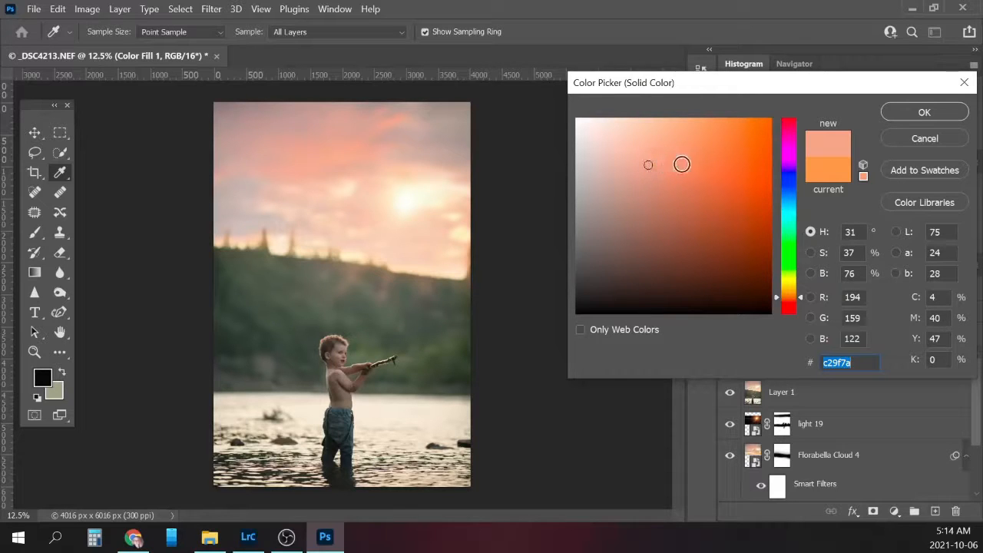
left_click(676, 164)
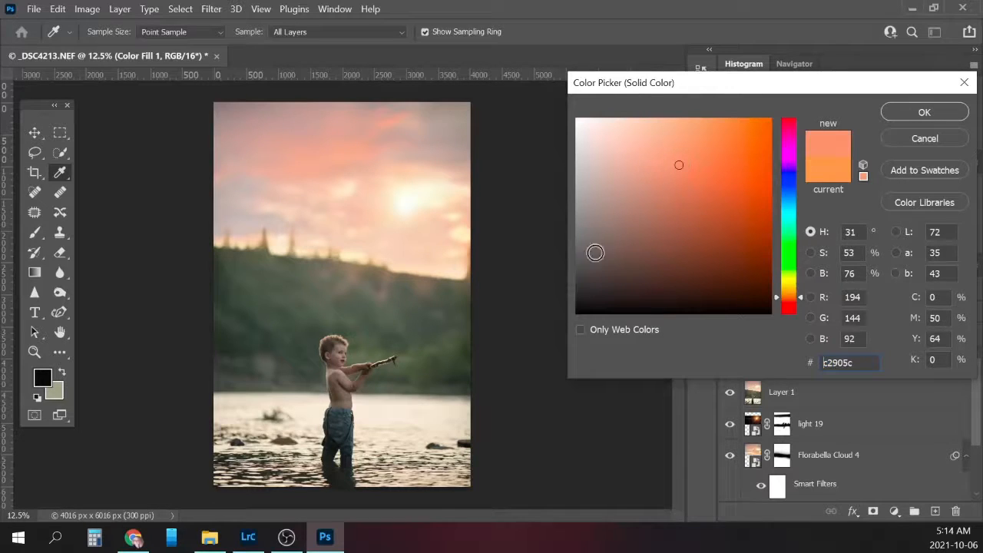
left_click(924, 111)
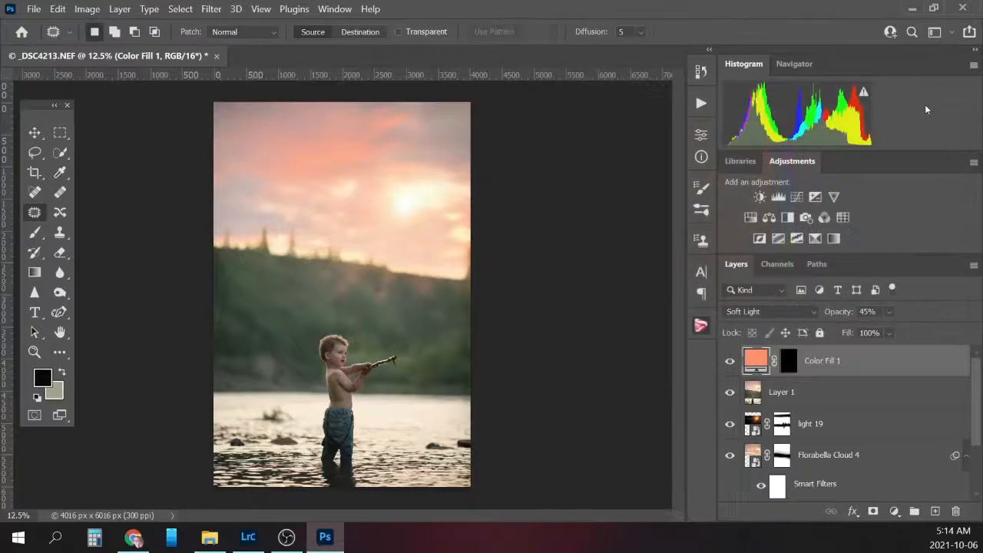
- Paint white on the Color Fill 1 mask over the foreground water with a 500 px brush
left_click(793, 369)
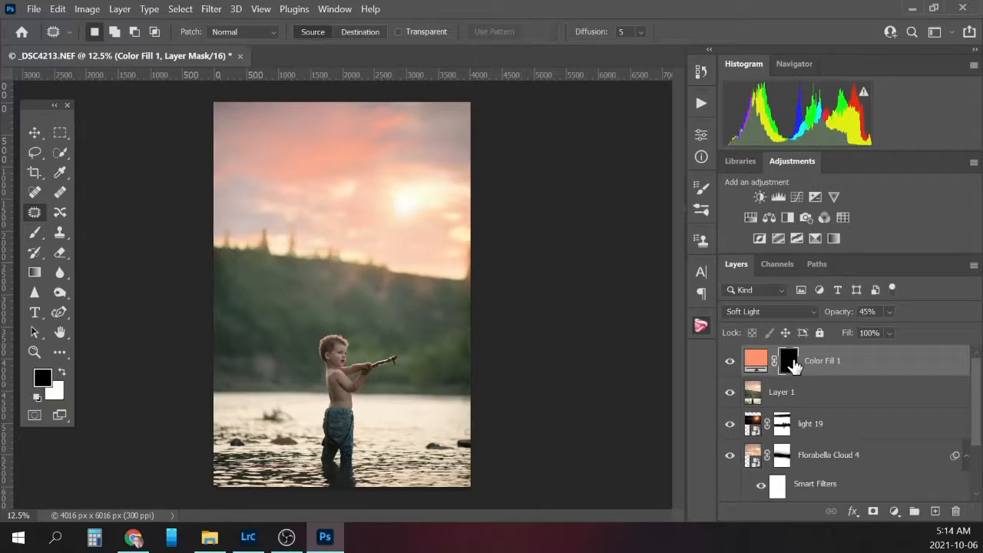
left_click(36, 234)
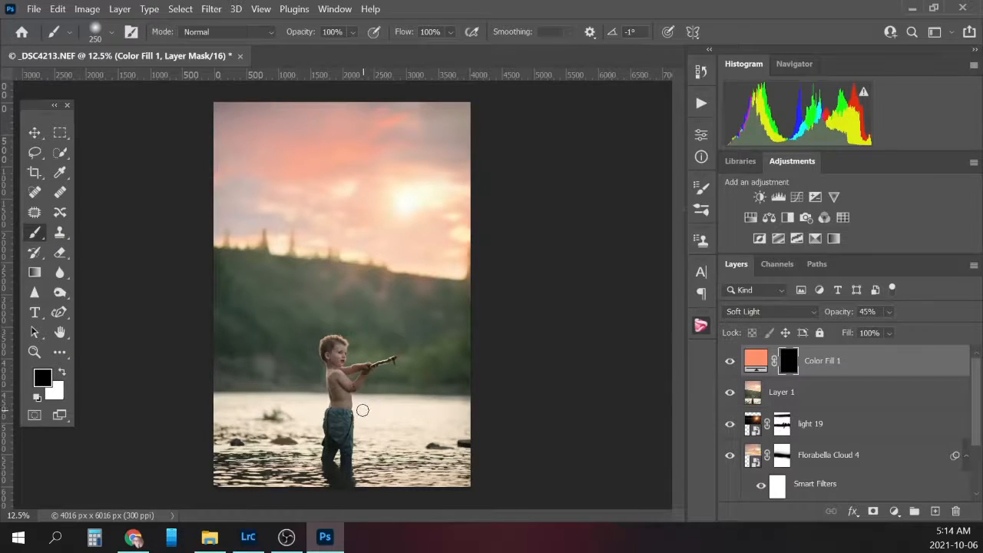
key("bracketright")
left_click(62, 372)
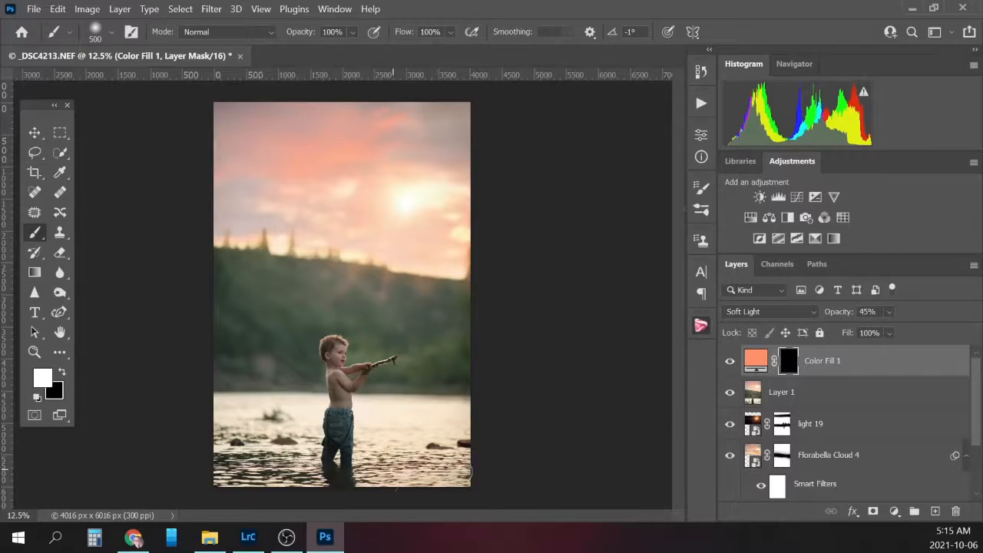
mouse_move(391, 475)
left_mouse_down()
mouse_move(465, 481)
mouse_move(287, 485)
mouse_move(298, 481)
mouse_move(250, 475)
left_mouse_up()
left_click_drag(371, 456, 307, 486)
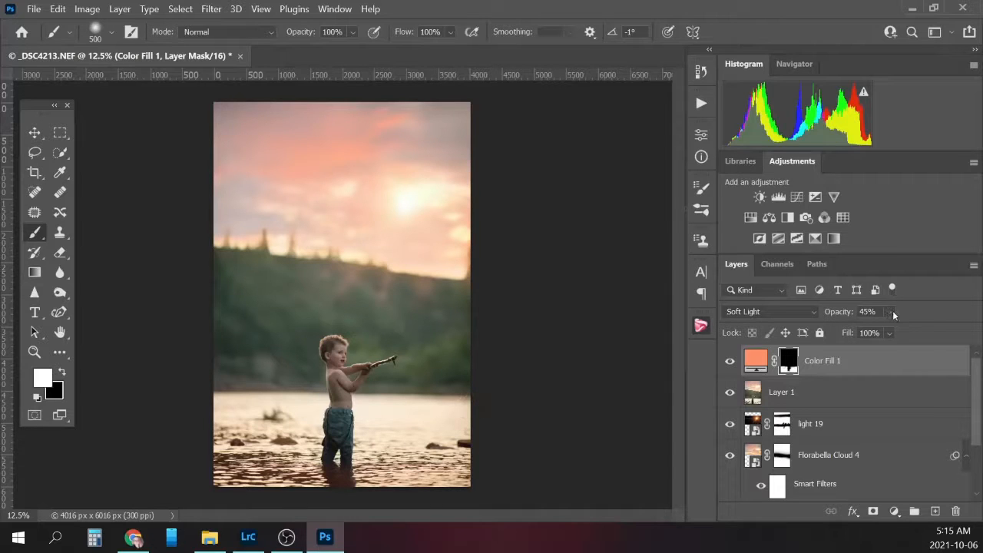
- Set the Color Fill 1 layer's opacity to 40%
left_click(889, 333)
left_click_drag(900, 330, 896, 331)
left_click(888, 322)
type("41")
key("BackSpace")
type("0")
key("Return")
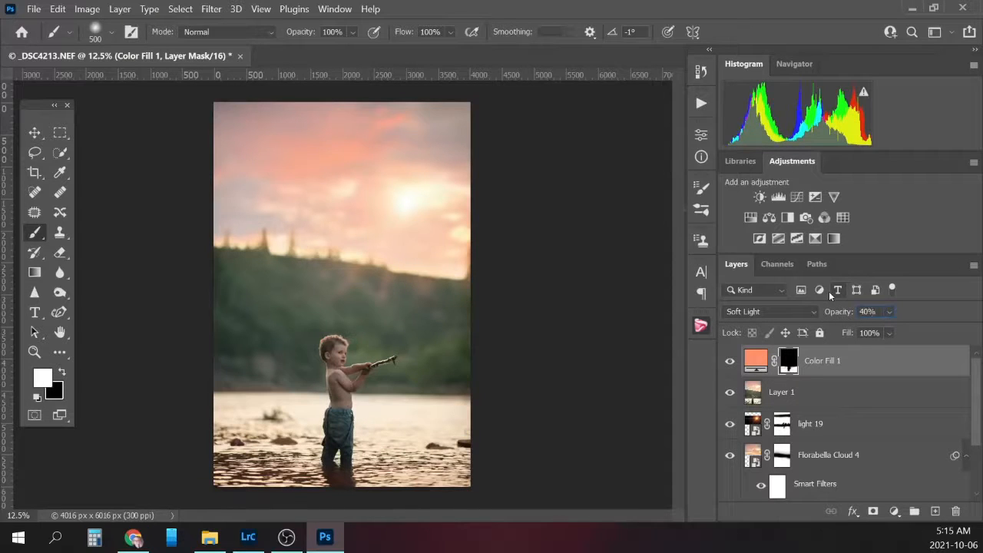
- Compare the photo with and without the Color Fill 1 tint on the water
left_click(730, 361)
left_click(729, 366)
left_click(729, 365)
left_click(729, 366)
- Flatten all layers of the image into the Background
scroll(975, 405, "down", 2)
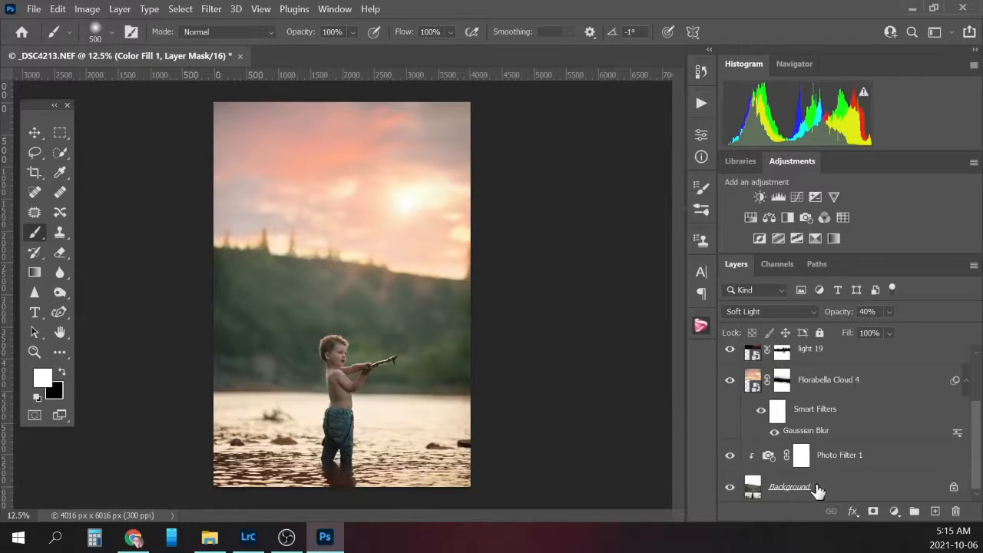
left_click(816, 488)
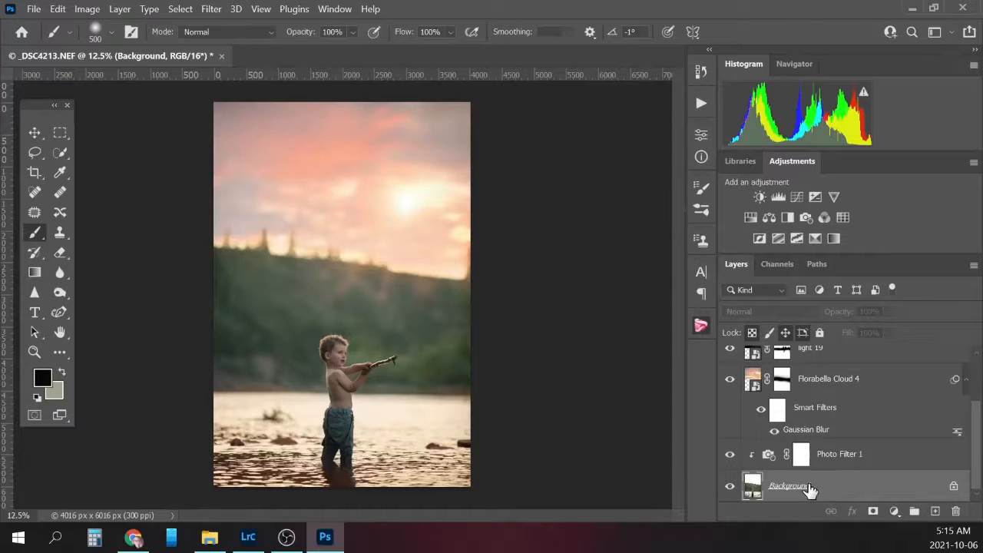
right_click(823, 489)
left_click(881, 439)
- Run the Add a Bit of Matte action from the HGP Painted Beauty Collection on the flattened photo
left_click(700, 73)
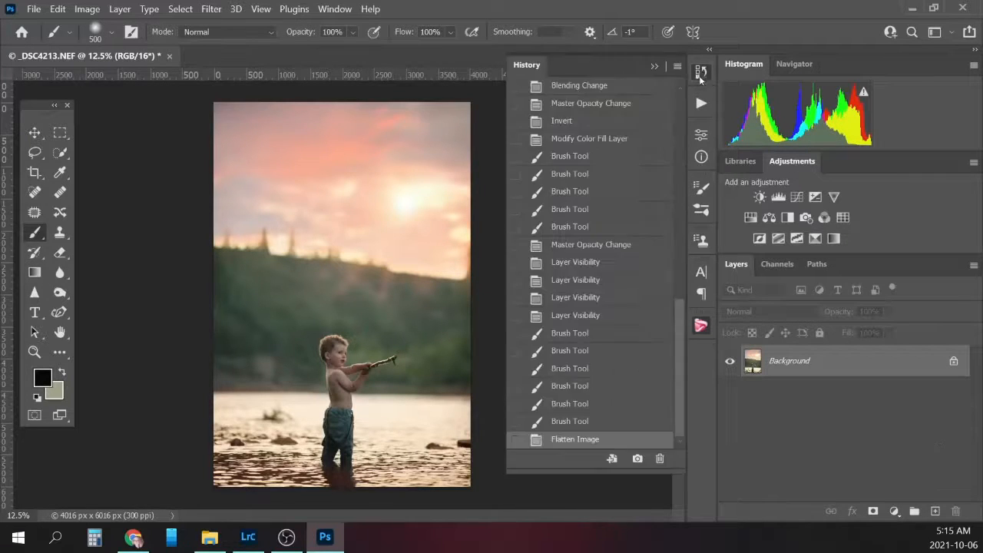
left_click(701, 103)
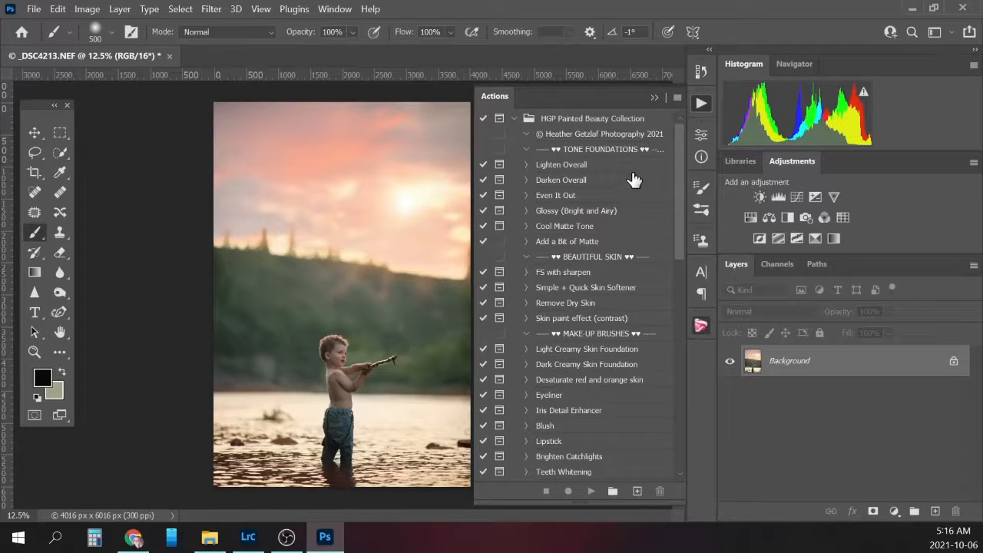
left_click(585, 244)
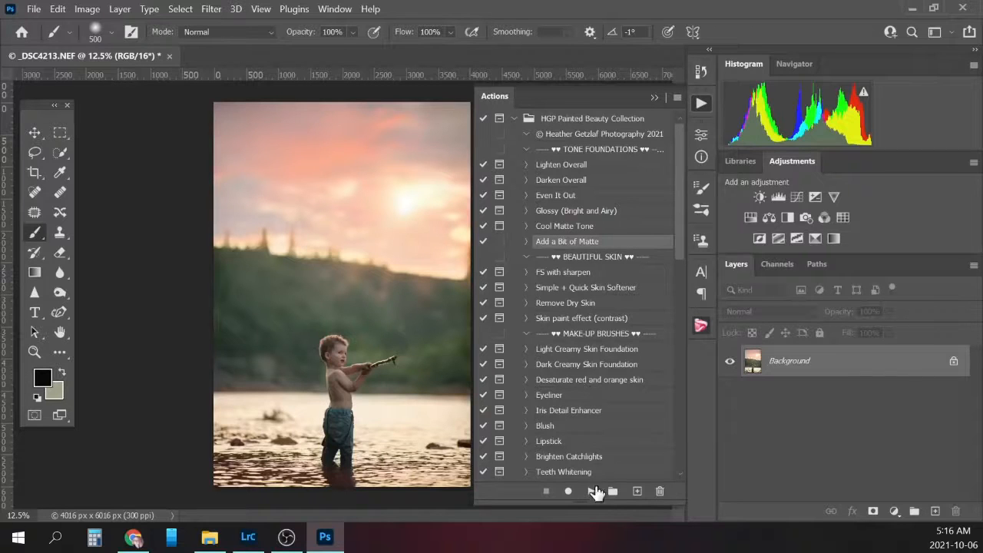
left_click(592, 492)
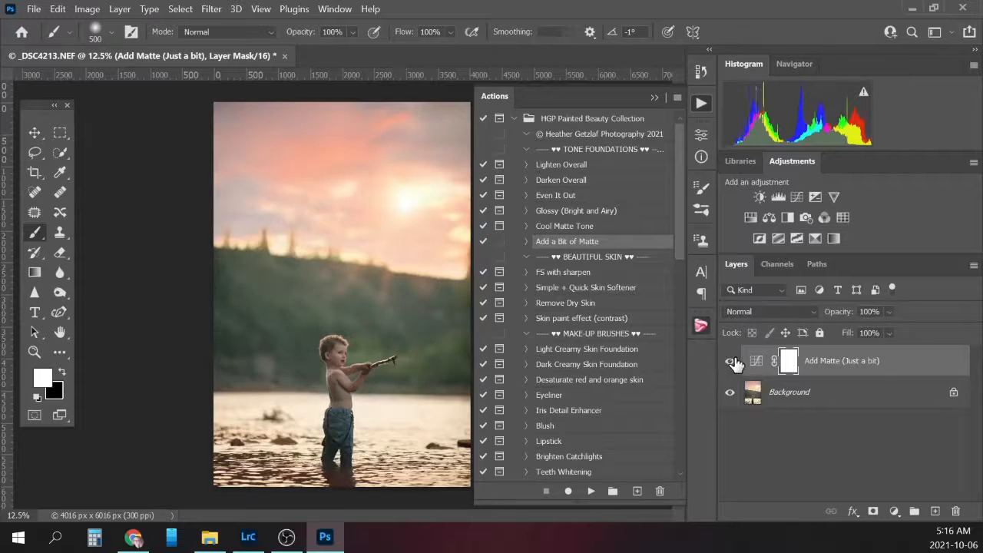
- Flatten the matte adjustment into the Background
left_click(852, 393)
right_click(852, 391)
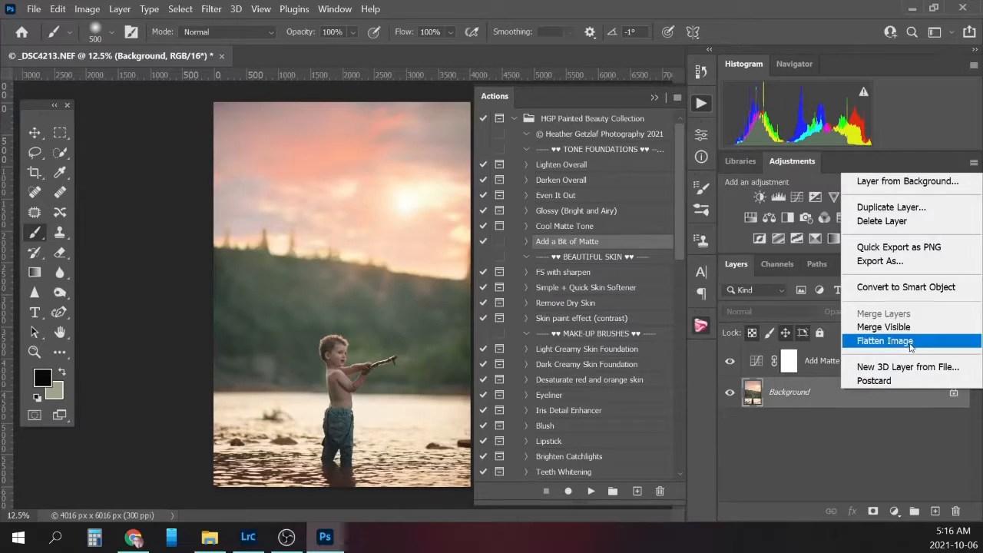
left_click(900, 340)
- Run the Paint On Light action on the flattened photo and reduce the brush to 250 px for its mask
mouse_move(682, 207)
left_mouse_down()
mouse_move(681, 315)
mouse_move(675, 299)
left_mouse_up()
left_click(578, 272)
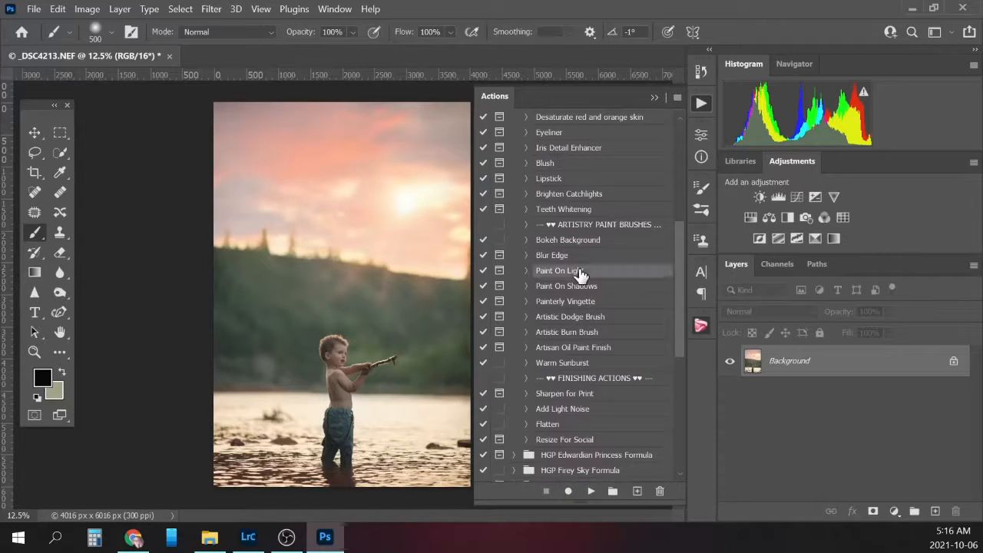
left_click(590, 492)
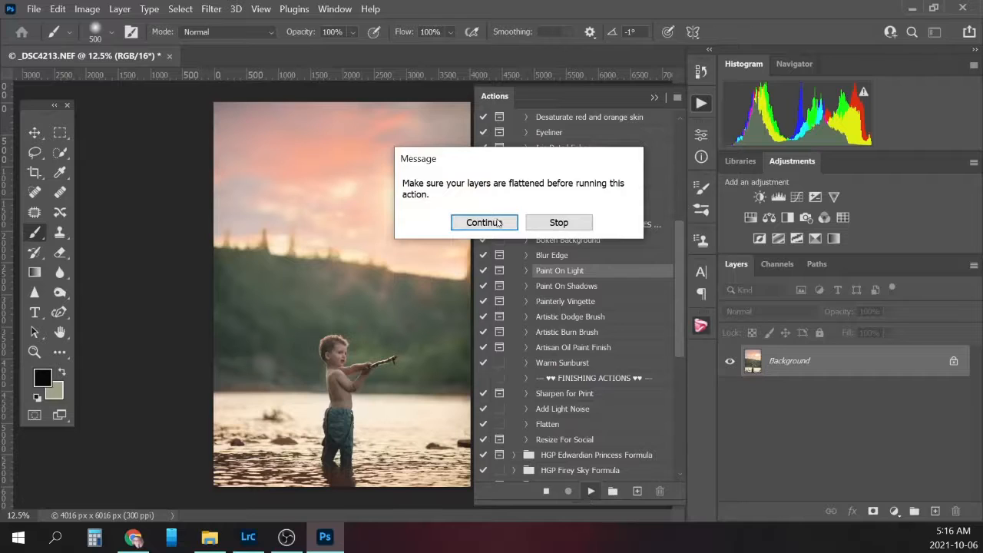
left_click(497, 223)
left_click(495, 232)
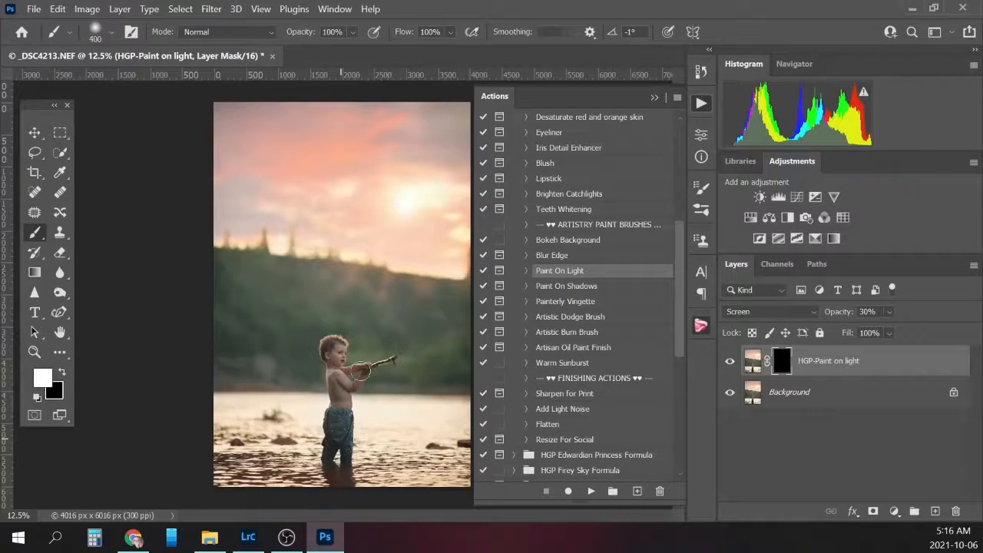
key("bracketleft")
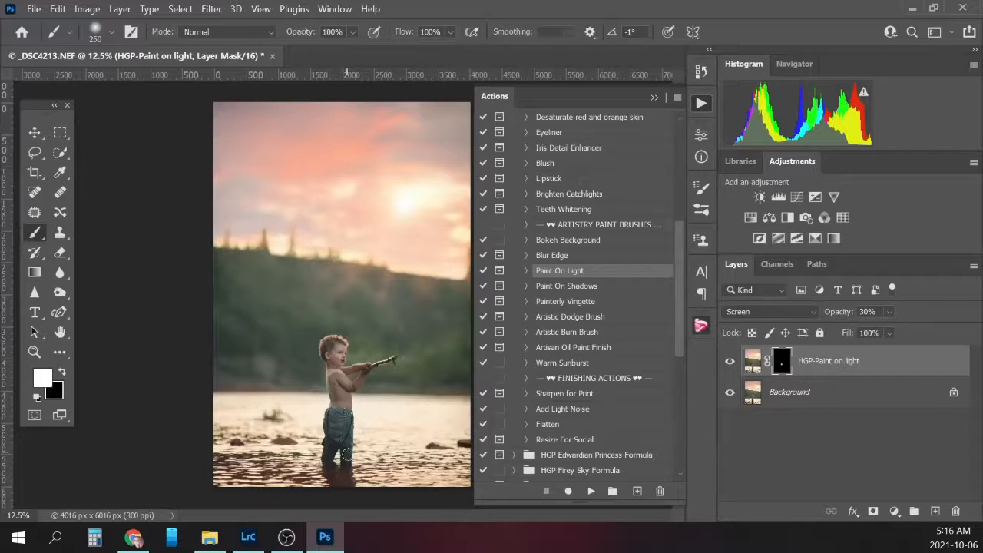
- Paint light over the boy on the HGP-Paint on light mask, reducing the brush to 100 px
left_click_drag(345, 403, 348, 384)
key("bracketleft")
key("bracketleft")
key("bracketleft")
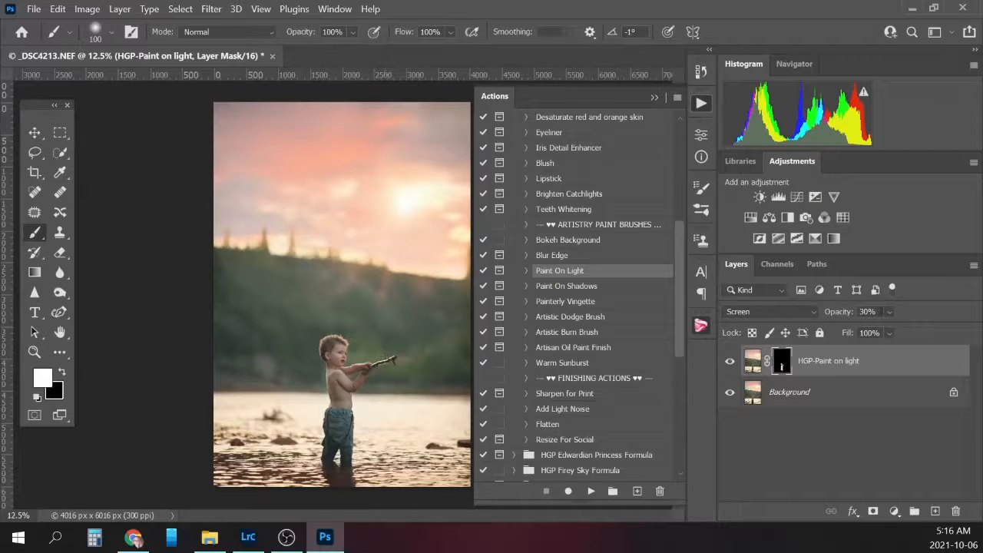
- Set the brush to 17% opacity and 900 px for softer painting on the HGP-Paint on light mask
left_click_drag(352, 32, 339, 47)
key("bracketright")
key("bracketright")
key("bracketright")
key("bracketright")
key("bracketright")
key("bracketright")
key("bracketright")
key("bracketright")
key("bracketright")
key("bracketright")
key("bracketleft")
key("bracketleft")
key("bracketleft")
left_click(351, 34)
left_click_drag(351, 46, 349, 50)
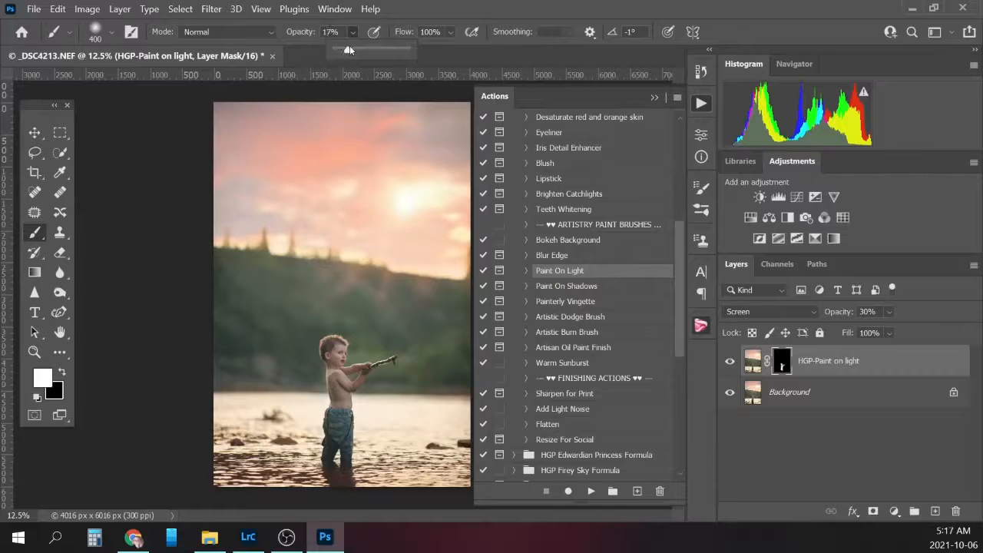
left_click(353, 32)
key("]")
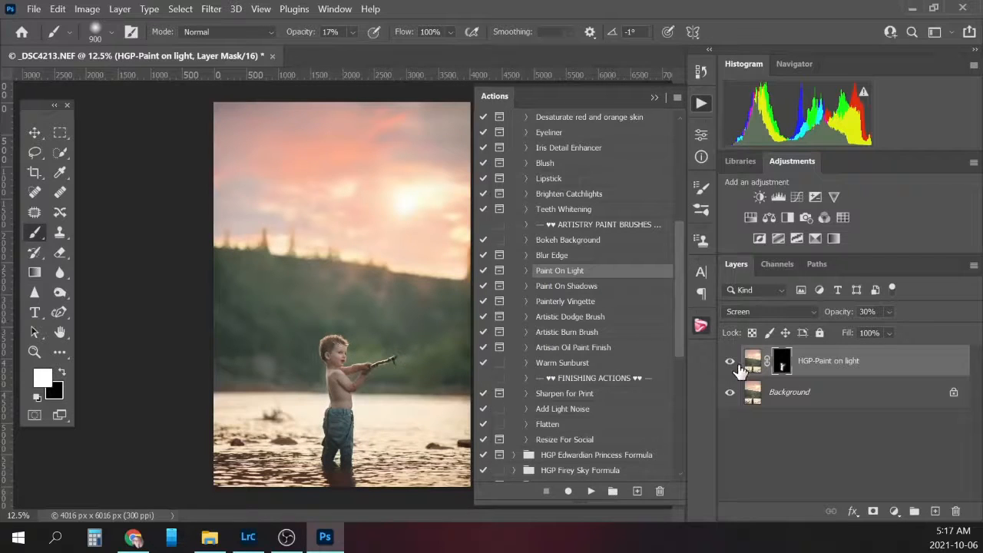
- Compare the photo with and without the HGP-Paint on light layer and flatten the image into the Background
left_click(729, 361)
left_click(729, 362)
left_click(730, 361)
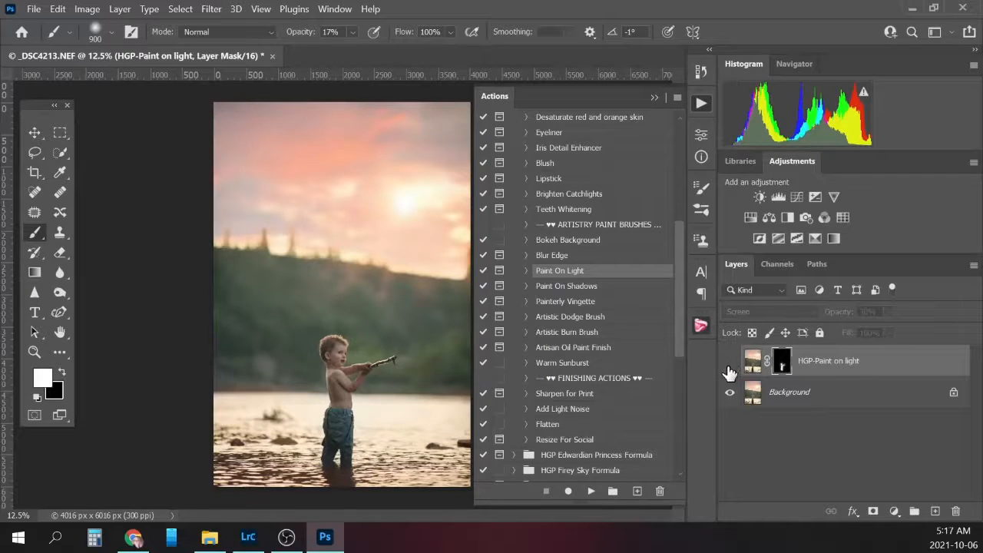
left_click(729, 362)
right_click(839, 393)
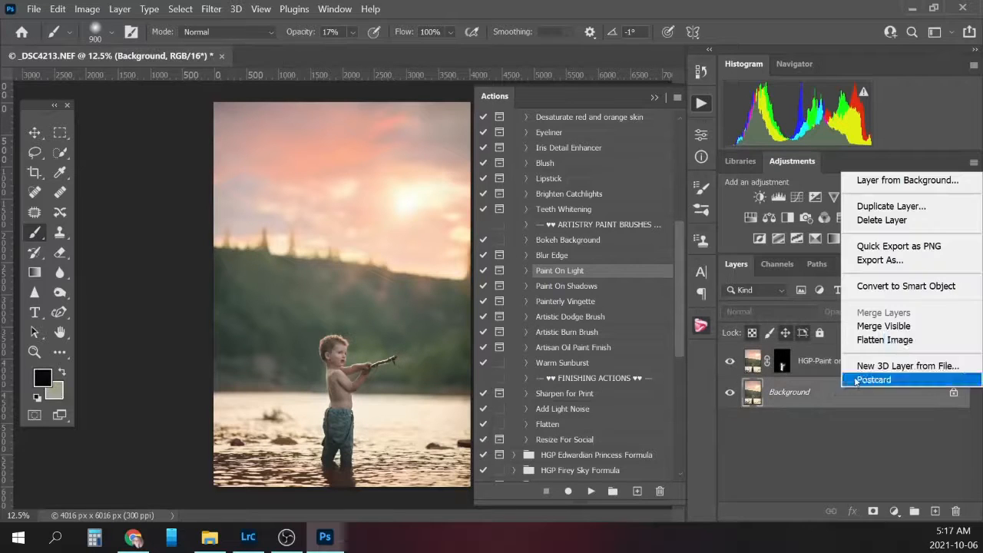
left_click(864, 339)
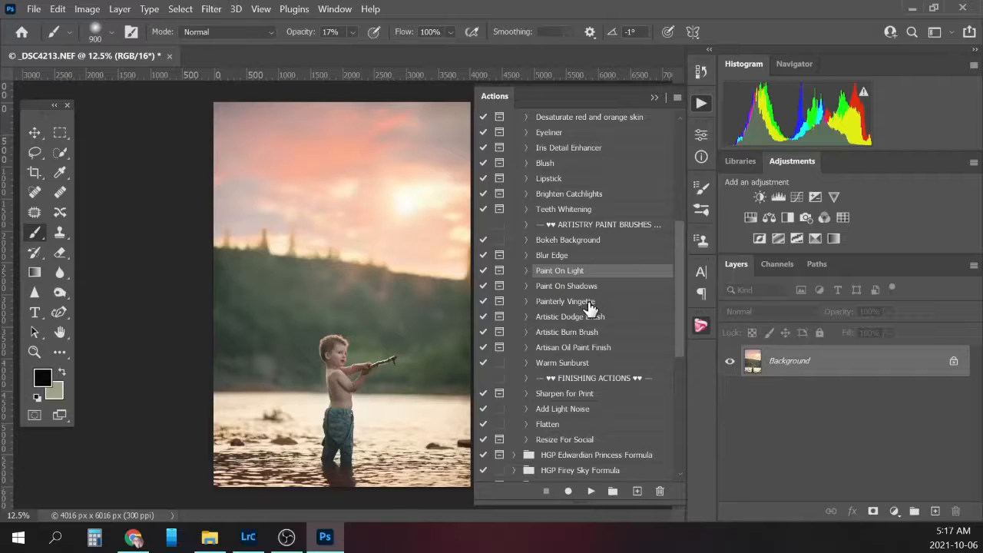
- Run the Painterly Vingette action on the flattened photo, continuing through its messages
left_click(589, 303)
left_click(586, 493)
left_click(491, 222)
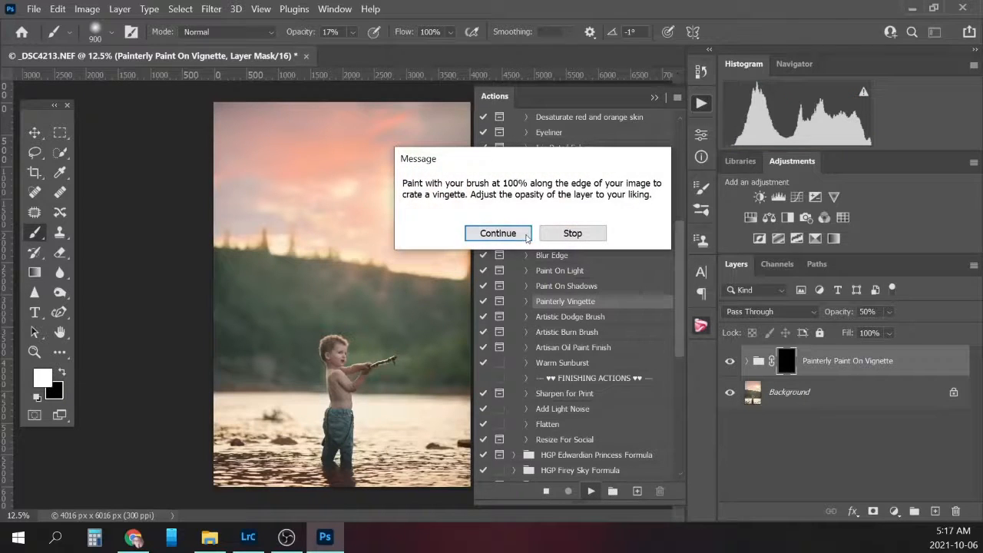
left_click(495, 230)
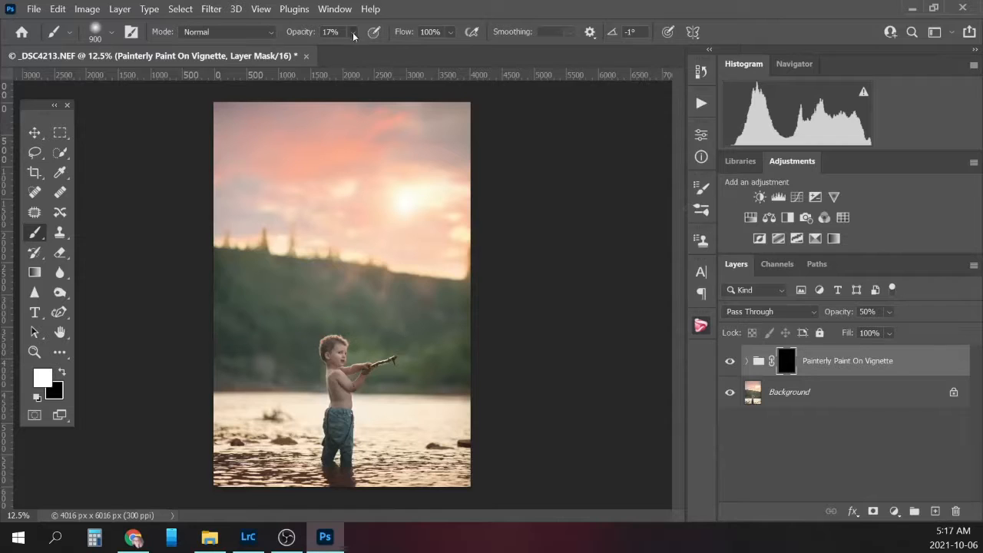
- Paint the Painterly Paint On Vignette mask along the photo's edges with a 1900 px brush at 100% opacity
left_click_drag(353, 32, 430, 30)
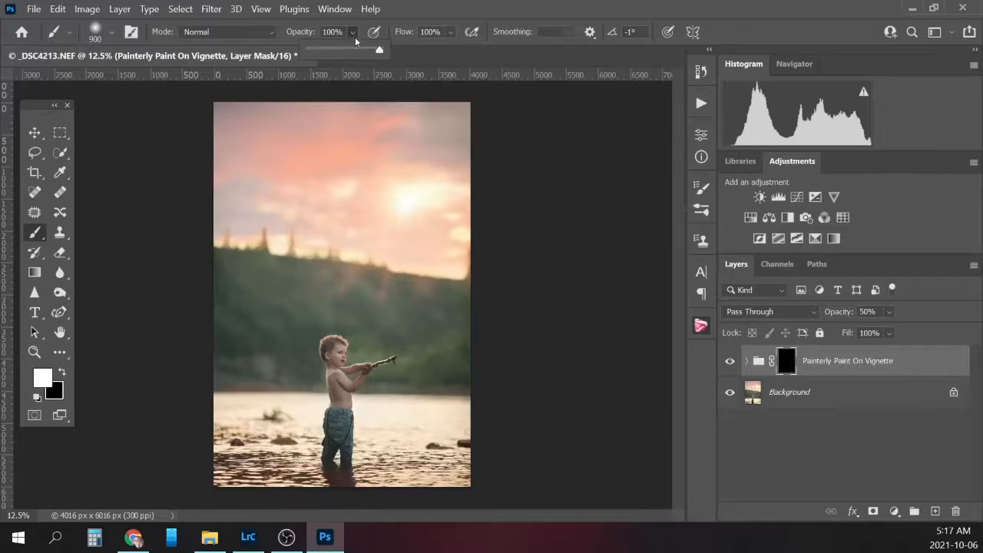
key("bracketright")
key("bracketright")
key("bracketright")
key("bracketright")
key("bracketright")
key("bracketright")
key("bracketright")
key("bracketright")
key("bracketright")
key("bracketright")
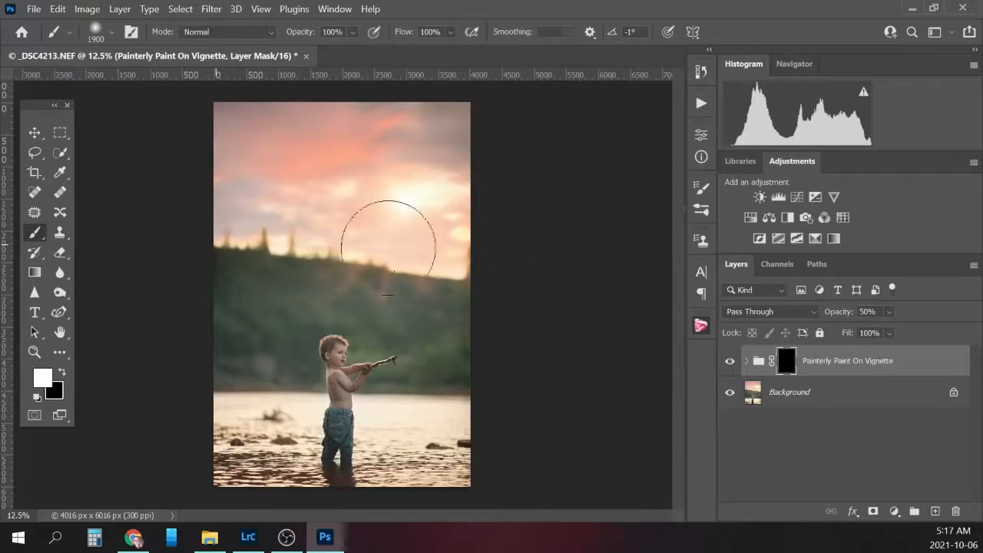
left_click_drag(483, 328, 495, 441)
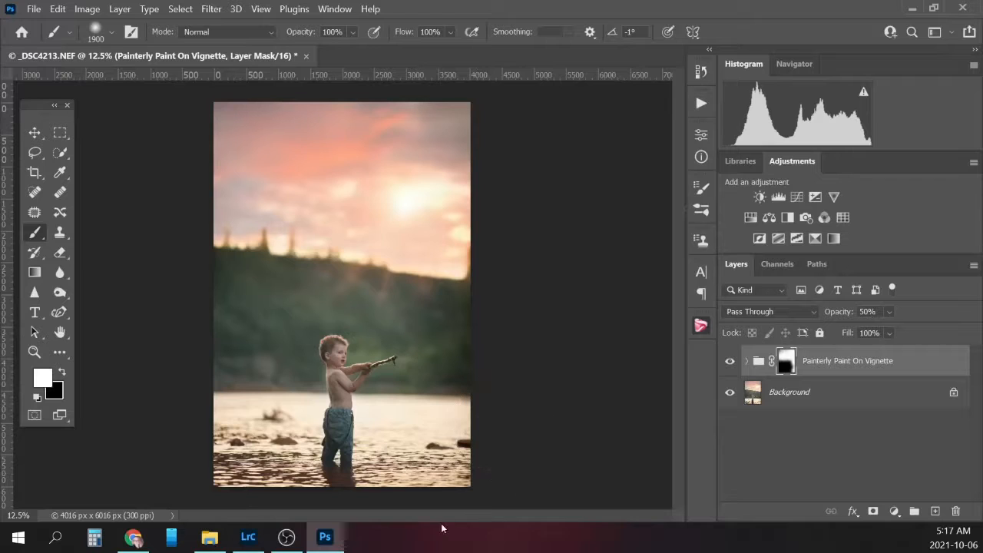
mouse_move(224, 250)
left_mouse_down()
mouse_move(205, 315)
mouse_move(220, 468)
left_mouse_up()
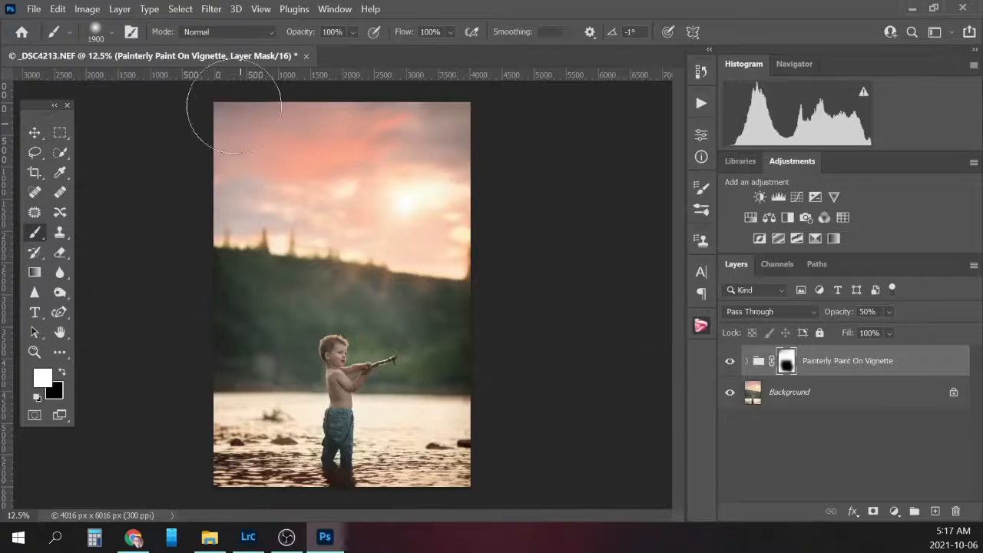
left_click_drag(233, 106, 206, 172)
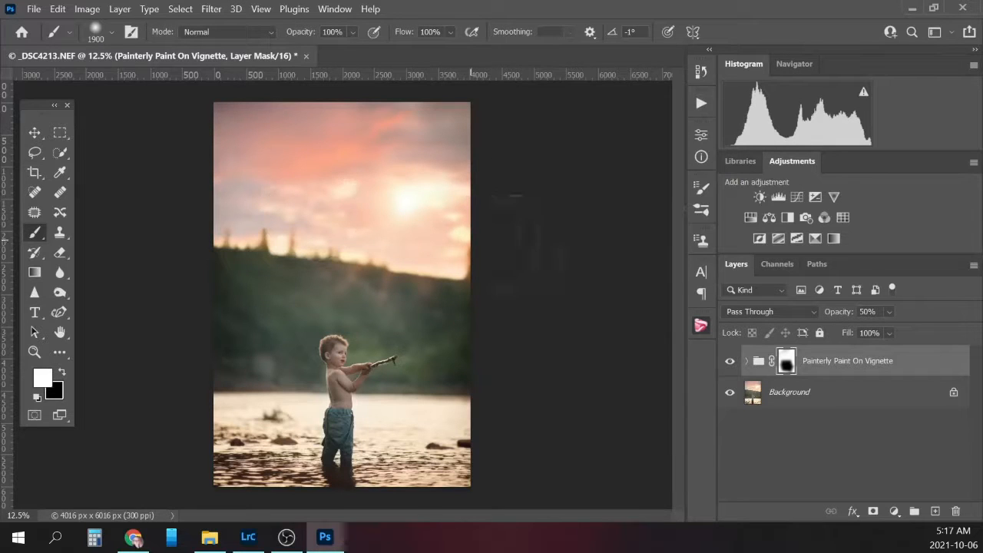
- Compare the photo with and without the painted vignette and flatten the image into the Background
left_click(727, 368)
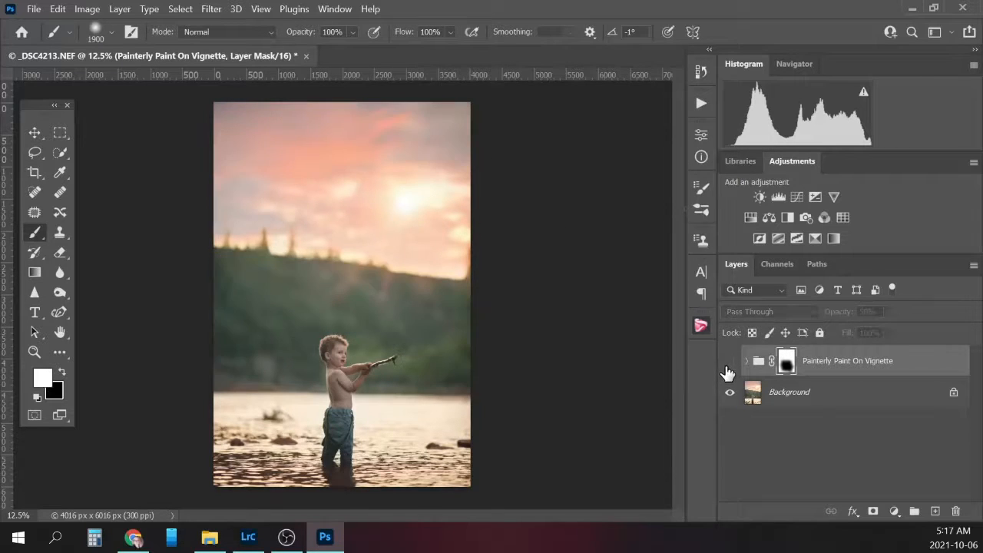
left_click(726, 371)
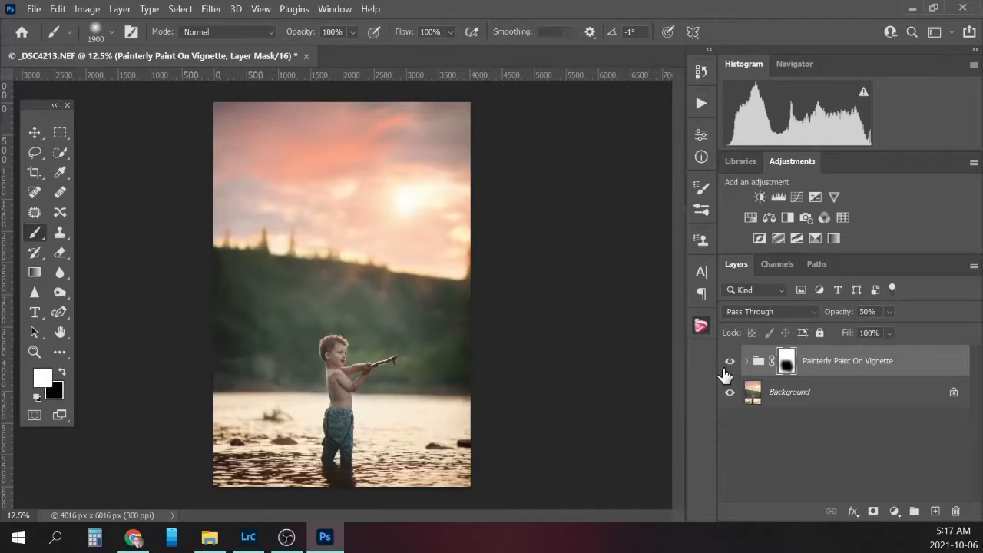
left_click(842, 398)
right_click(854, 392)
left_click(886, 340)
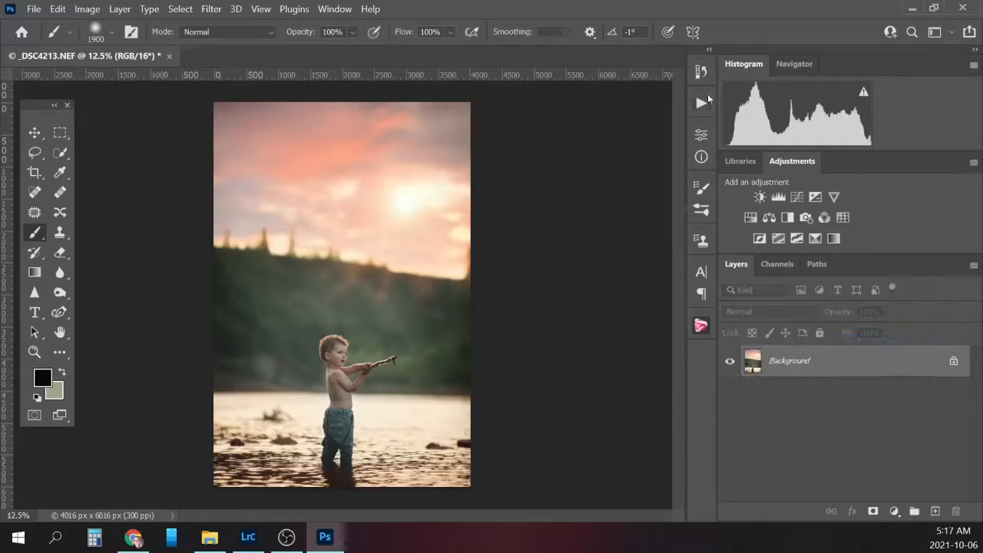
- Run the FS with sharpen action from the Beautiful Skin group on the flattened photo and dismiss its instructions
left_click(702, 103)
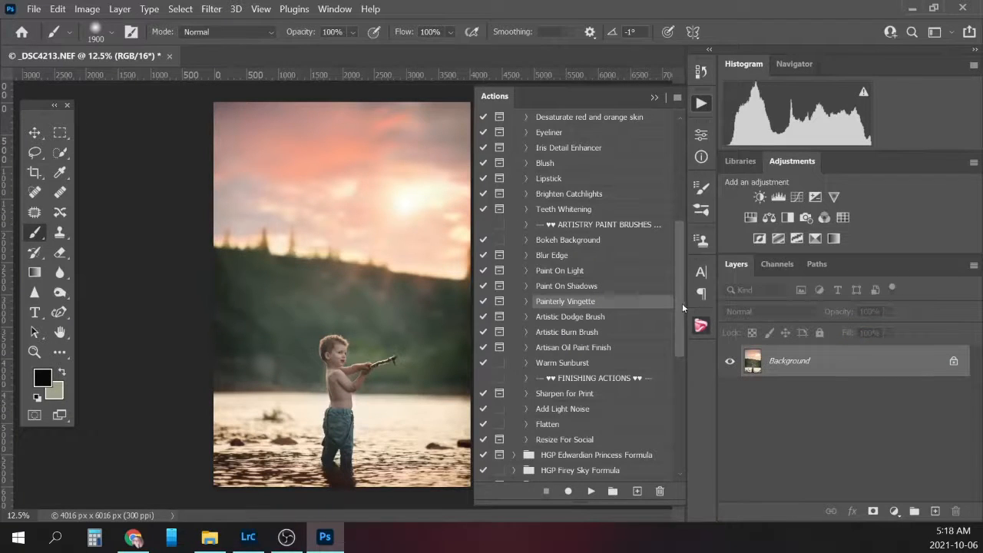
left_click_drag(681, 307, 683, 245)
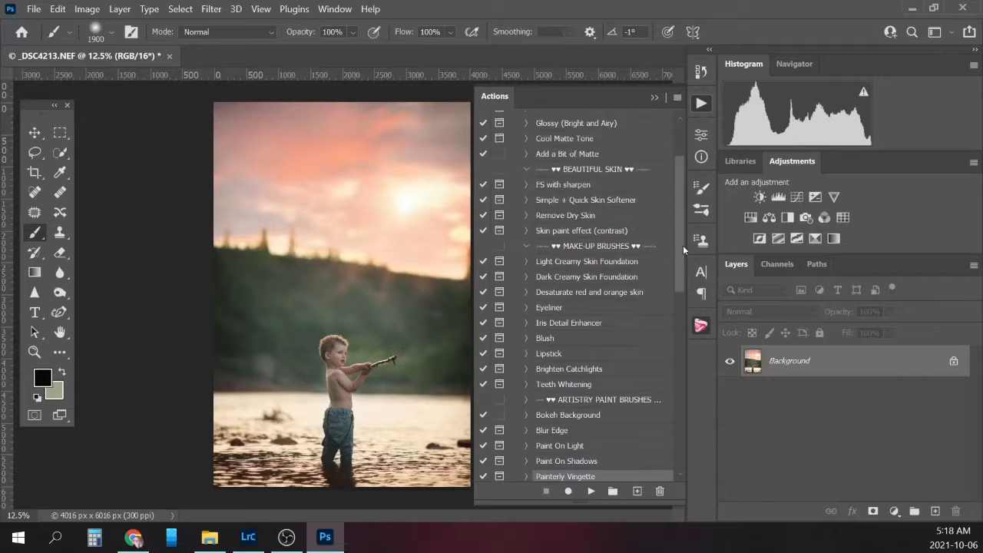
left_click(572, 185)
left_click(591, 491)
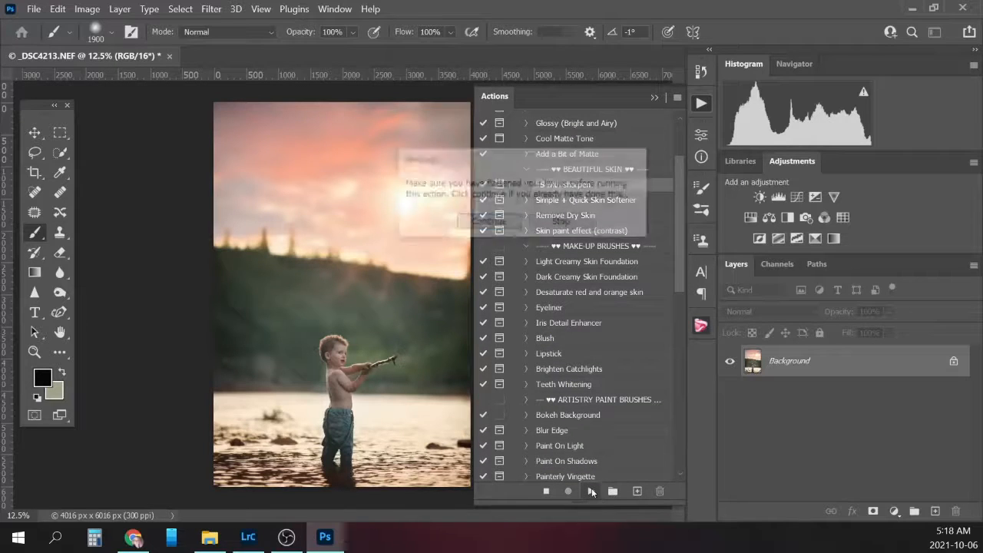
left_click(503, 222)
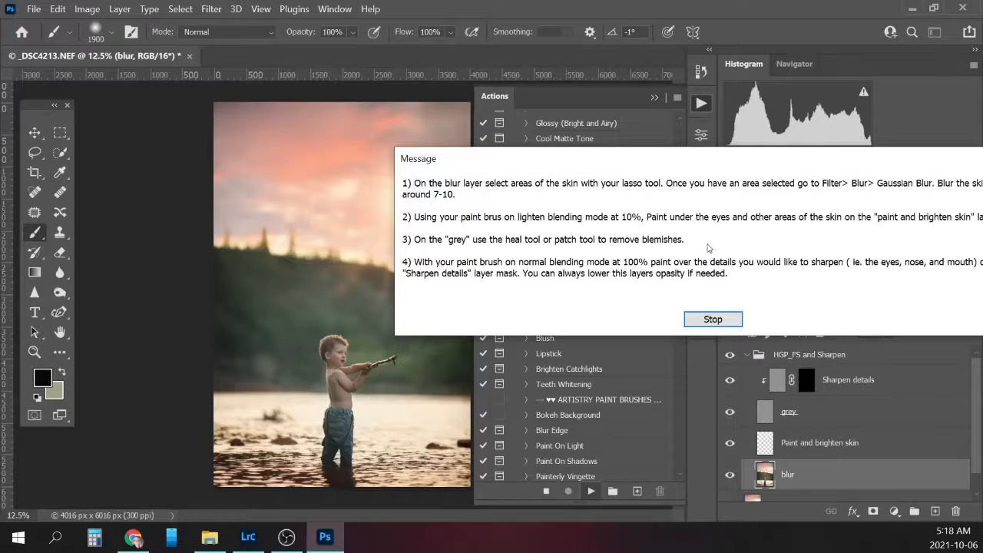
left_click(715, 318)
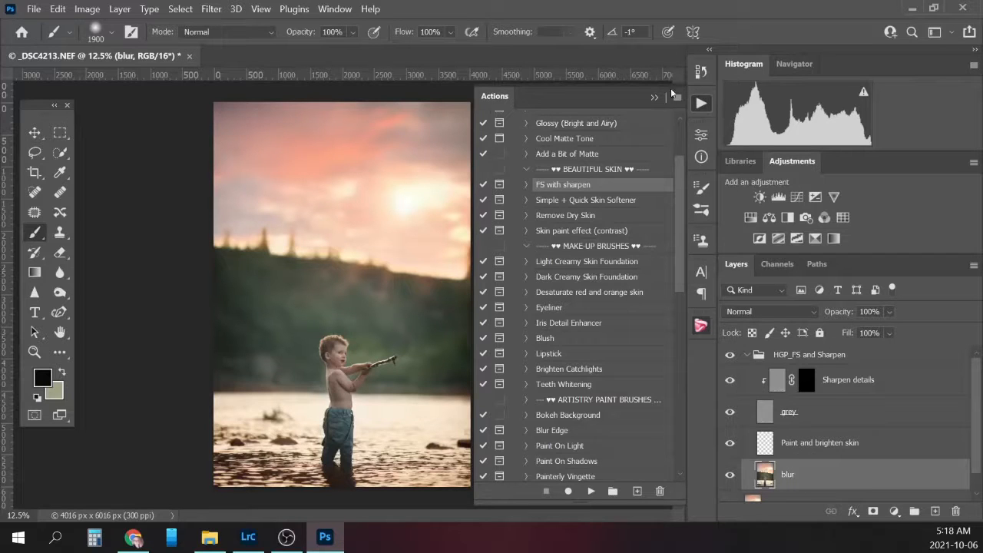
left_click(654, 97)
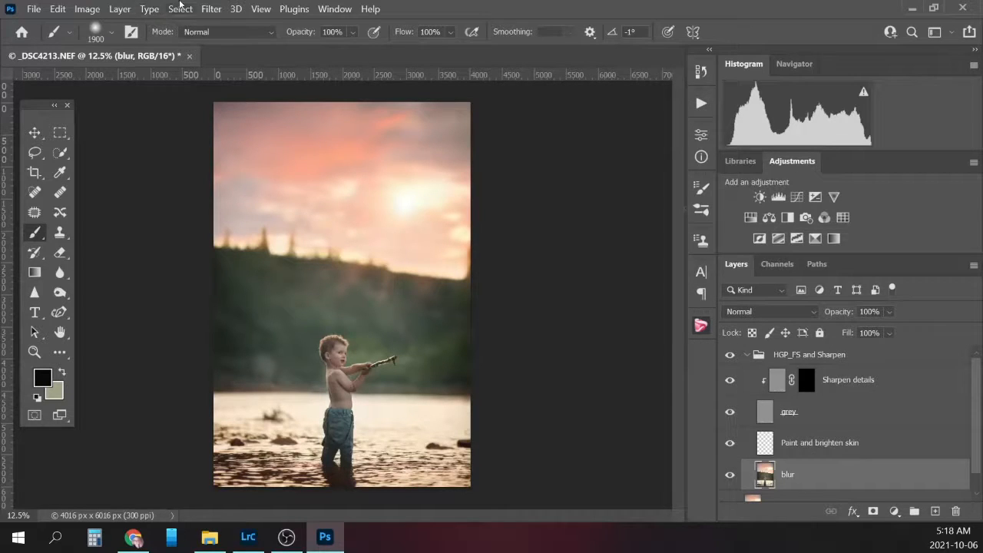
- Select the boy's forehead above the eyes on the blur layer with the Lasso tool
left_click(37, 153)
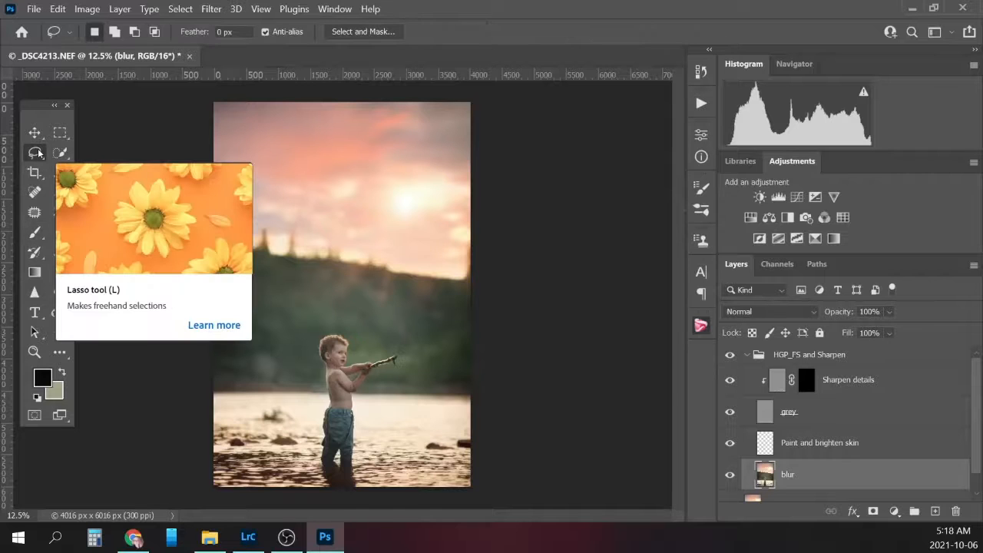
key("ctrl+plus")
key("ctrl+plus")
key("ctrl+plus")
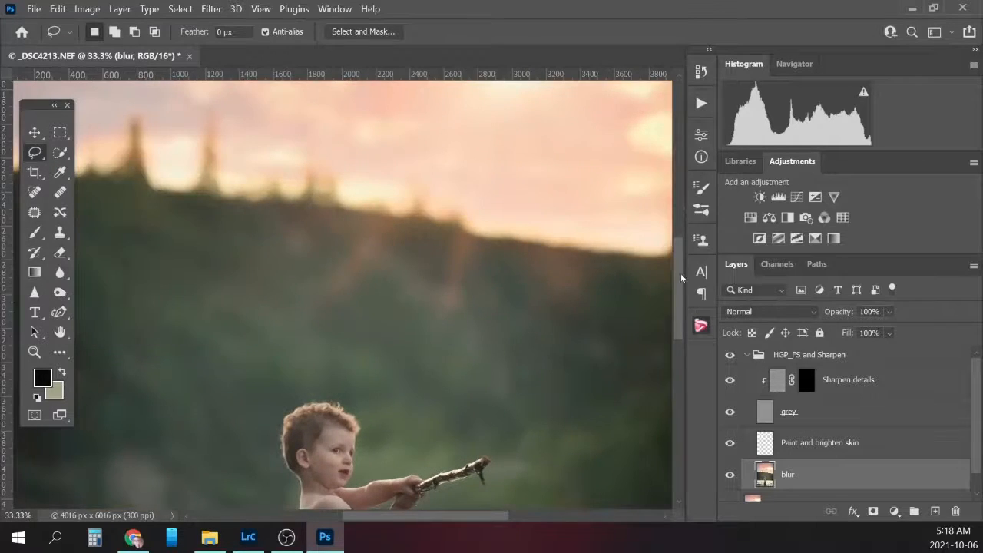
left_click_drag(680, 279, 679, 333)
mouse_move(307, 239)
left_mouse_down()
mouse_move(340, 206)
mouse_move(354, 207)
mouse_move(361, 244)
left_mouse_up()
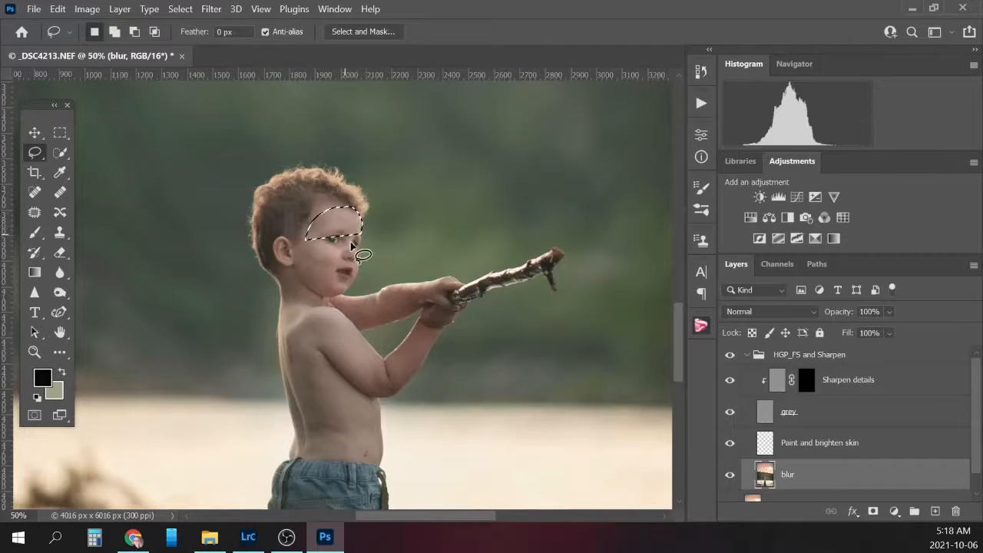
left_click(306, 243)
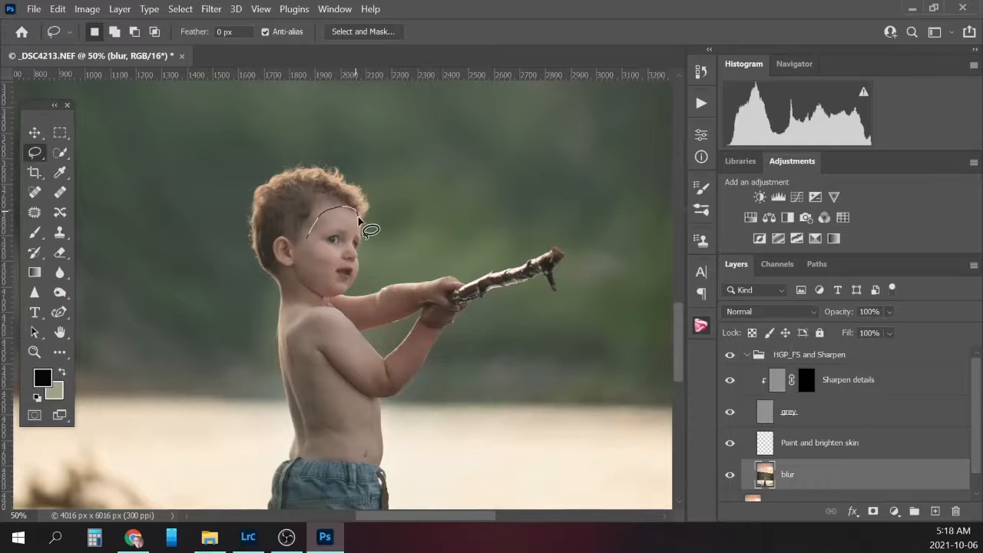
mouse_move(358, 219)
left_mouse_down()
mouse_move(352, 243)
mouse_move(311, 238)
left_mouse_up()
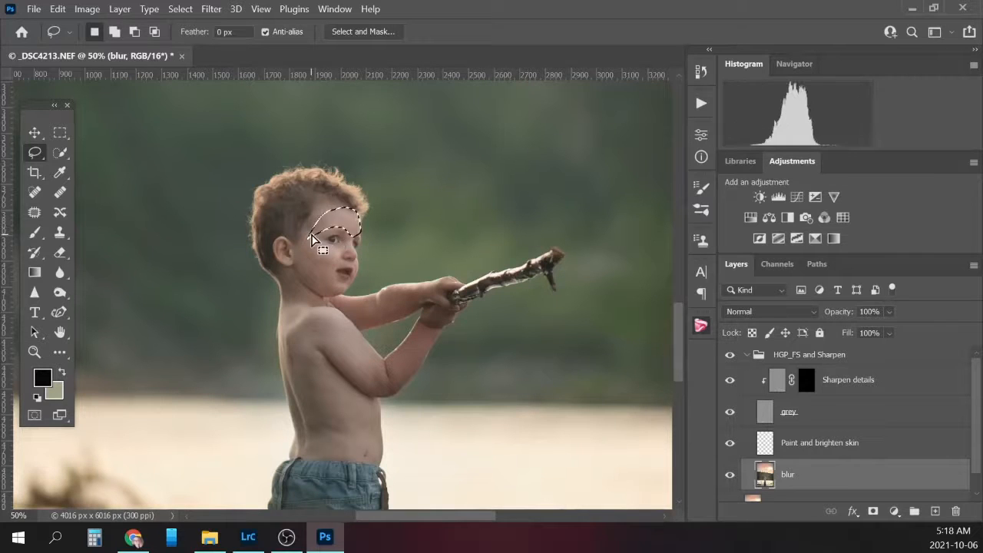
- Apply a Gaussian Blur with a 7-pixel radius to the selected forehead and deselect it
left_click(212, 11)
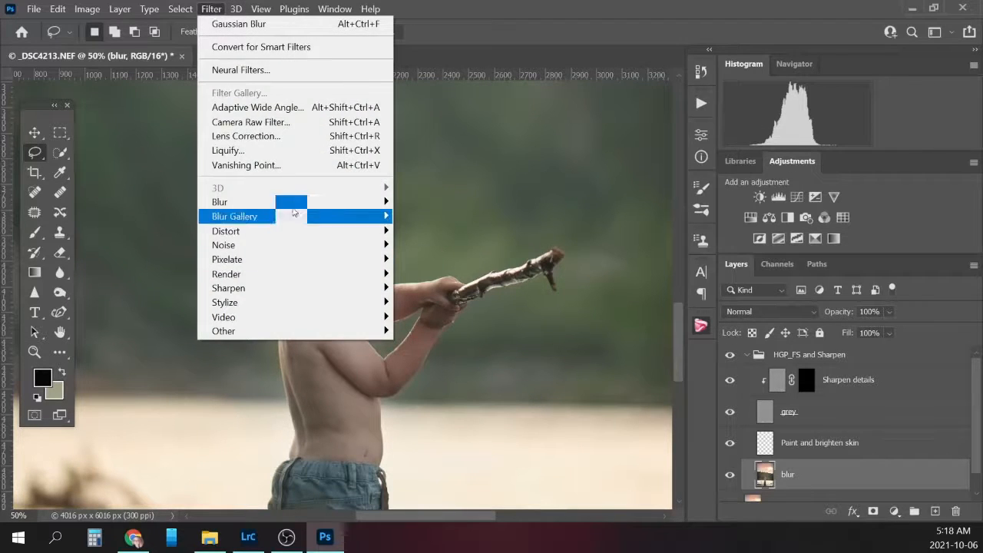
mouse_move(361, 202)
left_click(434, 259)
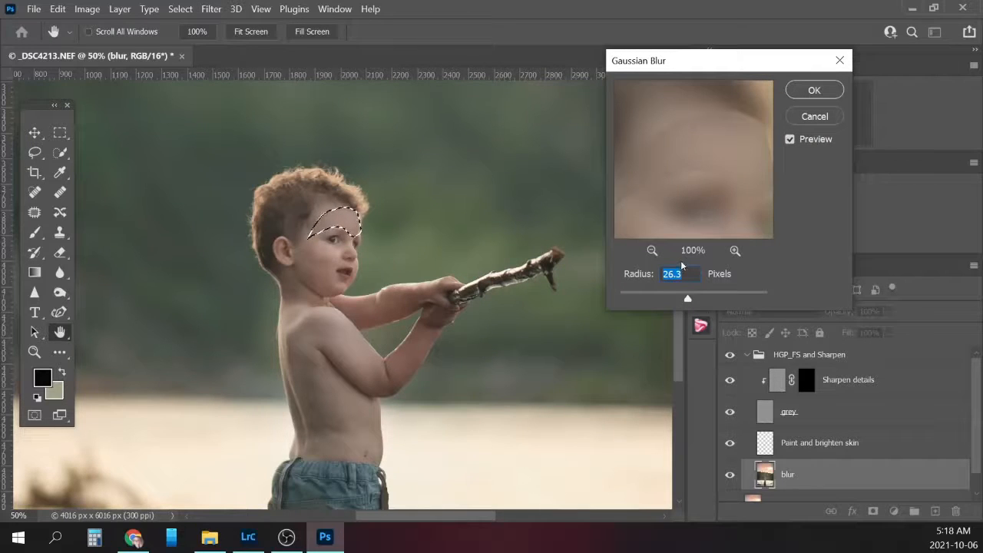
type("77")
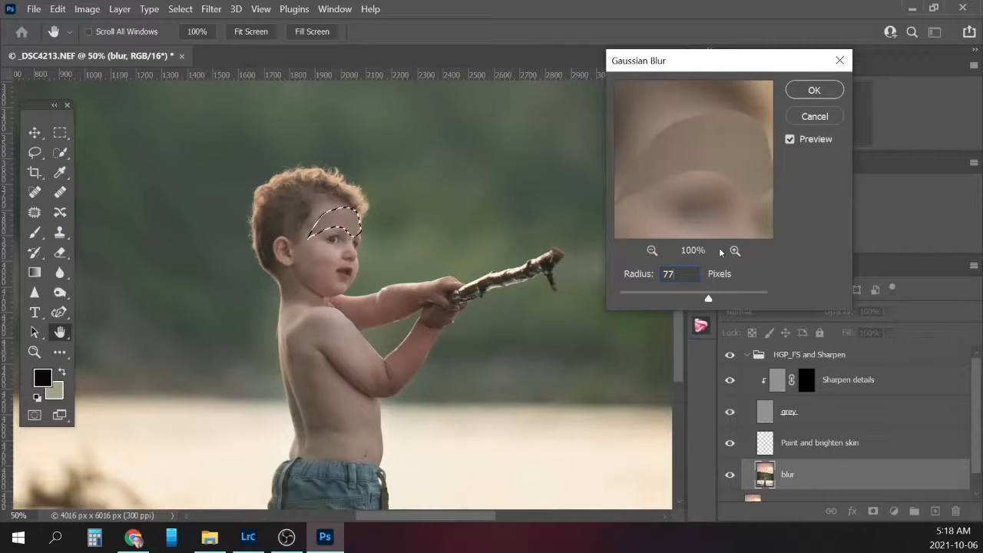
key("BackSpace")
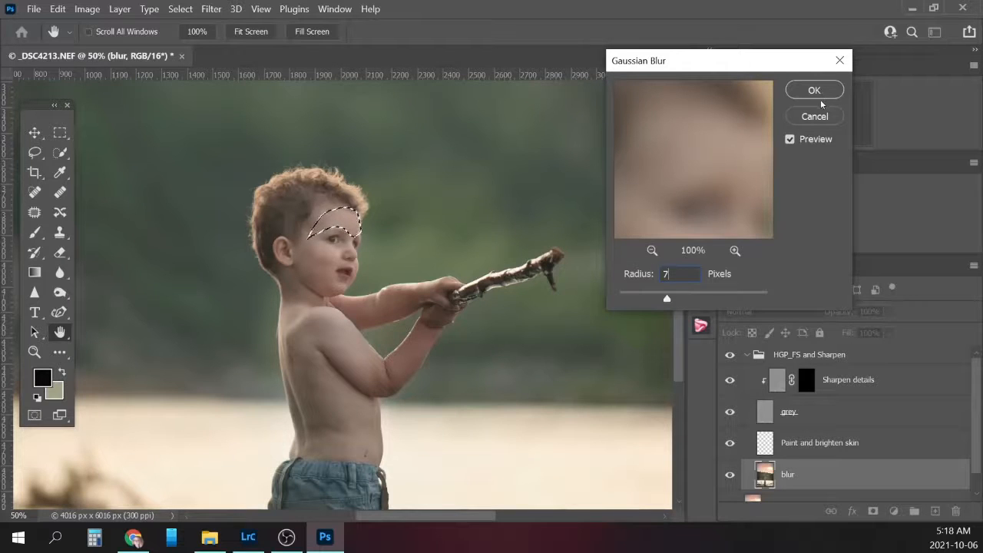
left_click(815, 90)
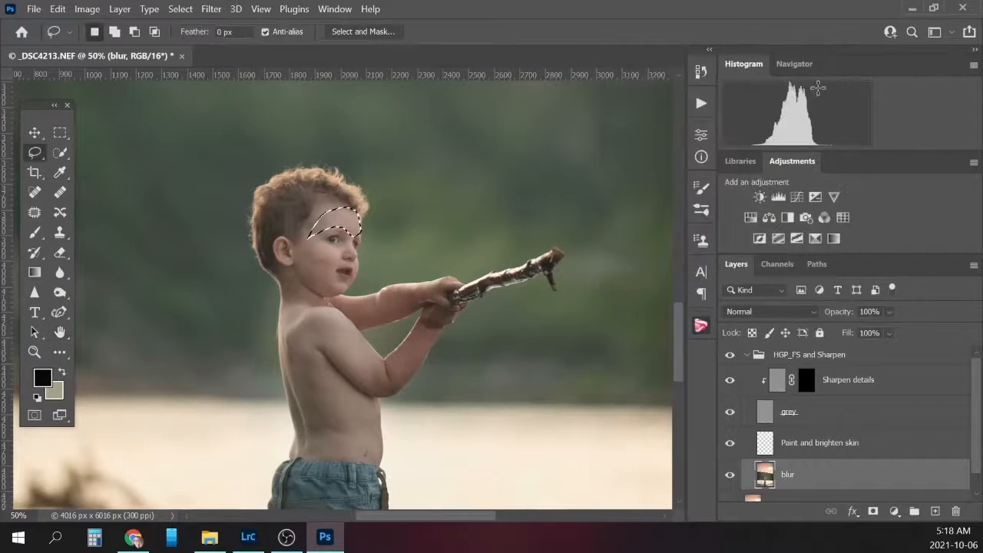
key("ctrl+d")
- Select the boy's cheek and chin around the mouth with the Lasso, reapply the last Gaussian Blur and deselect
mouse_move(335, 248)
left_mouse_down()
mouse_move(300, 245)
mouse_move(297, 265)
mouse_move(318, 295)
mouse_move(345, 290)
mouse_move(336, 274)
mouse_move(349, 246)
left_mouse_up()
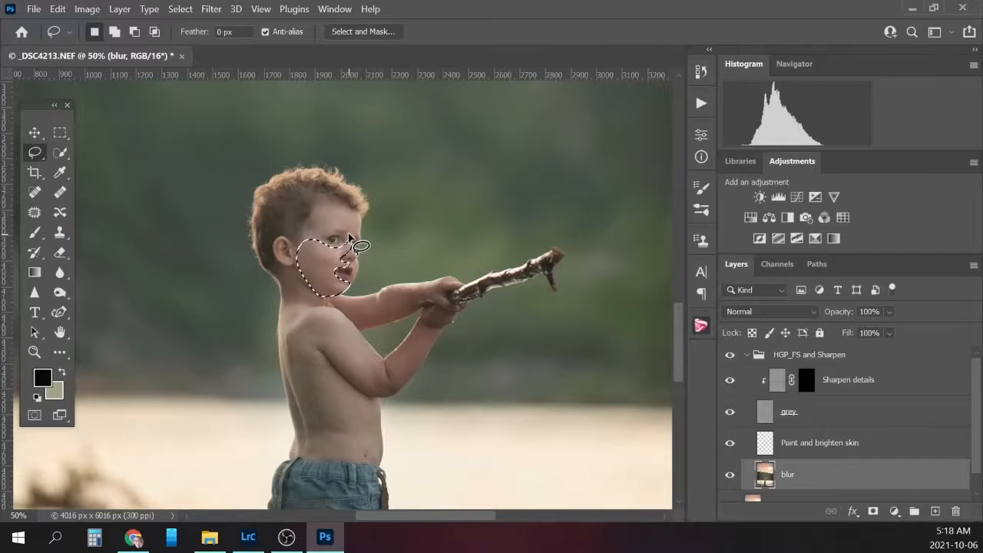
left_click(120, 9)
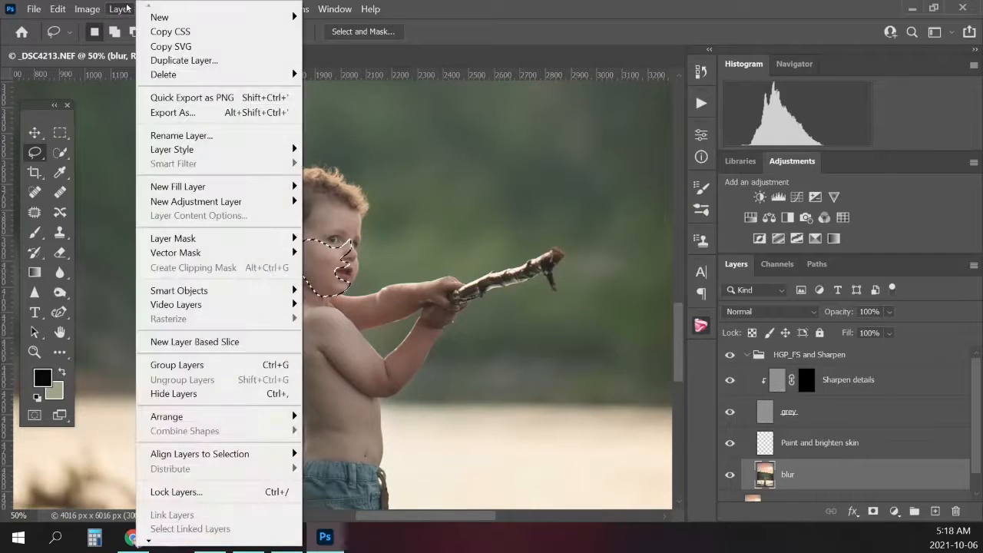
key("Escape")
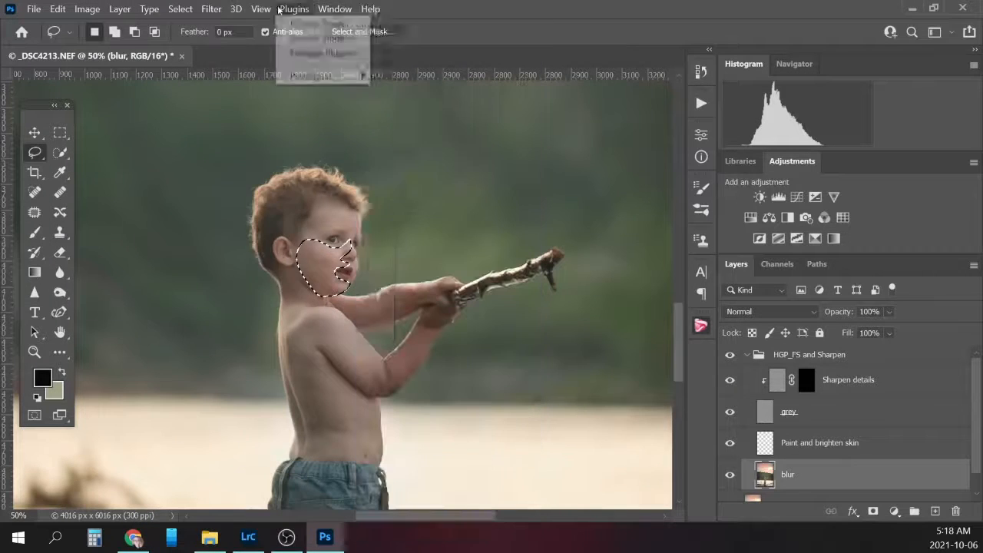
mouse_move(205, 15)
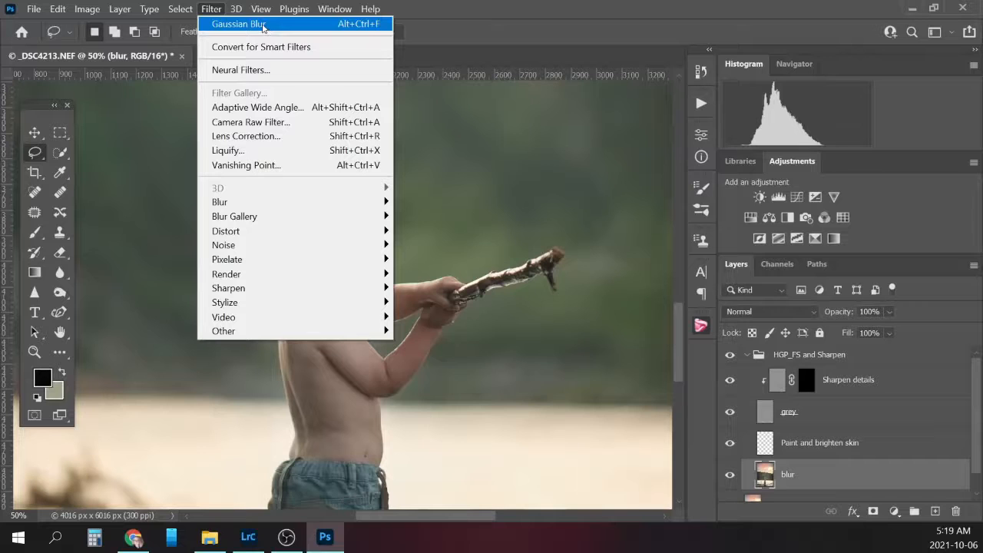
left_click(266, 26)
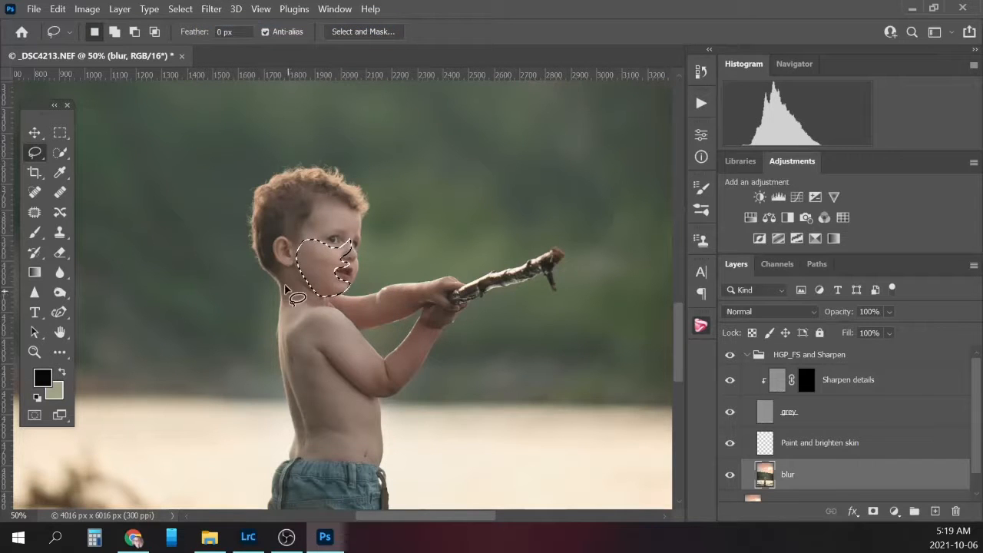
key("ctrl+d")
- Outline the boy's neck, bare torso and near upper arm one after another with the Lasso on the blur layer, clearing the last selection
mouse_move(282, 273)
left_mouse_down()
mouse_move(281, 336)
mouse_move(323, 302)
mouse_move(313, 281)
mouse_move(284, 268)
left_mouse_up()
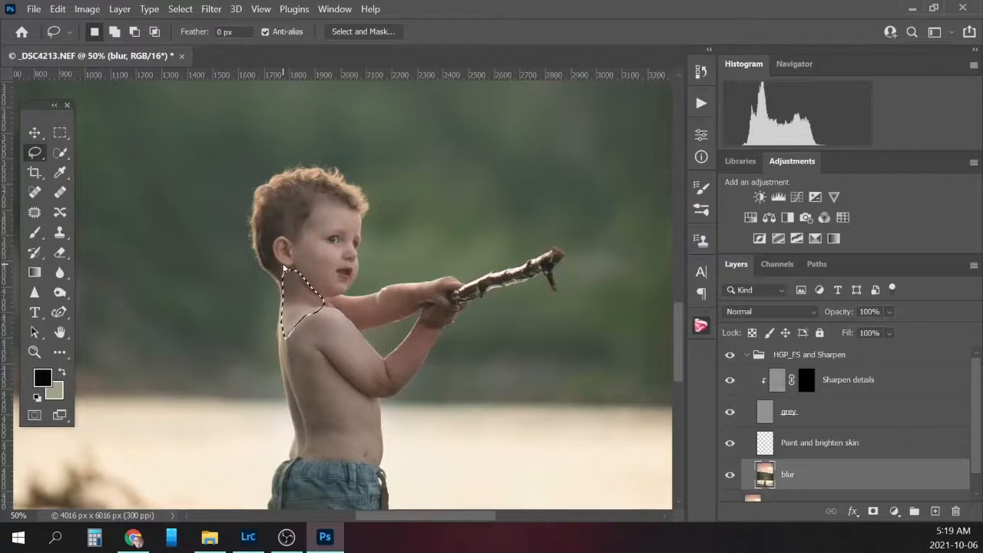
mouse_move(281, 322)
left_mouse_down()
mouse_move(294, 452)
mouse_move(378, 463)
mouse_move(375, 401)
mouse_move(332, 376)
mouse_move(316, 339)
mouse_move(285, 316)
left_mouse_up()
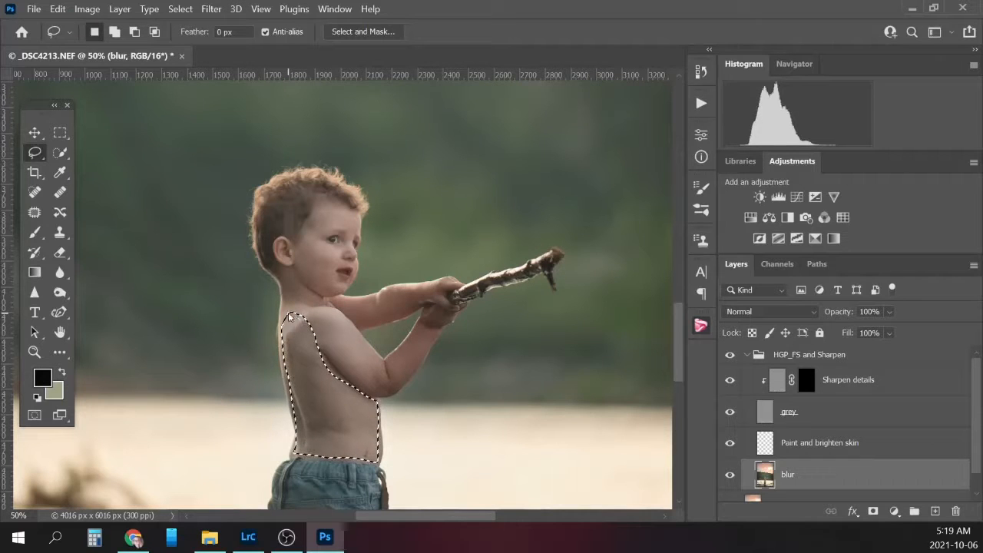
mouse_move(309, 314)
left_mouse_down()
mouse_move(373, 391)
mouse_move(391, 392)
mouse_move(374, 350)
mouse_move(315, 316)
left_mouse_up()
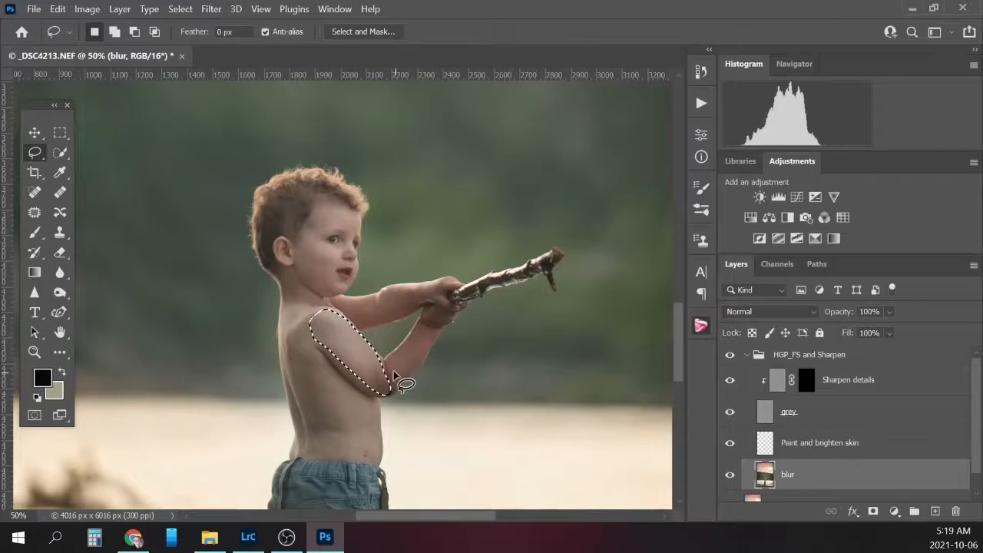
key("ctrl+d")
- Outline the near forearm and the far arm in turn with the Lasso on the blur layer and deselect
mouse_move(386, 366)
left_mouse_down()
mouse_move(397, 389)
mouse_move(444, 315)
mouse_move(430, 313)
mouse_move(390, 359)
left_mouse_up()
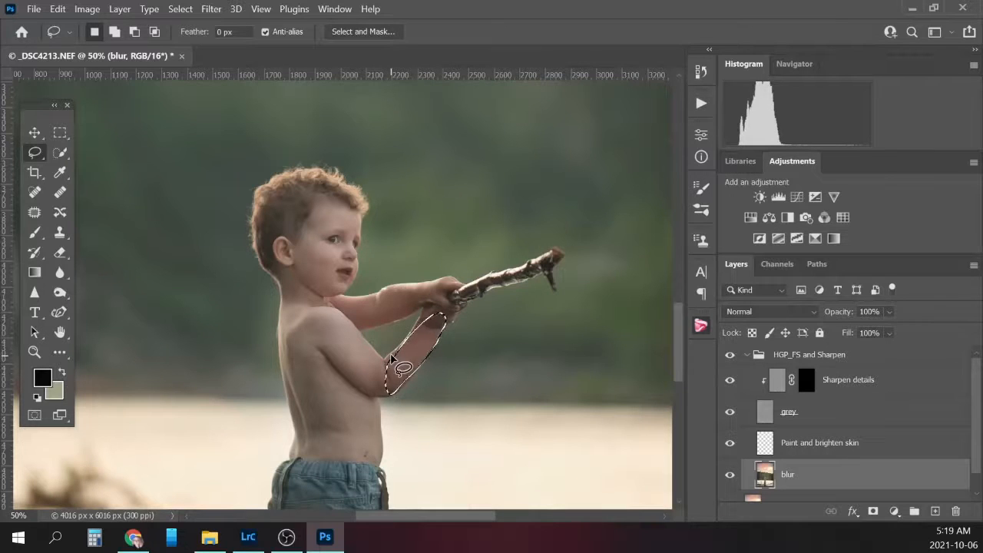
mouse_move(338, 301)
left_mouse_down()
mouse_move(367, 335)
mouse_move(413, 321)
mouse_move(427, 304)
left_mouse_up()
mouse_move(335, 298)
left_mouse_down()
mouse_move(351, 317)
mouse_move(384, 323)
mouse_move(418, 311)
mouse_move(440, 287)
mouse_move(329, 300)
left_mouse_up()
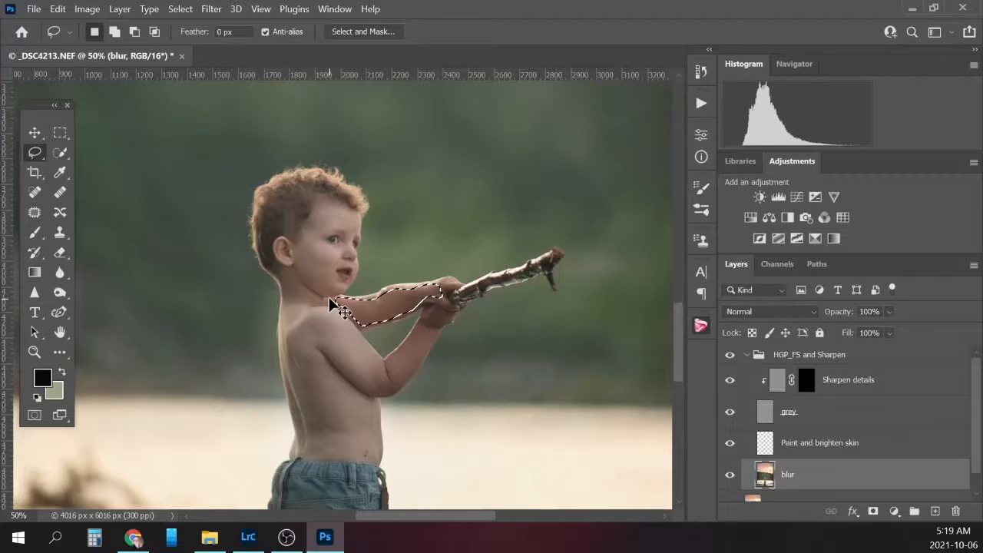
left_click(330, 301)
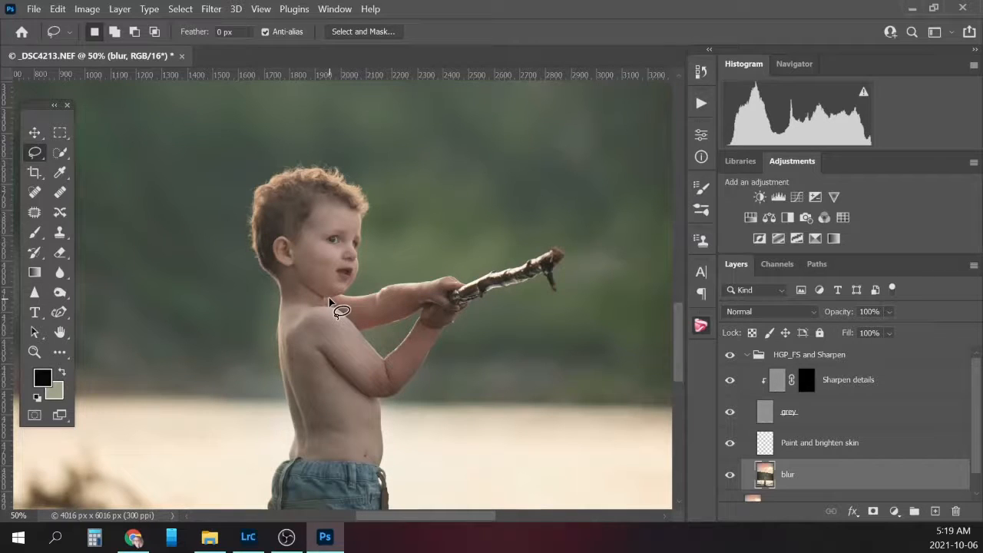
- Activate the Paint and brighten skin layer and set the Brush to Lighten mode at 10% opacity
left_click(814, 447)
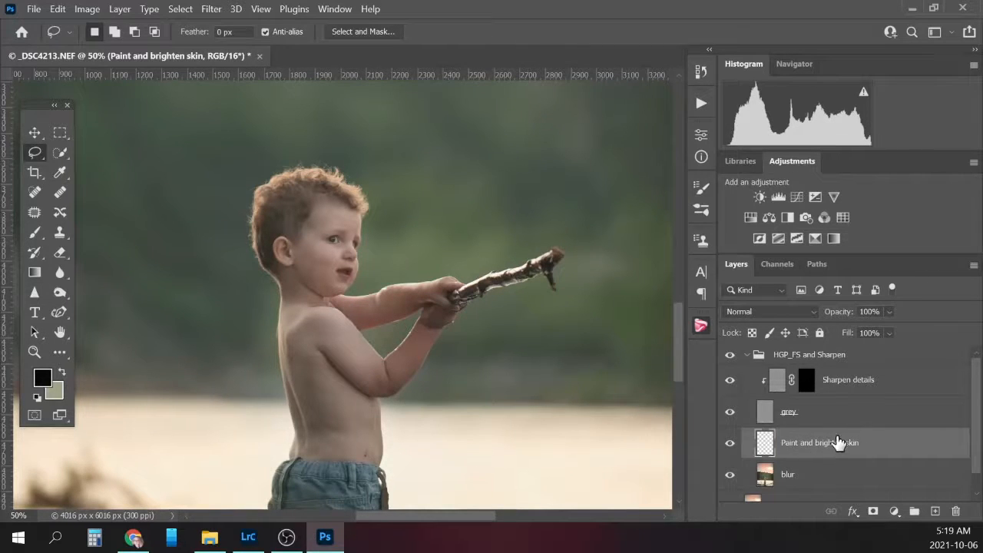
left_click(35, 232)
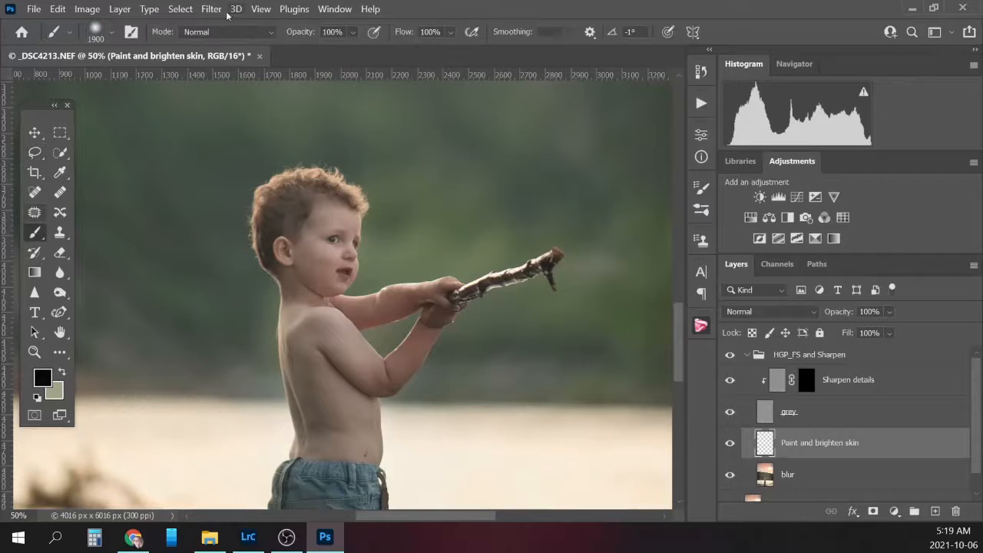
left_click(228, 33)
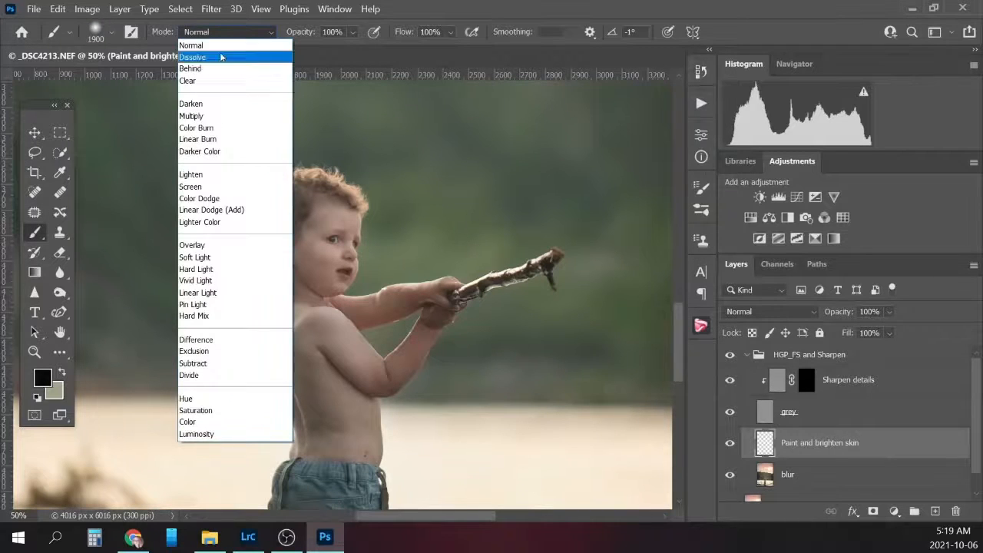
left_click(215, 175)
left_click(315, 29)
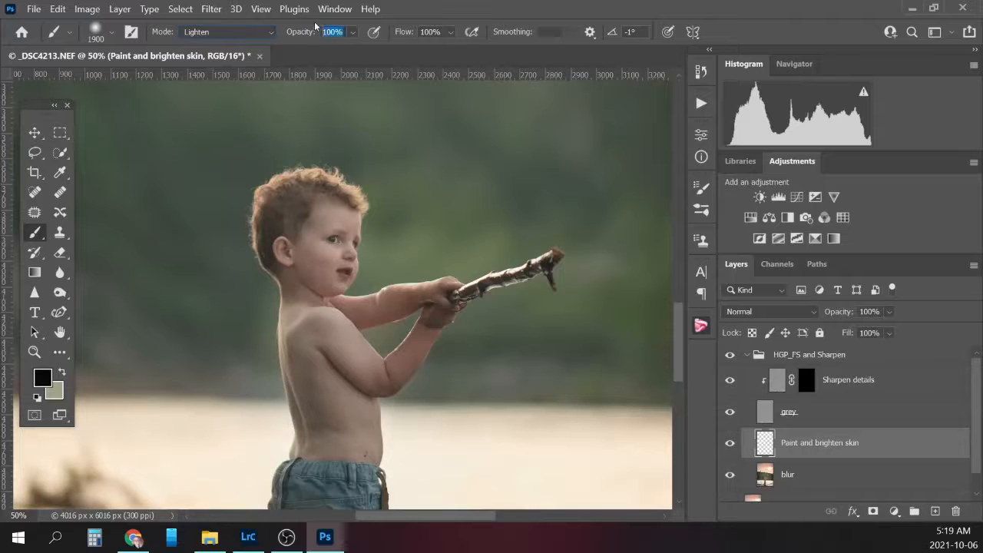
type("1")
- Reduce the brush size to 40 px and sample skin tones from the boy's cheek for brightening the face
key("bracketleft")
key("bracketleft")
key("bracketleft")
key("bracketleft")
key("bracketleft")
key("bracketleft")
key("bracketleft")
key("bracketleft")
key("bracketleft")
key("bracketleft")
key("bracketleft")
key("bracketleft")
key("bracketleft")
key("bracketleft")
key("bracketleft")
key("bracketleft")
key("bracketleft")
key("bracketleft")
key("bracketleft")
key("bracketleft")
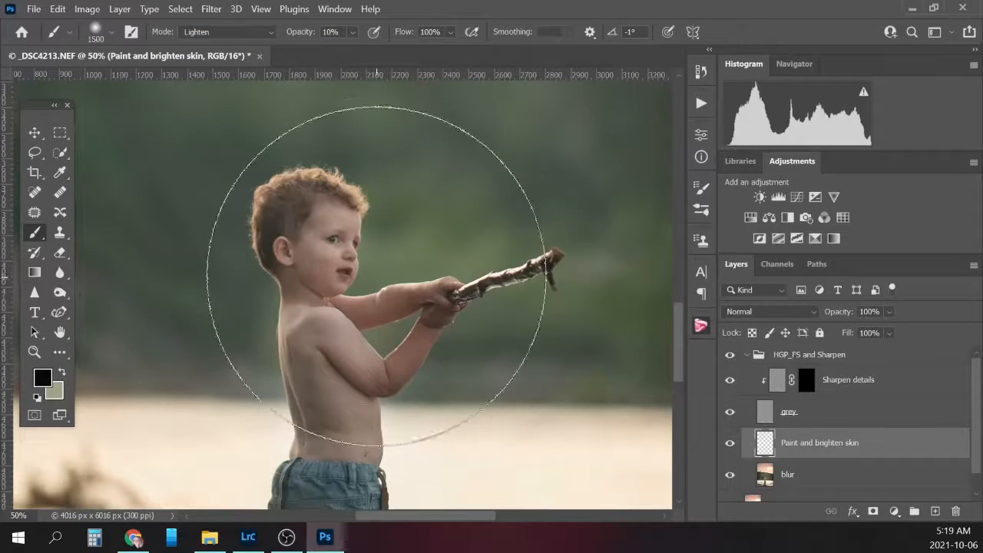
key("bracketleft")
key("bracketleft")
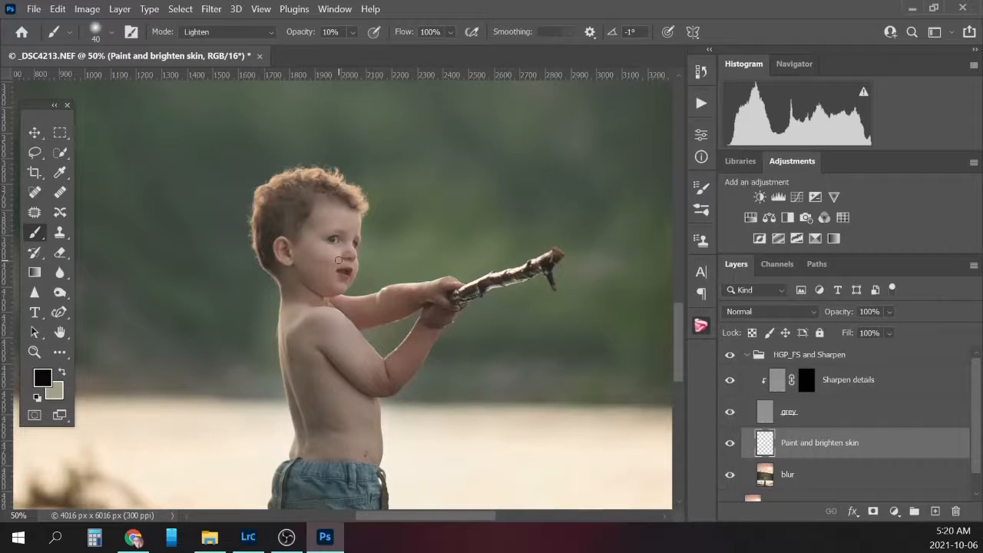
left_click(338, 257, "alt")
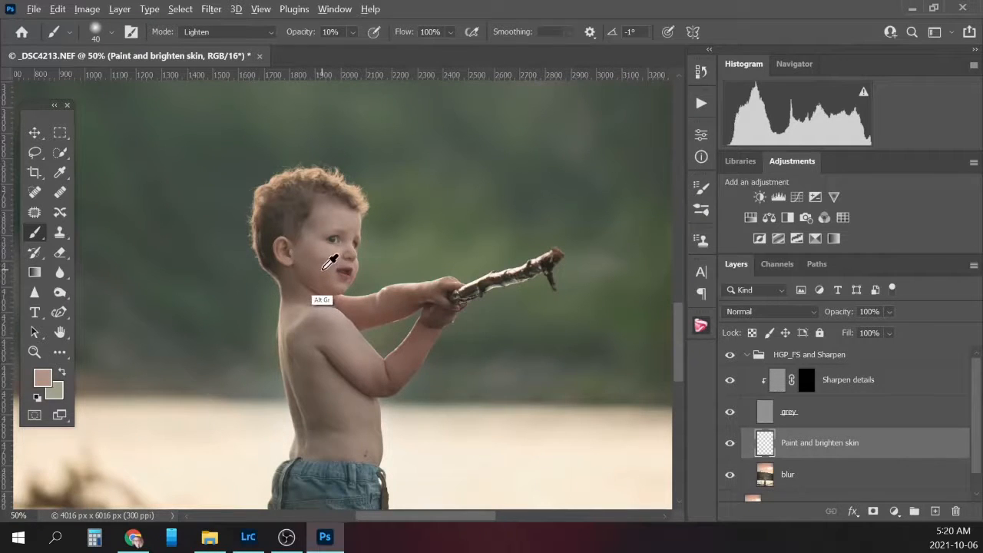
left_click(321, 264, "alt")
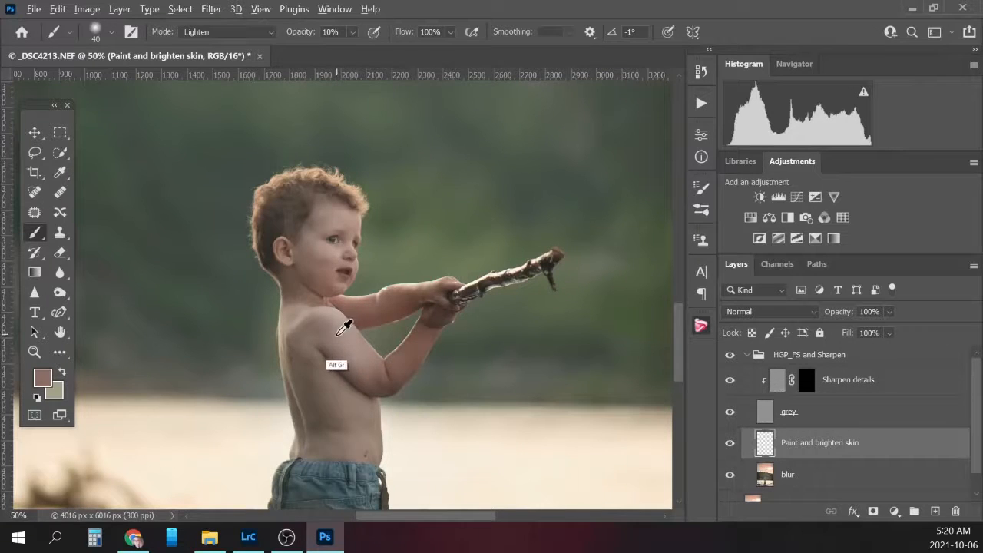
- Sample the upper arm's skin tone and paint over the elbow and forearms, enlarging the brush to 100 px
left_click(340, 330, "alt")
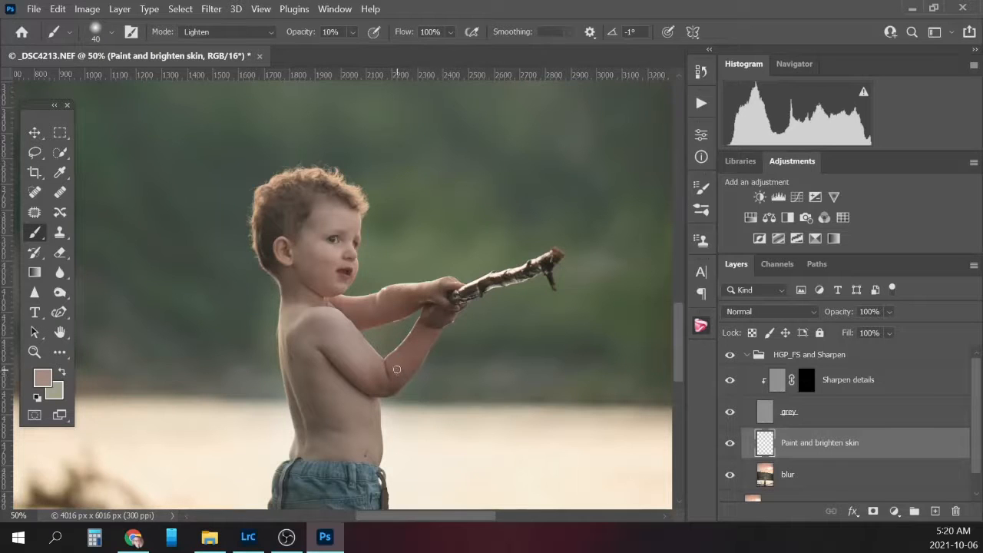
key("bracketright")
key("bracketright")
key("bracketright")
mouse_move(390, 376)
left_mouse_down()
mouse_move(378, 366)
mouse_move(429, 339)
mouse_move(415, 352)
mouse_move(439, 324)
mouse_move(384, 386)
mouse_move(431, 327)
mouse_move(381, 294)
left_mouse_up()
key("bracketright")
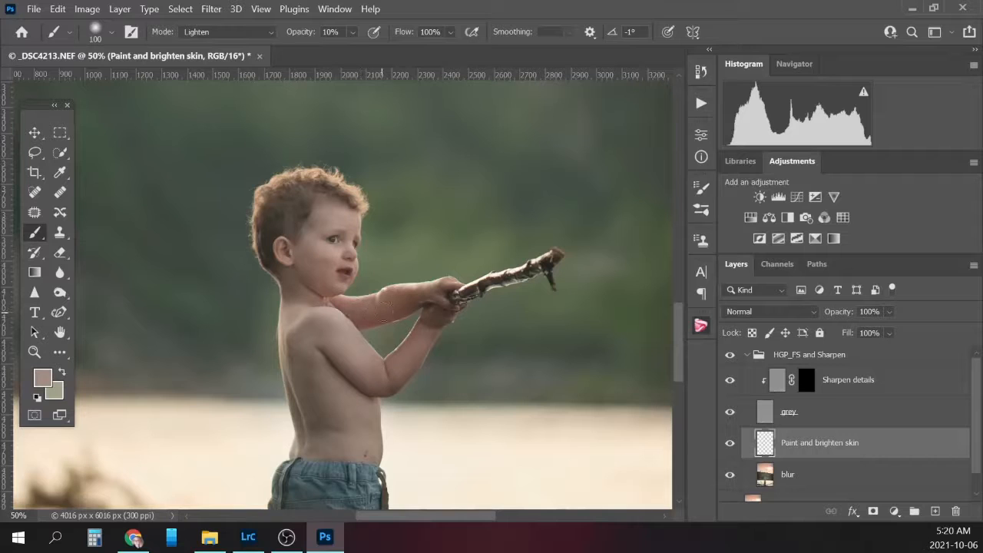
- Activate the grey layer and set up the Spot Healing Brush with a 15 px tip for the boy's face
left_click(802, 415)
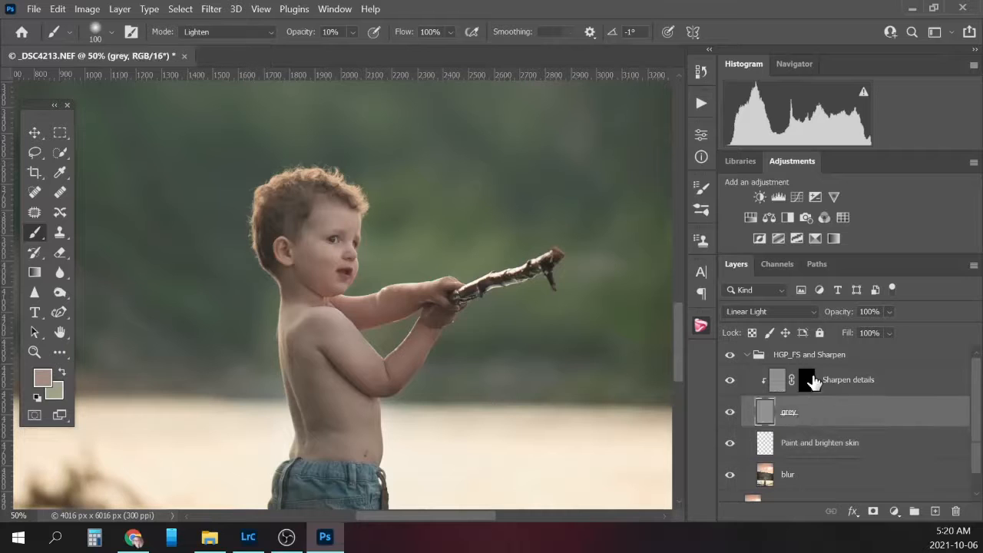
left_click(35, 192)
left_click(35, 190)
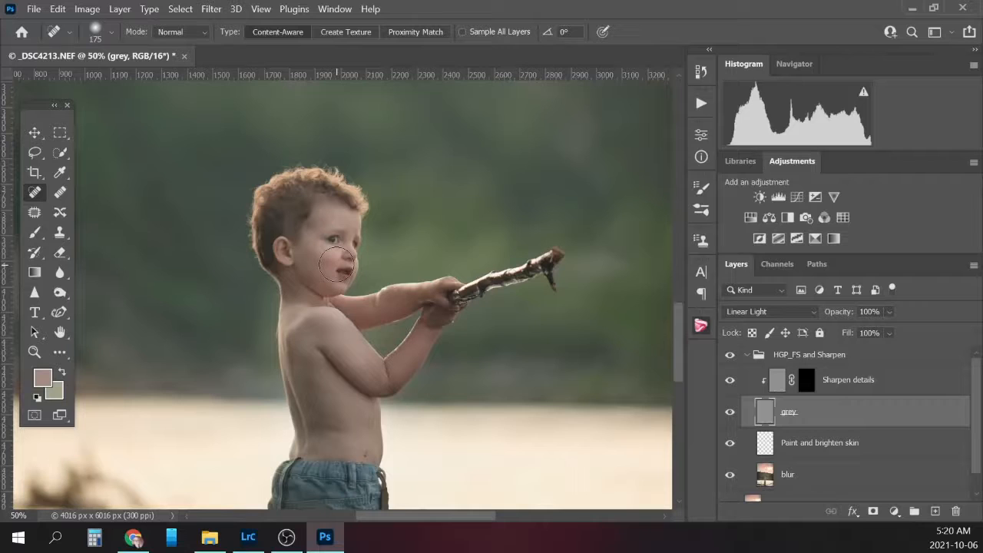
key("bracketleft")
key("bracketleft")
key("bracketleft")
key("bracketleft")
key("bracketleft")
key("bracketleft")
- Paint white over the boy's eye on the Sharpen details mask with the Brush in Normal mode at 100% opacity
left_click(813, 380)
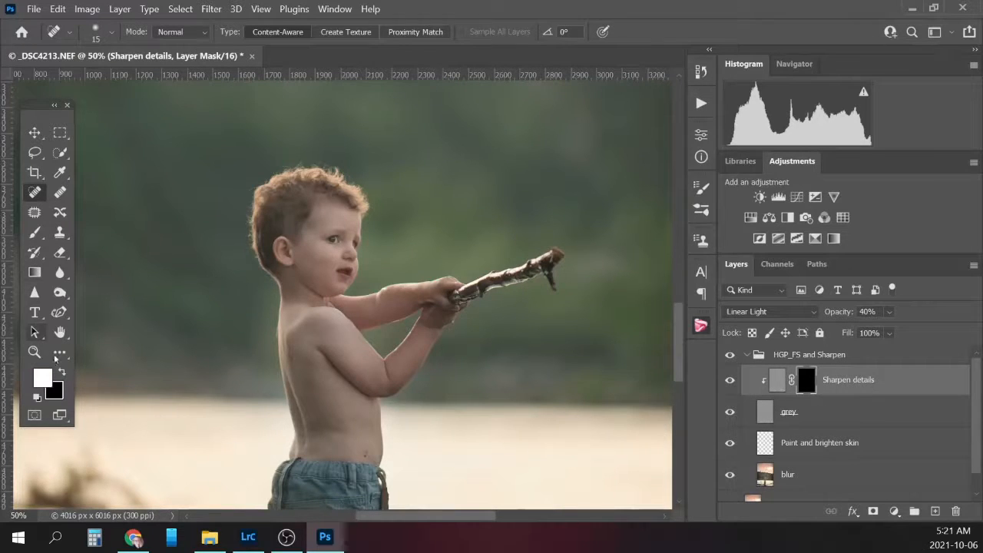
left_click(34, 232)
left_click(263, 32)
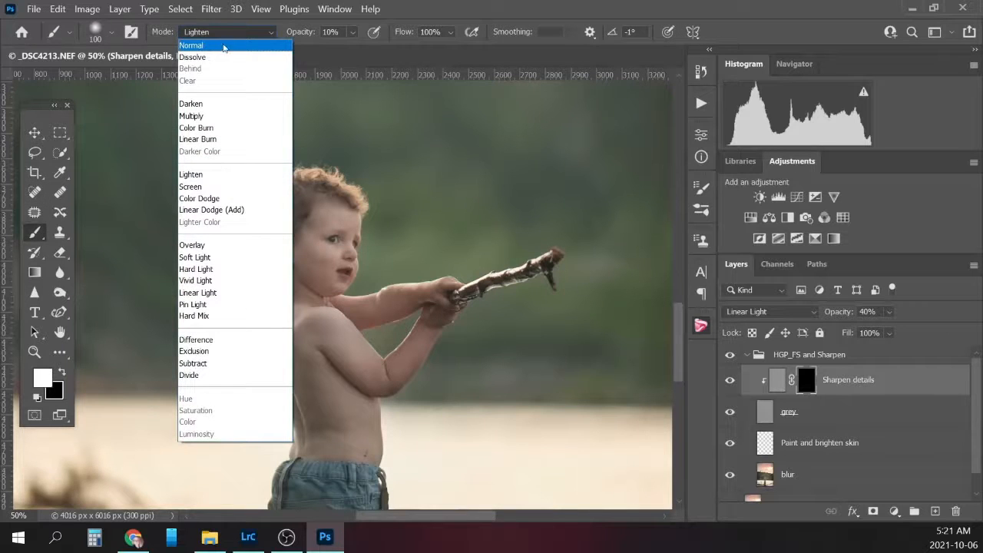
left_click(276, 45)
left_click(354, 32)
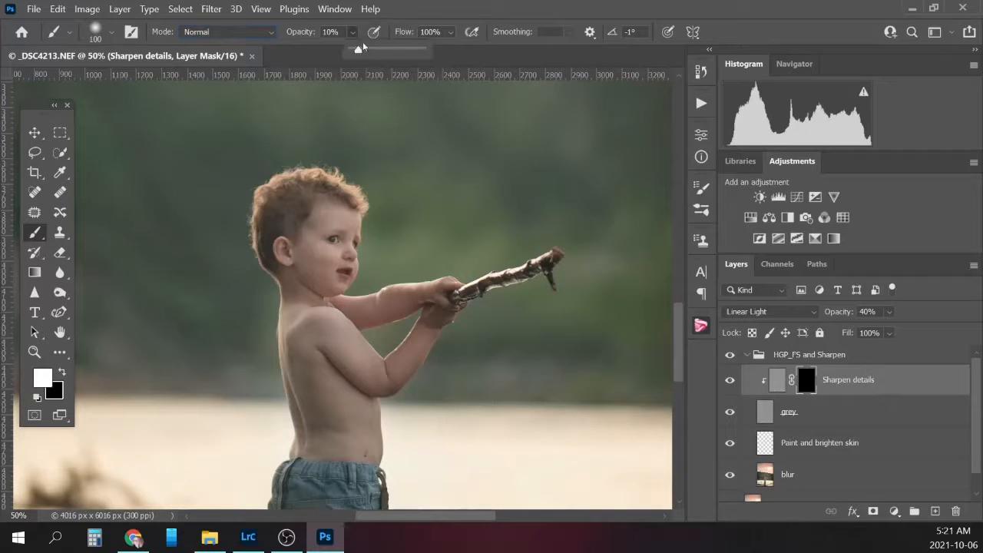
left_click(354, 35)
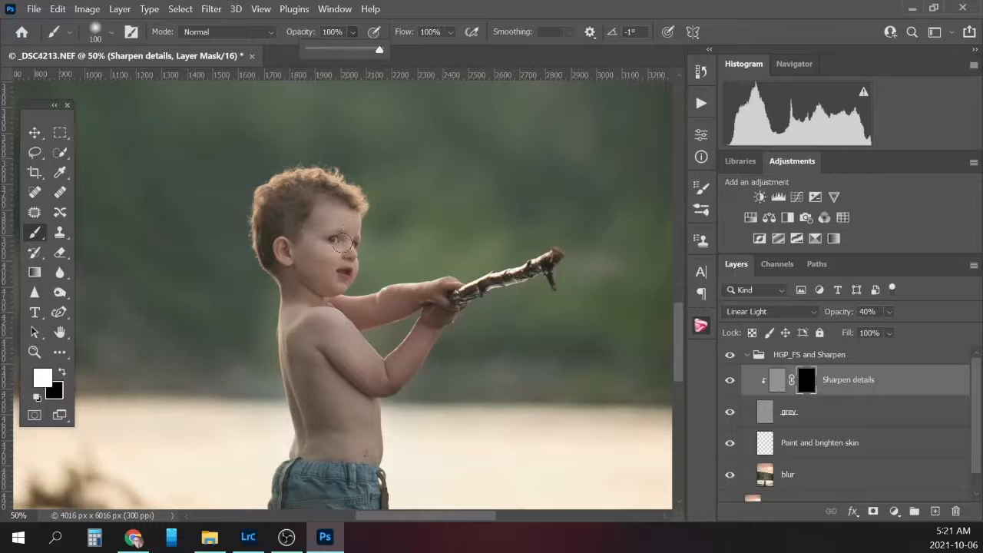
left_click(336, 239)
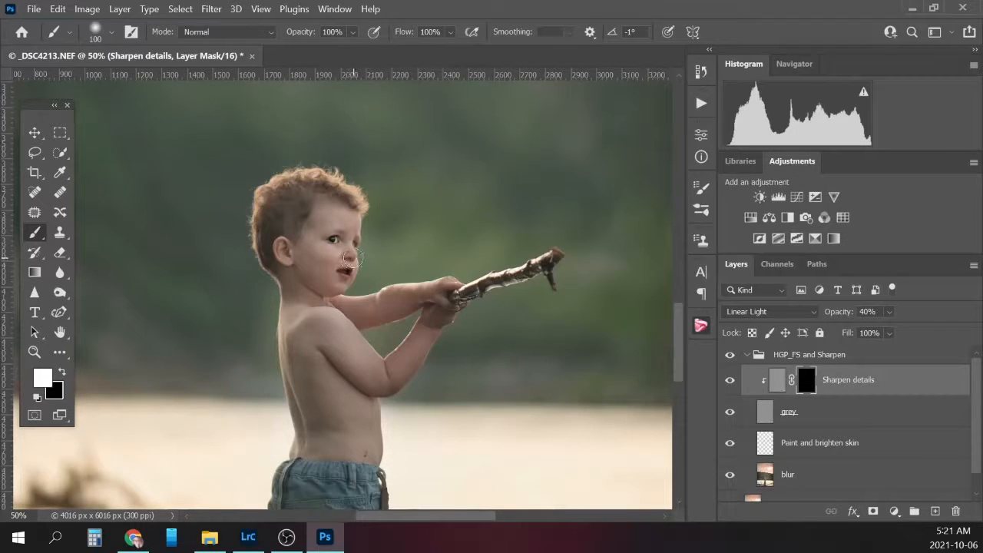
- Collapse the HGP_FS and Sharpen group and toggle its visibility to compare the skin before and after
left_click(756, 355)
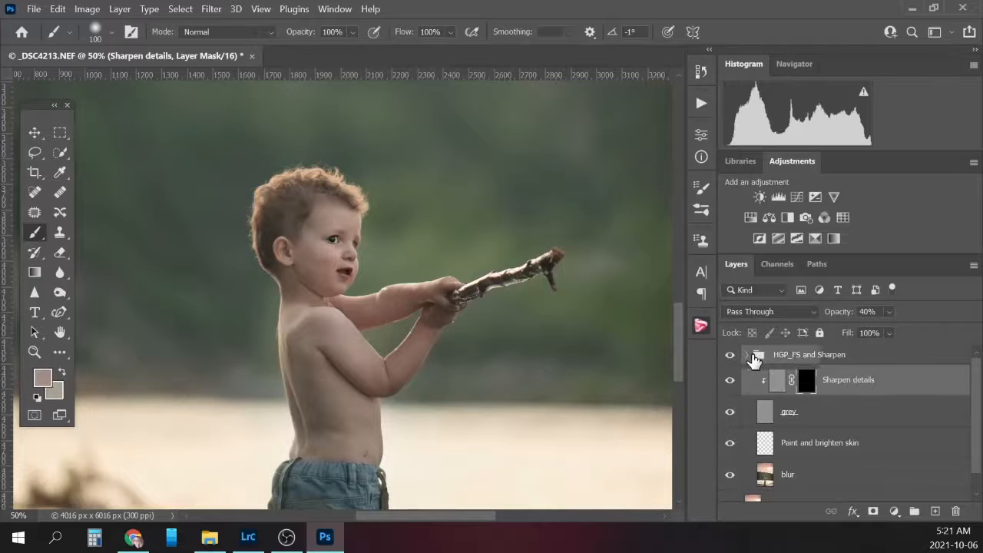
left_click(746, 354)
left_click(729, 356)
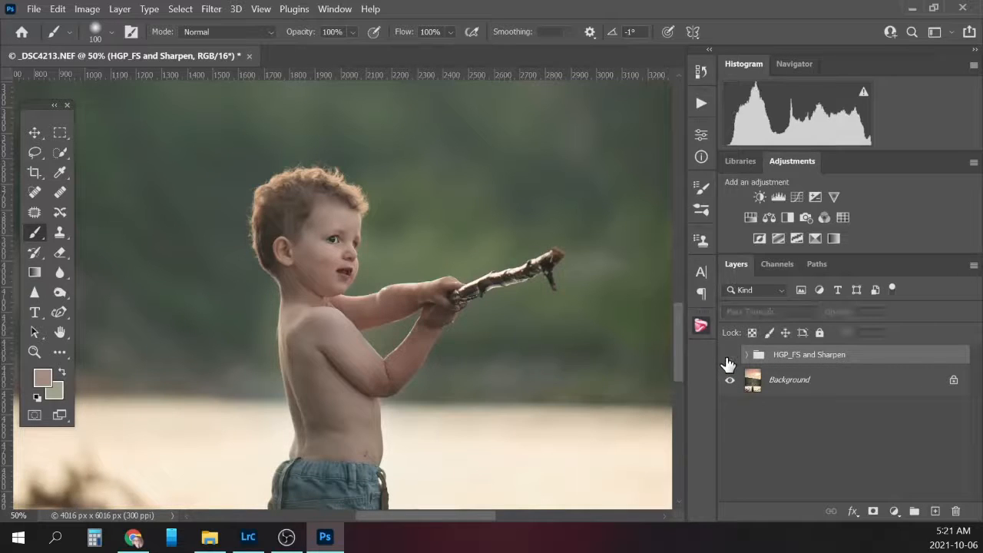
left_click(729, 355)
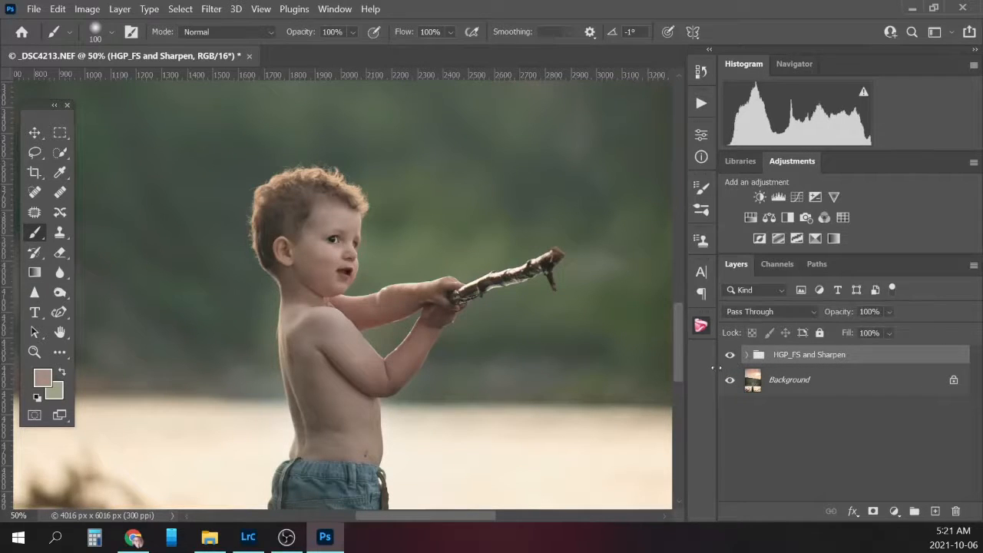
- Flatten the HGP_FS and Sharpen group into the Background
left_click(819, 382)
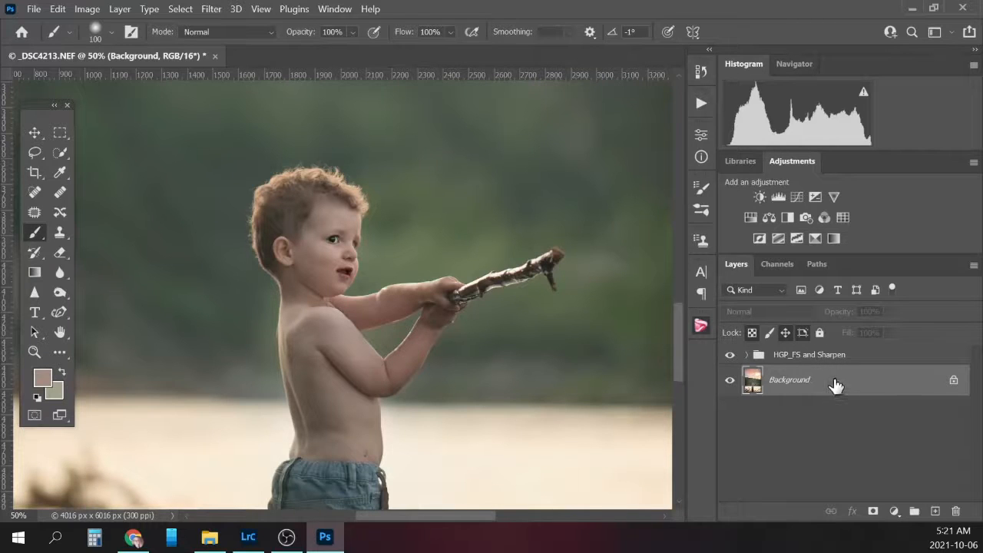
right_click(831, 384)
left_click(887, 329)
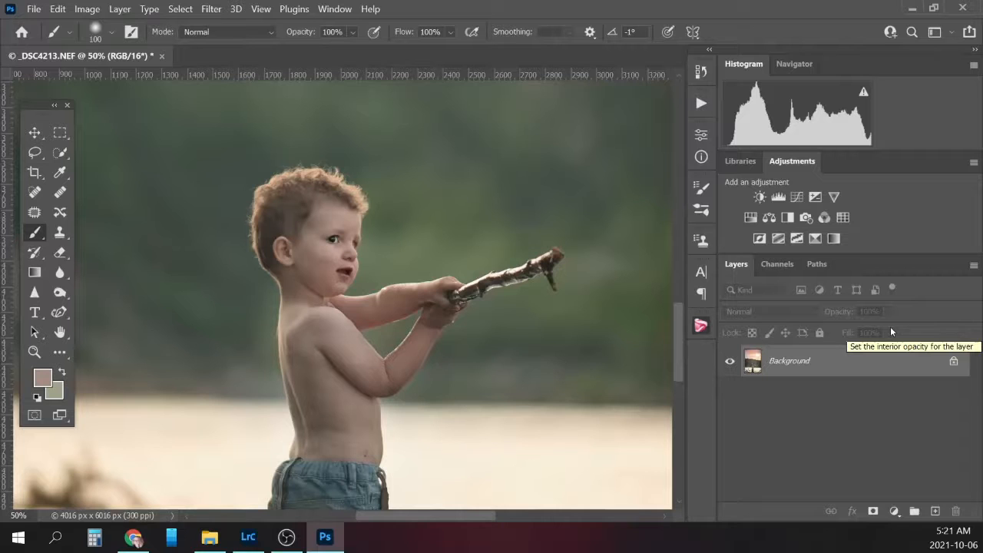
- Run the Light Creamy Skin Foundation action on the flattened image and dismiss its message
key("ctrl+minus")
key("ctrl+minus")
key("ctrl+minus")
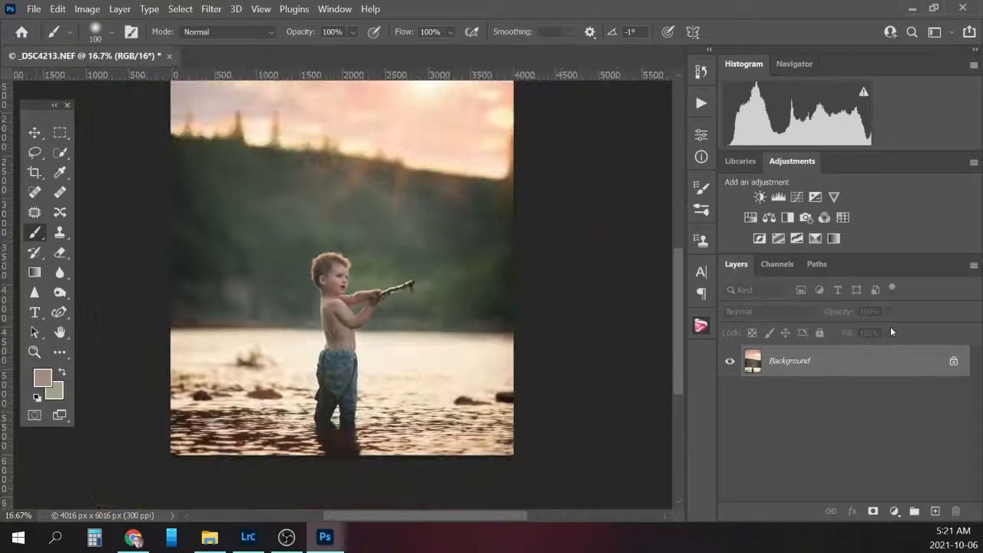
left_click(702, 103)
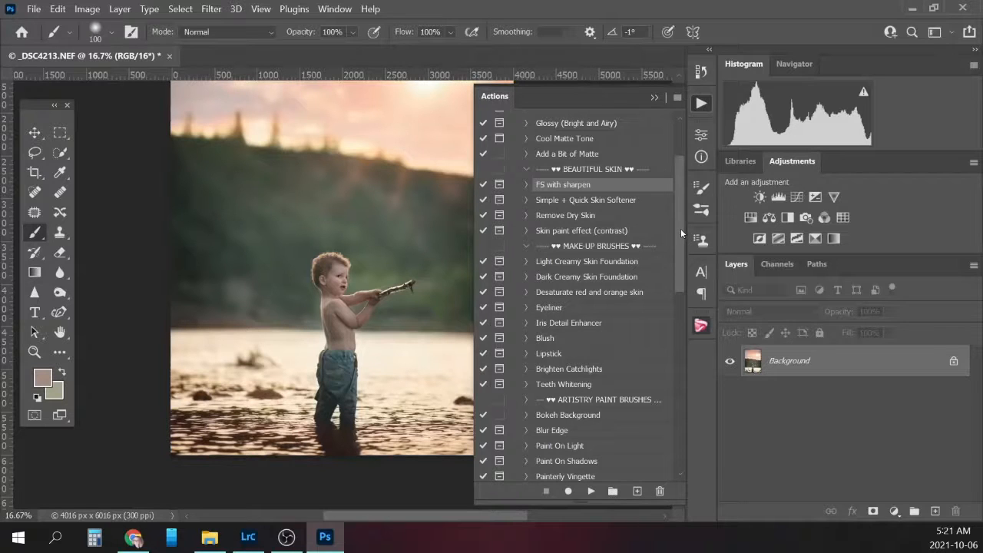
scroll(680, 228, "down", 1)
left_click(597, 243)
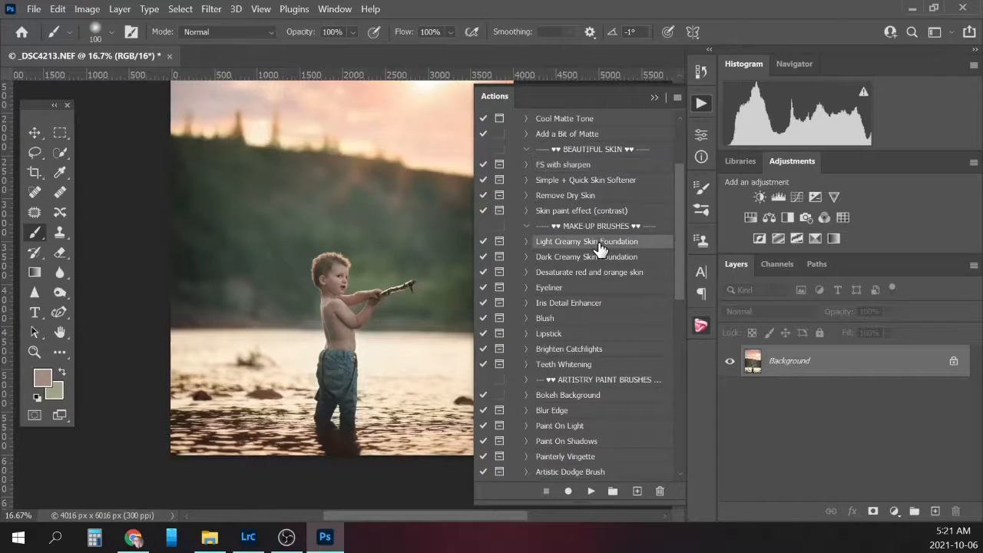
left_click(590, 490)
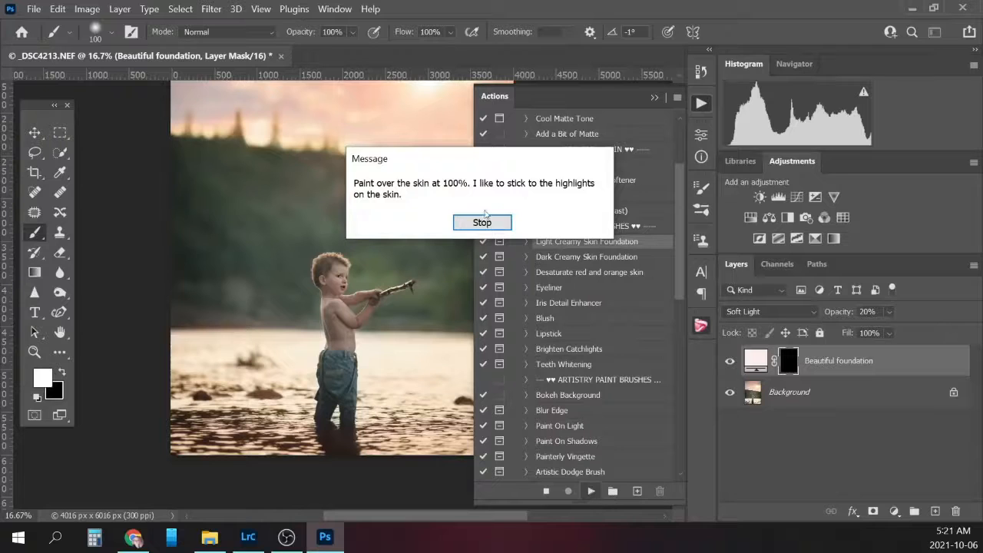
left_click(482, 221)
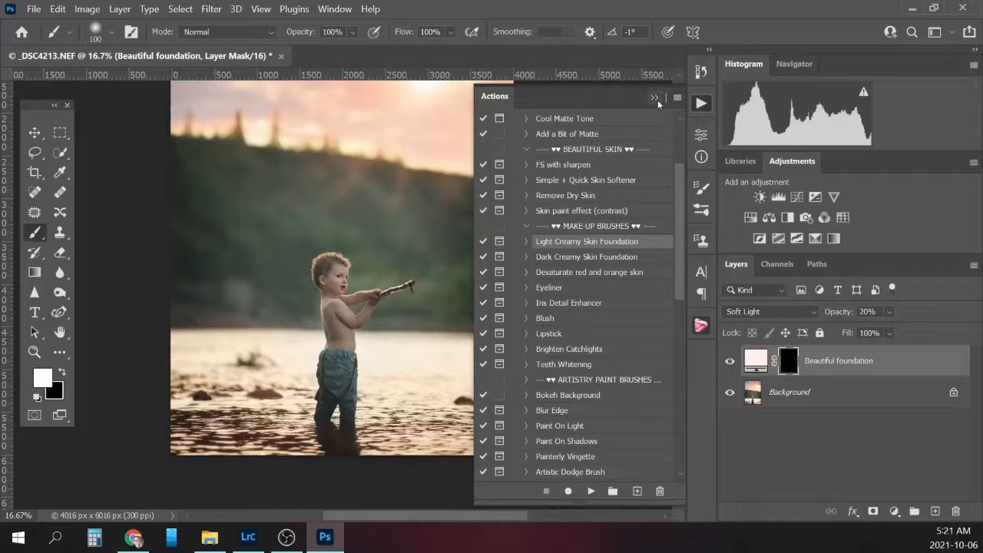
- Paint white over the boy's face and body skin on the Beautiful foundation mask at 100% opacity, varying the brush from 90 to 150 px
left_click(654, 98)
key("ctrl+plus")
key("ctrl+plus")
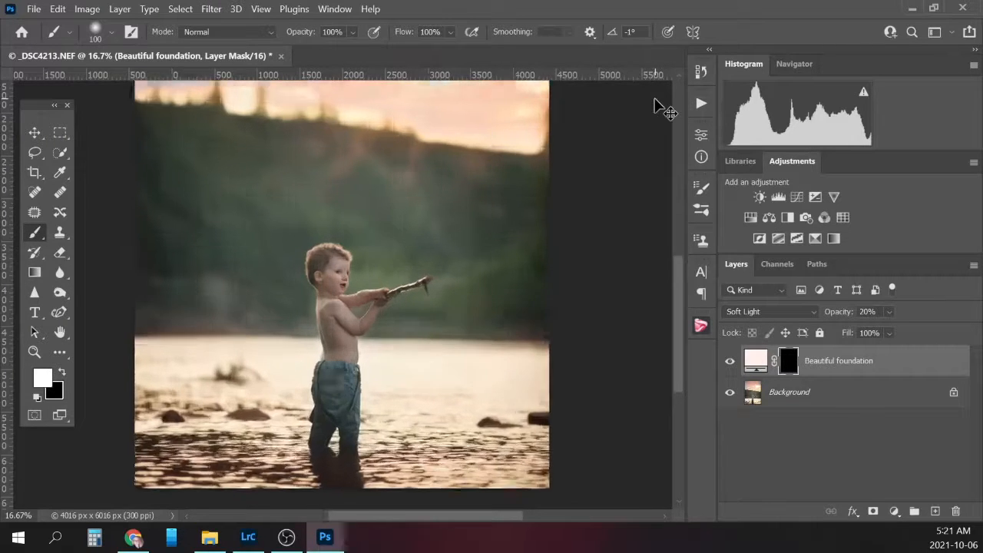
key("bracketleft")
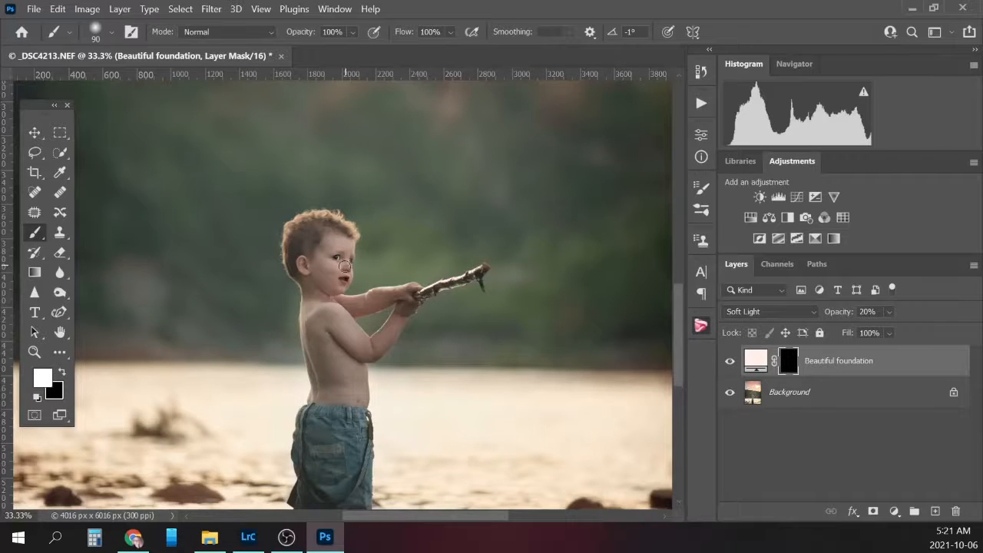
key("bracketright")
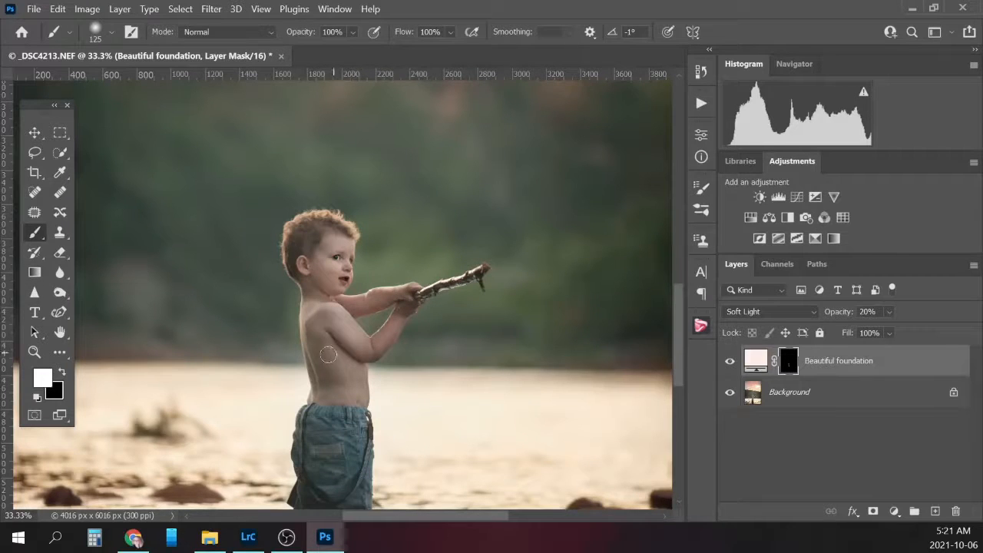
key("bracketright")
- Flatten the Beautiful foundation layer into the Background
left_click(823, 391)
right_click(825, 392)
left_click(856, 336)
- Run the Blush action from the make-up brushes and accept its messages to add the Rose Blush group
left_click(703, 103)
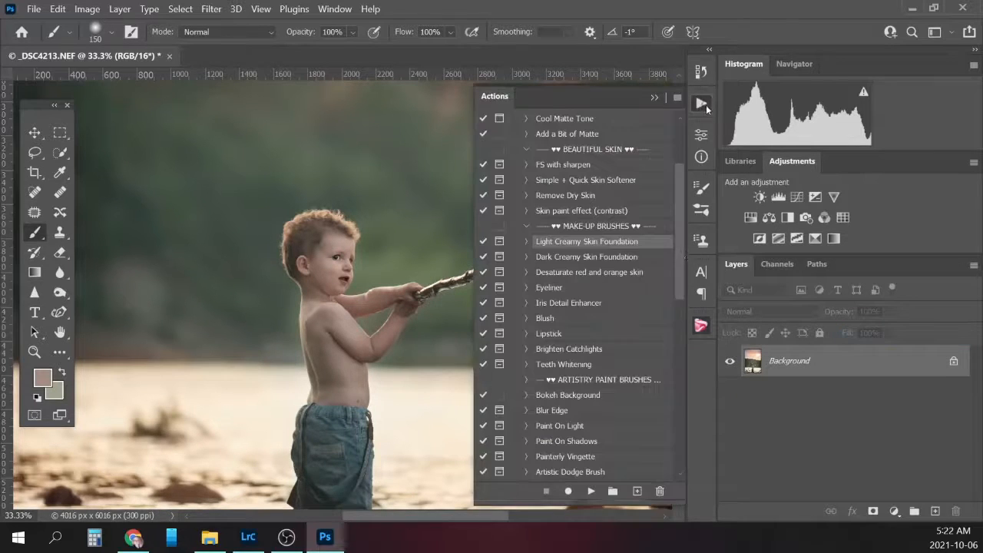
left_click(559, 318)
left_click(591, 491)
left_click(453, 222)
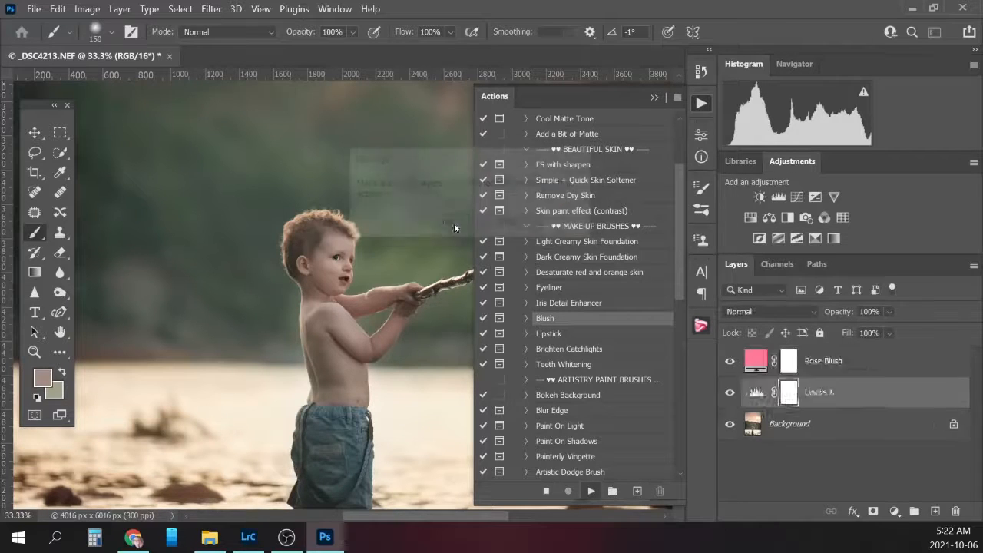
left_click(437, 222)
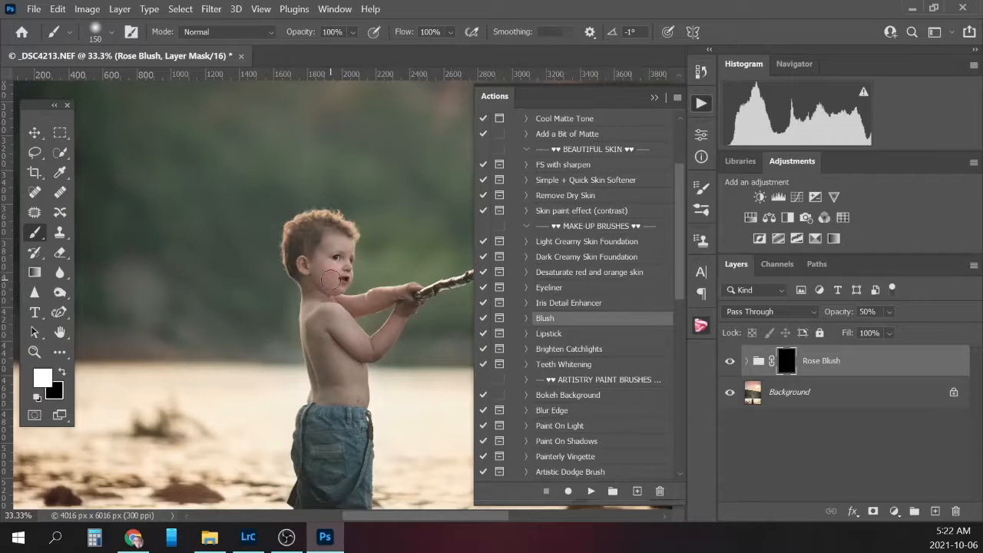
- Adjust the Rose Blush group's opacity and flatten the group into the Background
left_click(866, 311)
left_click(889, 312)
left_click(802, 396)
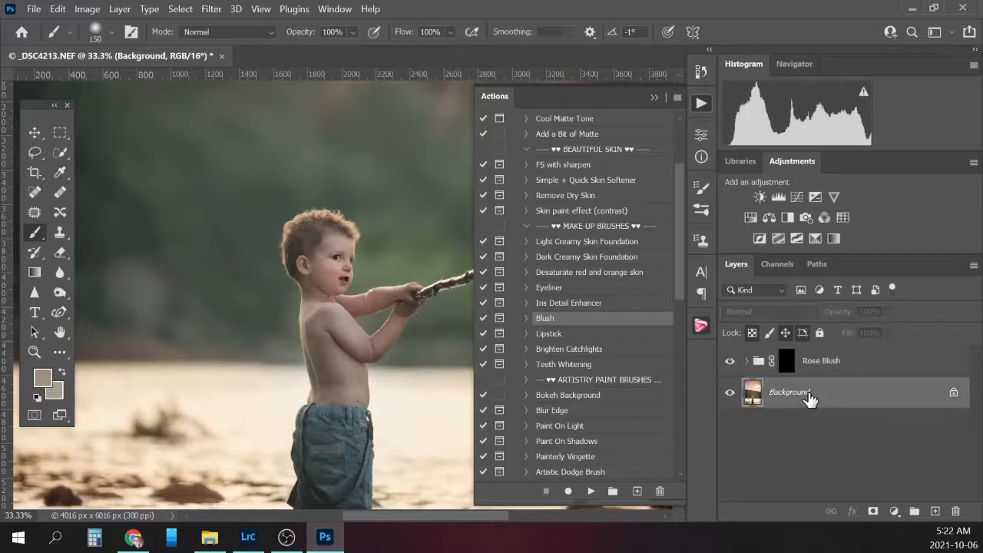
right_click(802, 395)
left_click(874, 339)
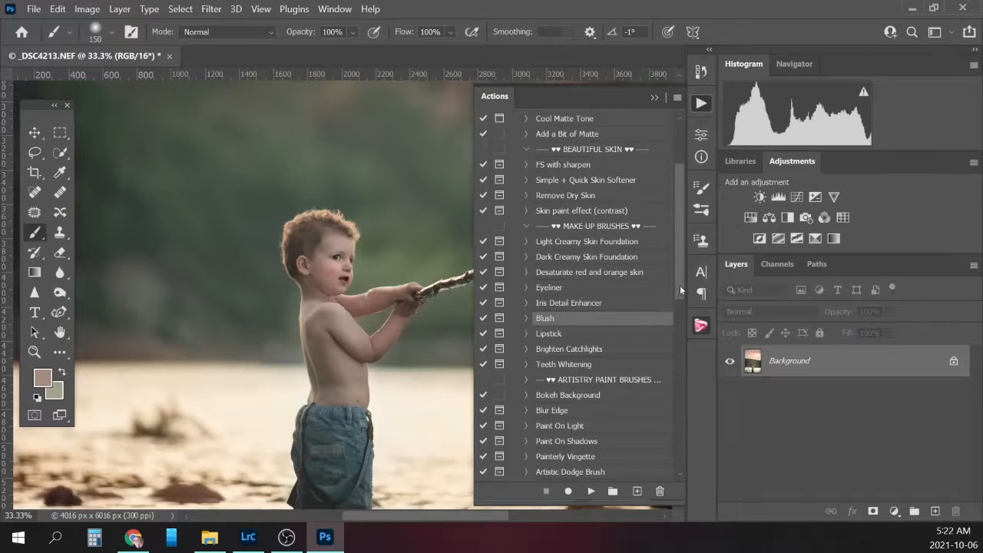
- Start the Blur Edge action and stop it at its message so a selection can be made
left_click_drag(680, 288, 676, 305)
left_click(567, 359)
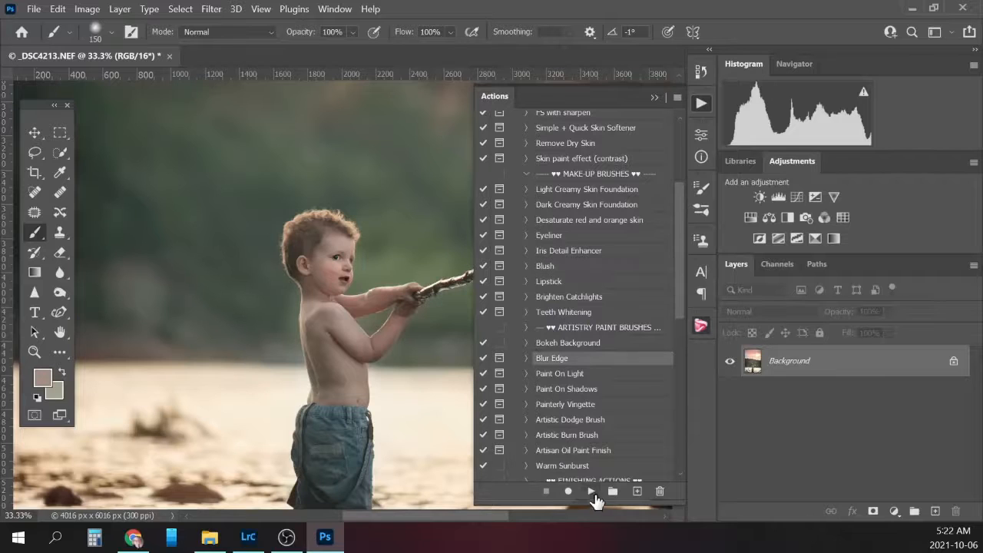
left_click(590, 491)
left_click(492, 224)
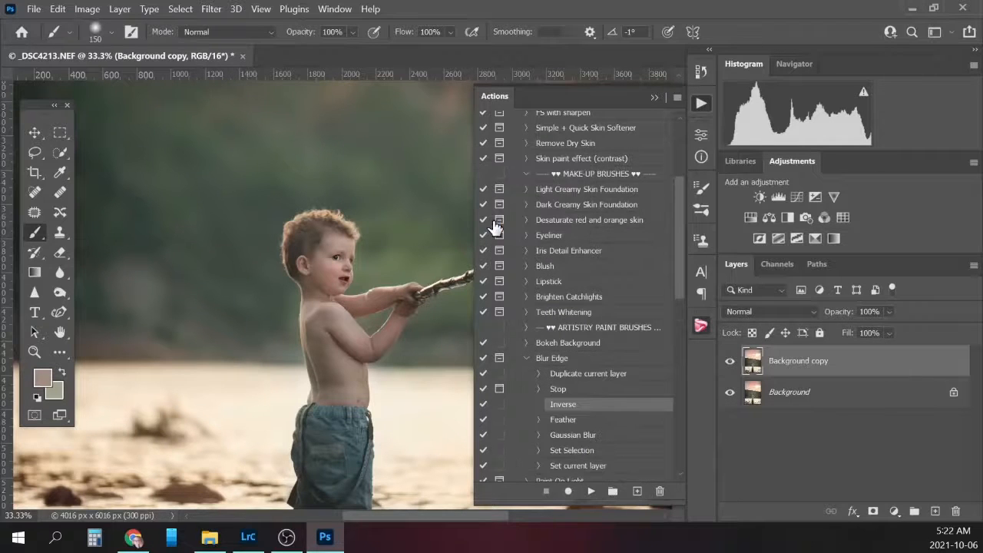
- Draw a rectangular marquee selection just inside the edges of the whole photo on the Background copy layer
left_click(654, 97)
left_click(60, 135)
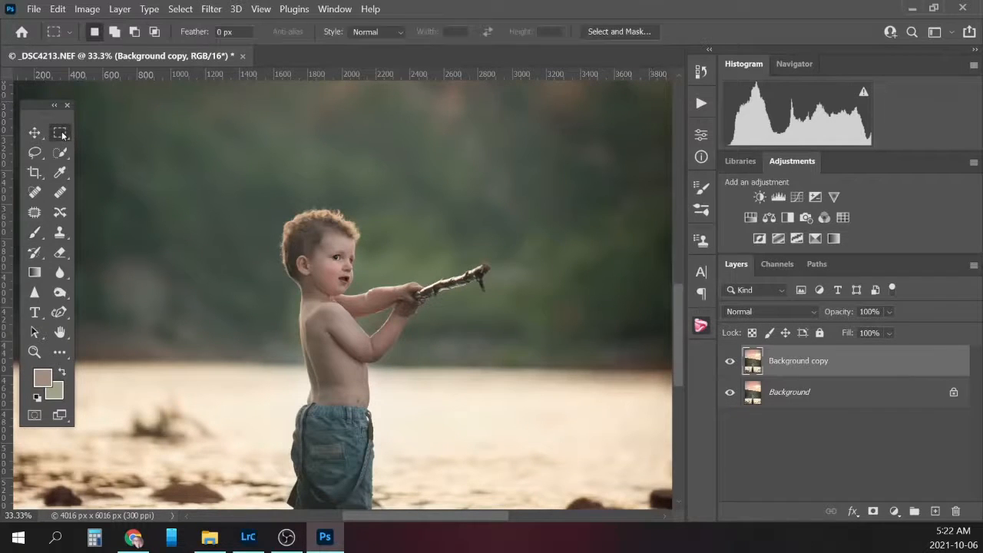
key("ctrl+minus")
key("ctrl+minus")
key("ctrl+minus")
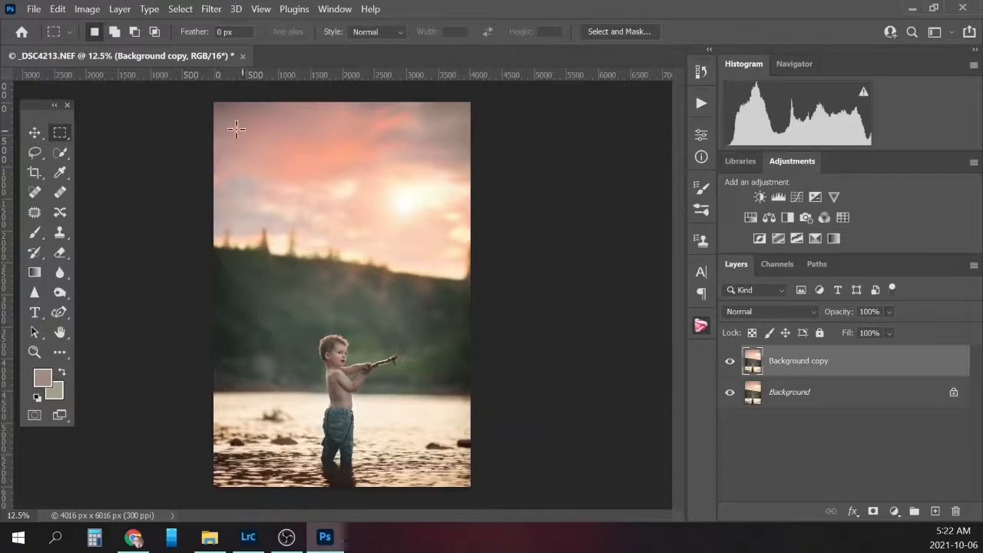
left_click_drag(224, 115, 459, 476)
- Resume the Blur Edge action from its Inverse step and flatten the blurred-edge layer into the Background
left_click(701, 102)
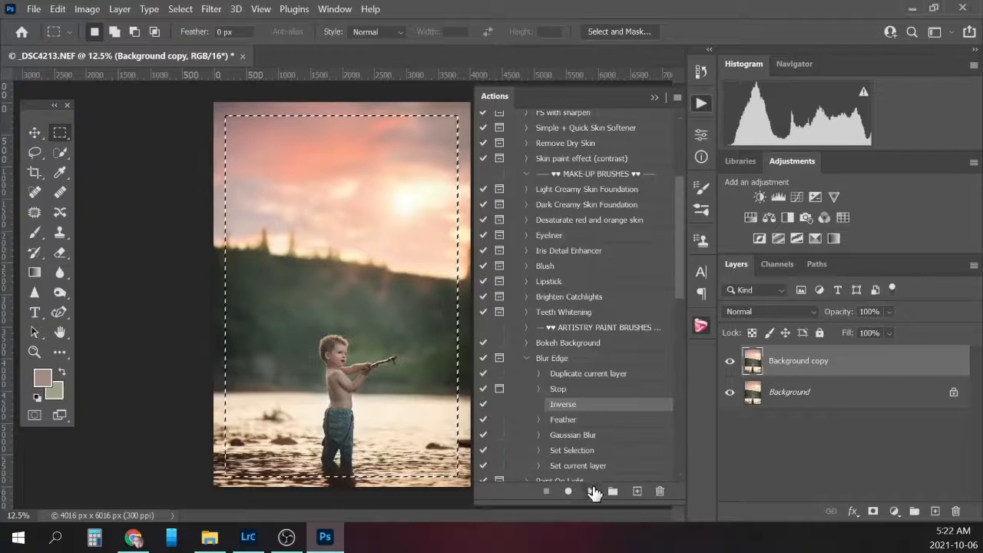
left_click(591, 490)
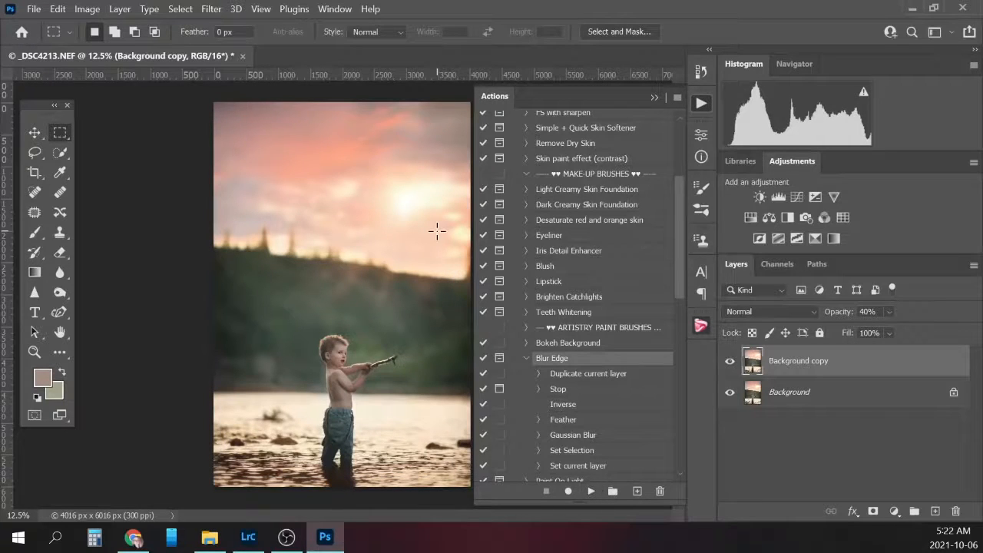
left_click(846, 399)
right_click(842, 394)
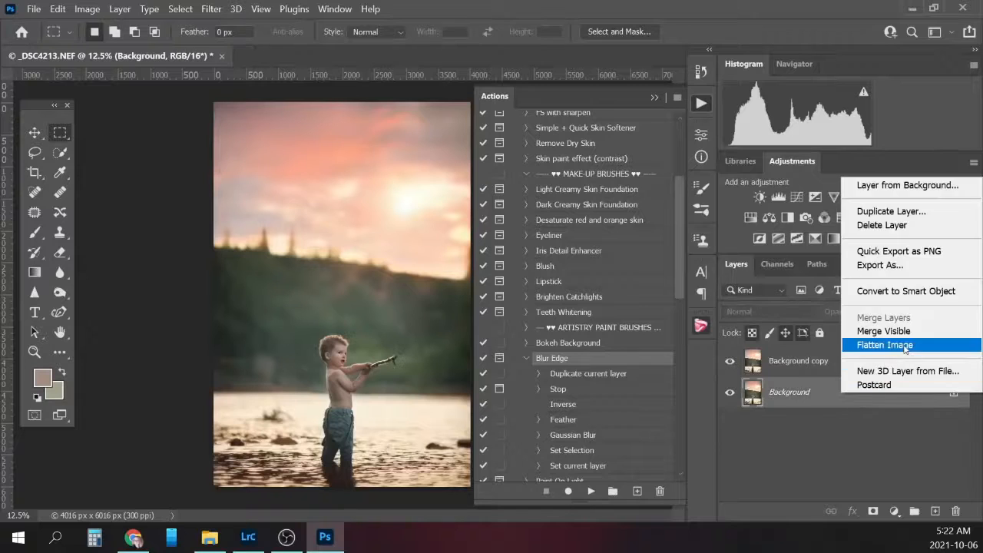
left_click(884, 344)
left_click(526, 357)
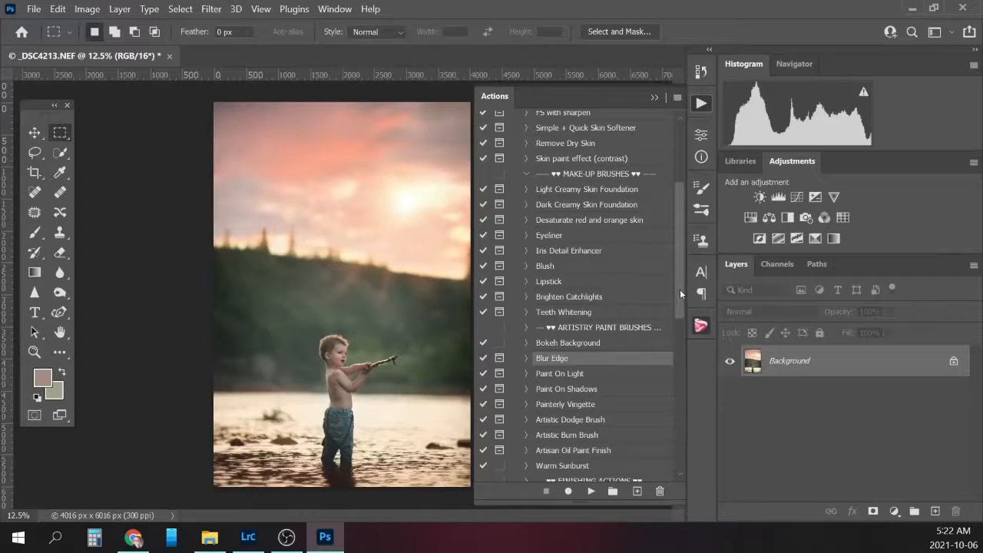
- Run the Deep Summer Warmth action from the Golden Princess Formula set and reduce its layer's opacity to 15%
left_click_drag(679, 289, 678, 312)
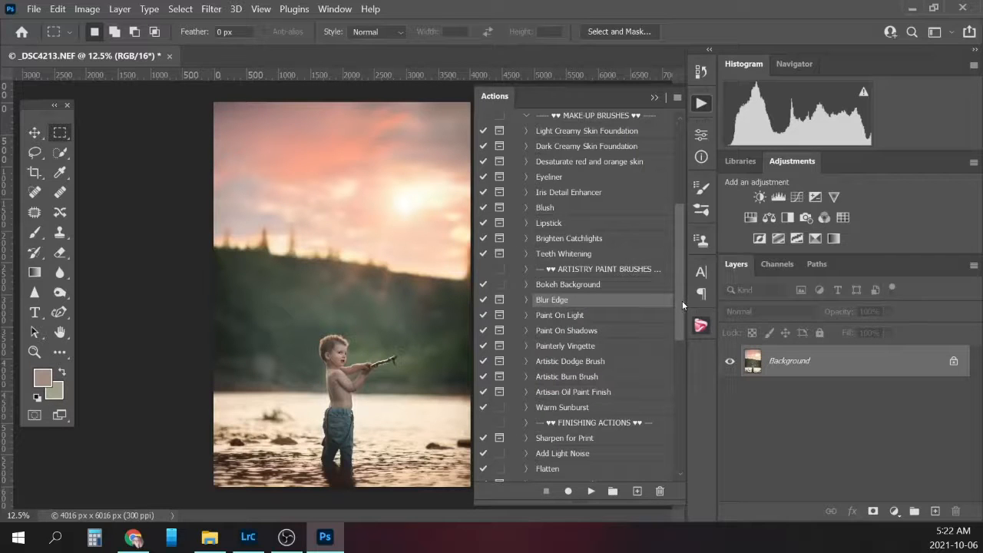
mouse_move(678, 299)
left_mouse_down()
mouse_move(677, 376)
mouse_move(680, 359)
left_mouse_up()
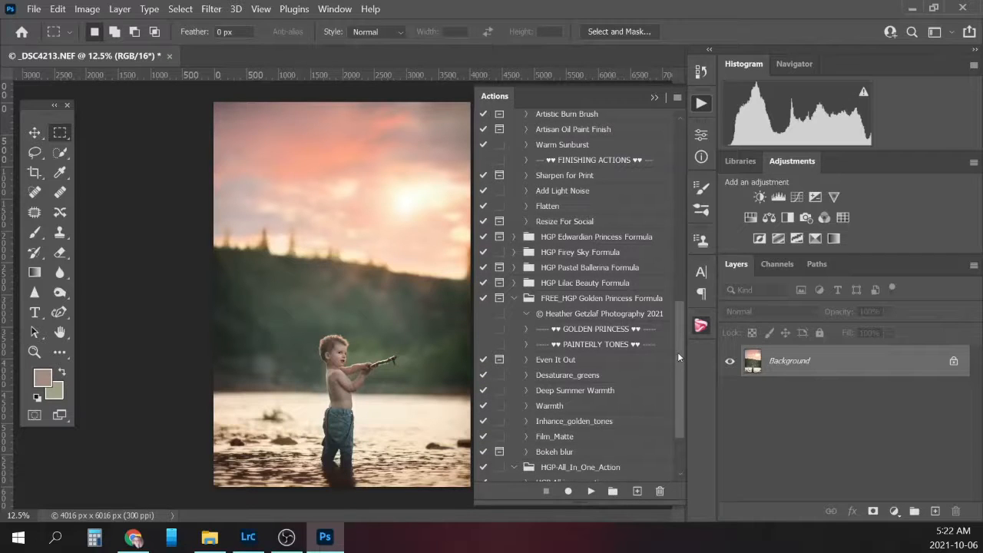
left_click(587, 393)
left_click(590, 491)
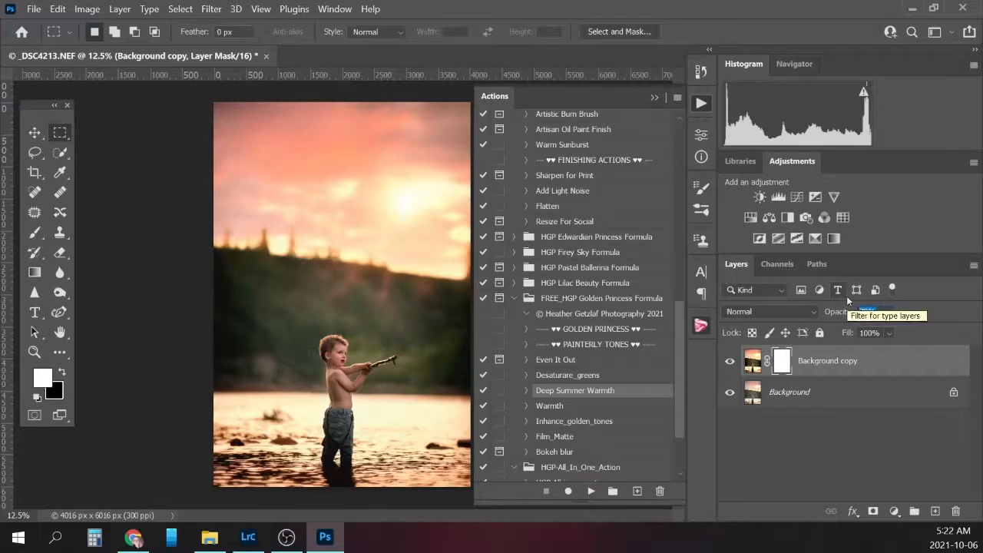
type("15")
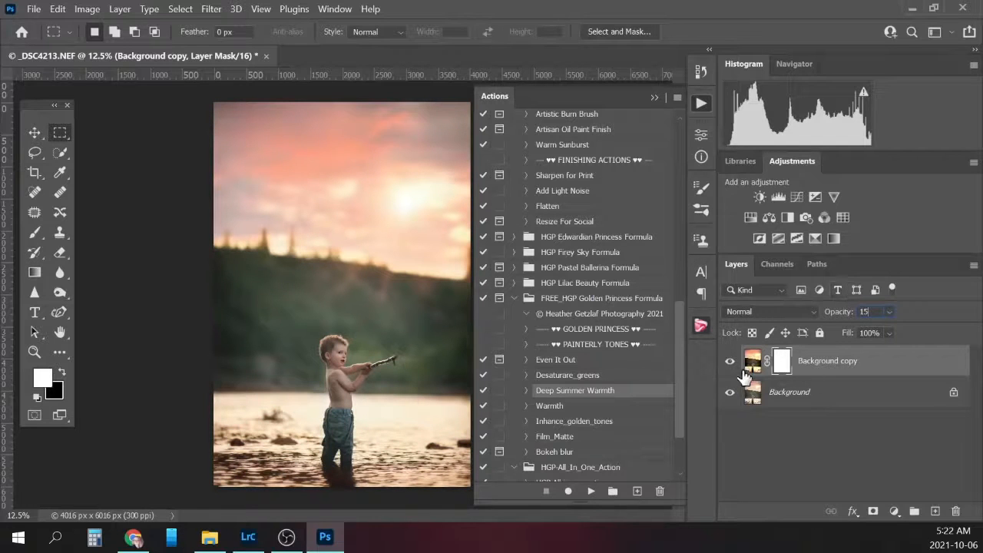
- Toggle the warmth layer's visibility to compare before and after, and flatten it into the Background
left_click(730, 361)
left_click(730, 367)
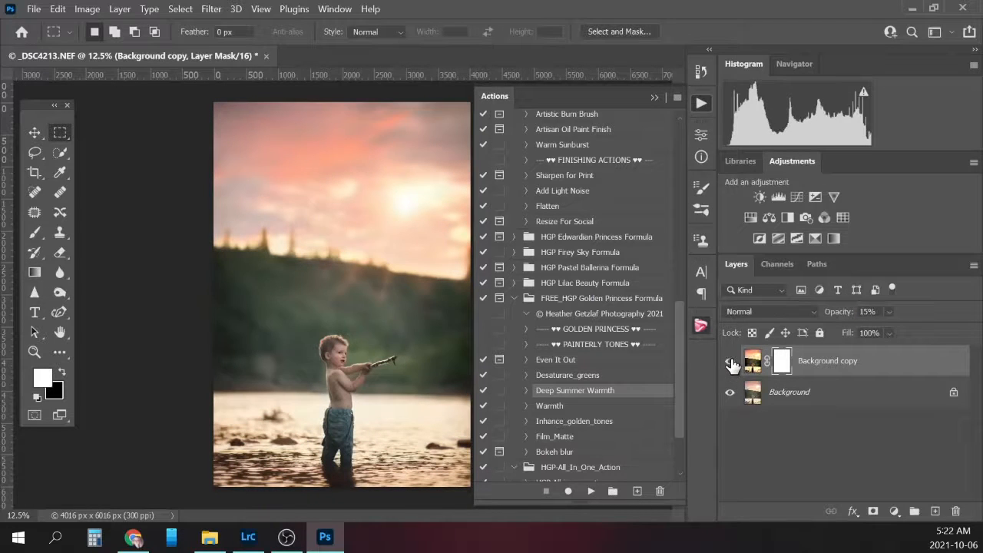
left_click(835, 395)
right_click(833, 396)
left_click(885, 344)
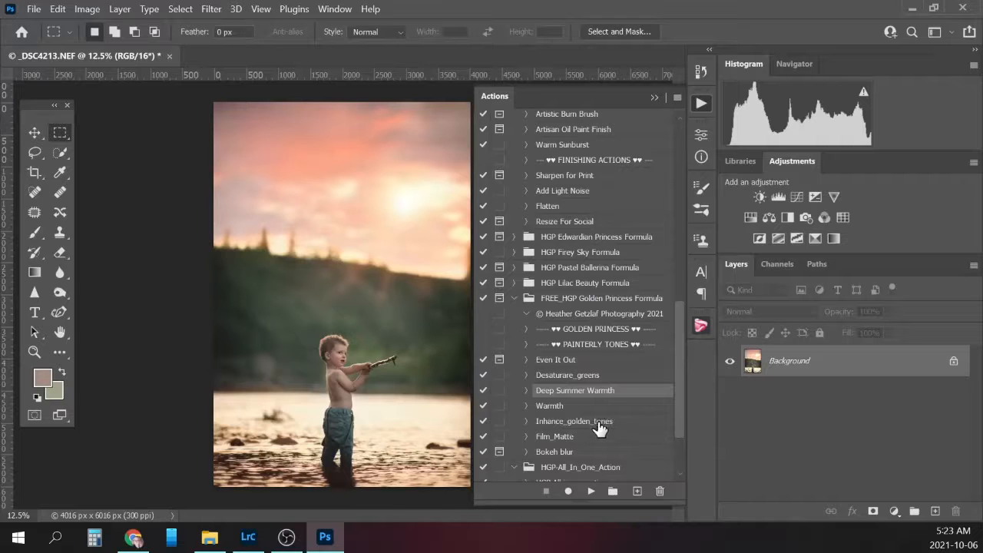
- Run the Artistic Dodge Brush action and continue through its messages to add the Overlay dodge layer
left_click_drag(677, 374, 675, 295)
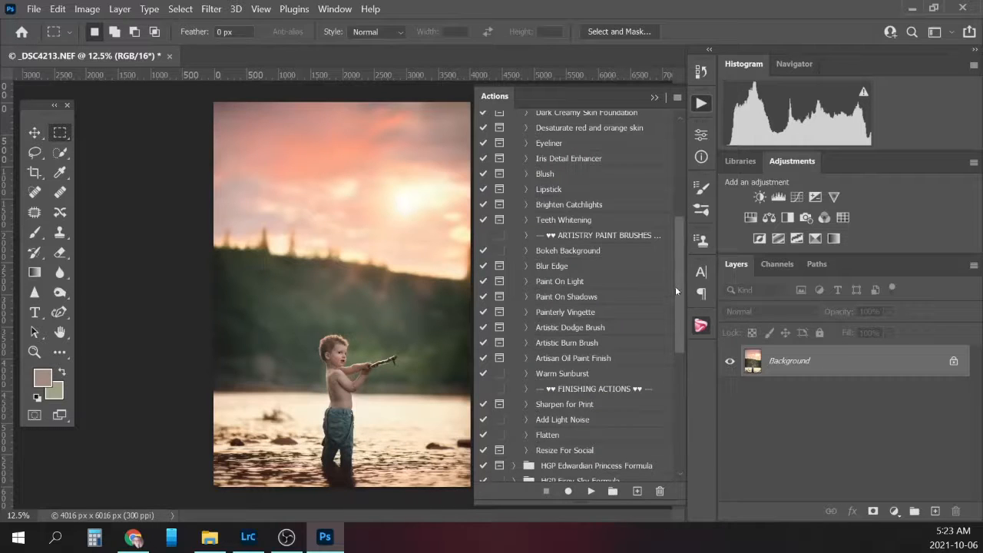
left_click_drag(679, 294, 680, 305)
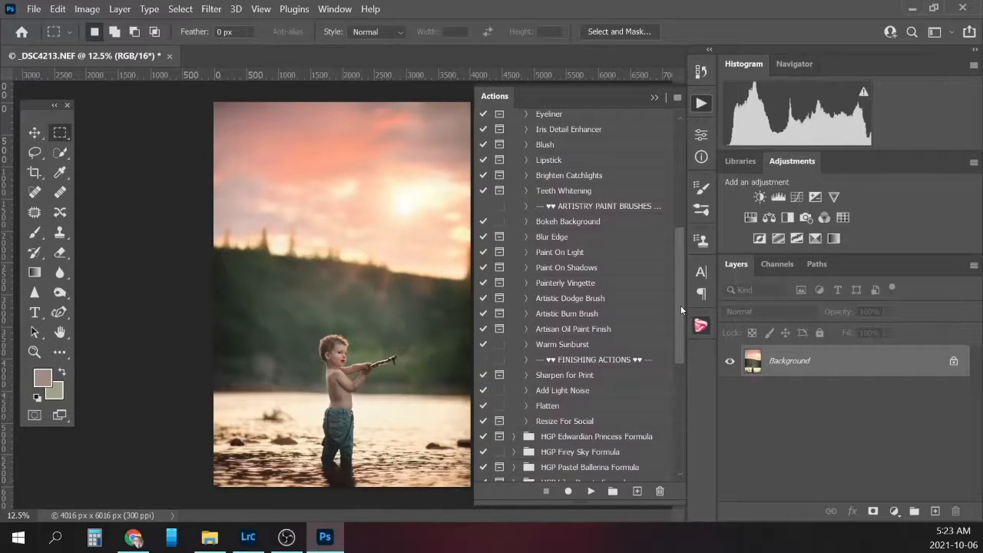
left_click(586, 299)
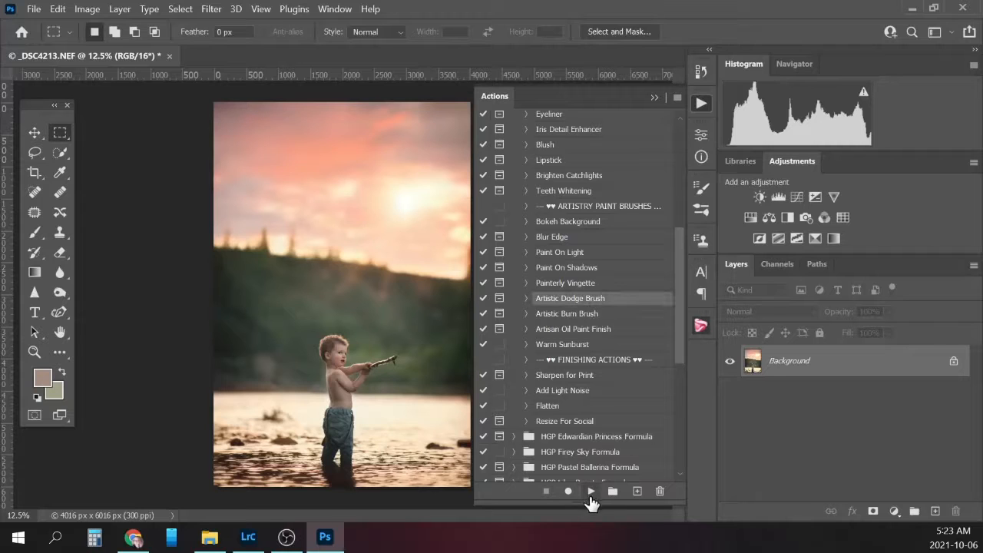
left_click(591, 493)
left_click(443, 223)
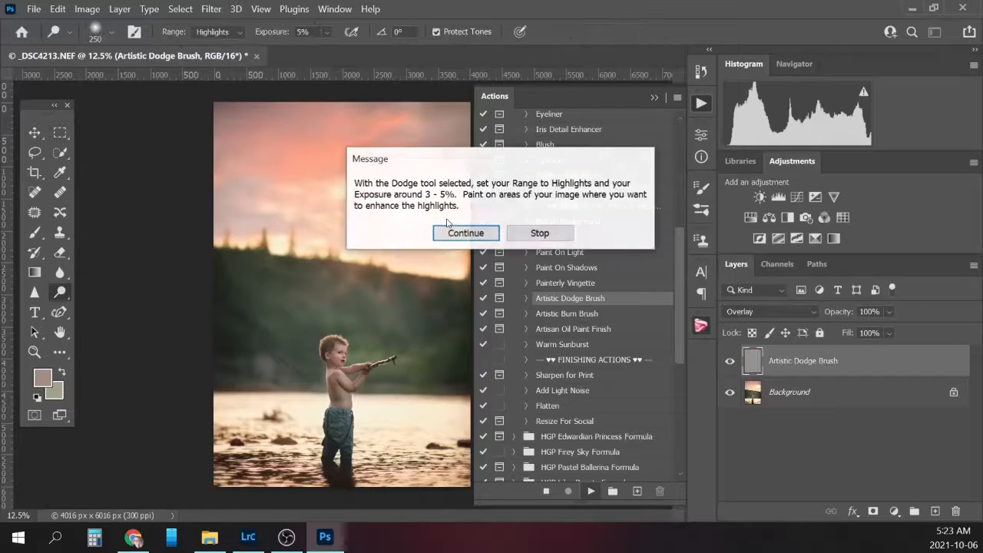
left_click(482, 235)
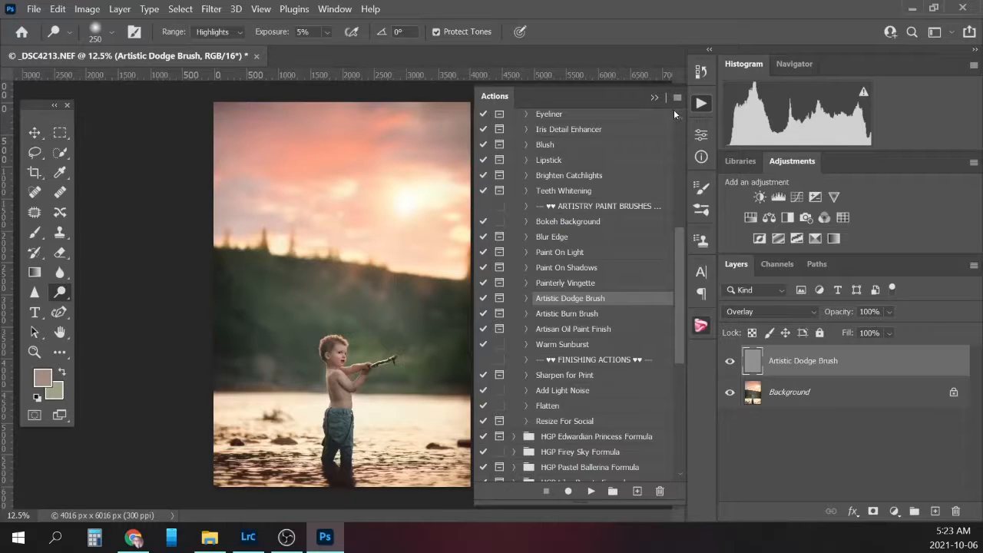
- Dodge the broad highlights on the Artistic Dodge Brush layer with a 200 px brush at 5% exposure
left_click(655, 97)
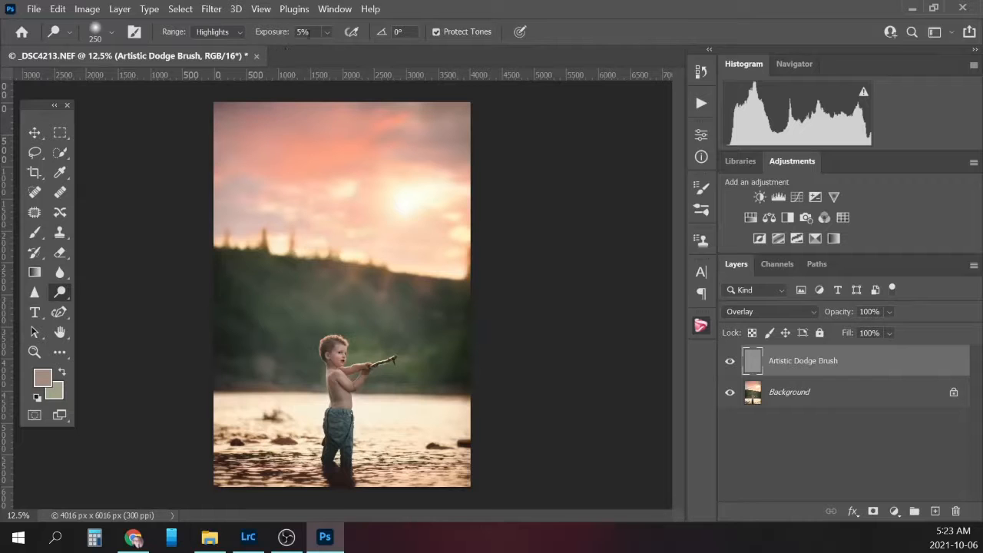
key("ctrl+plus")
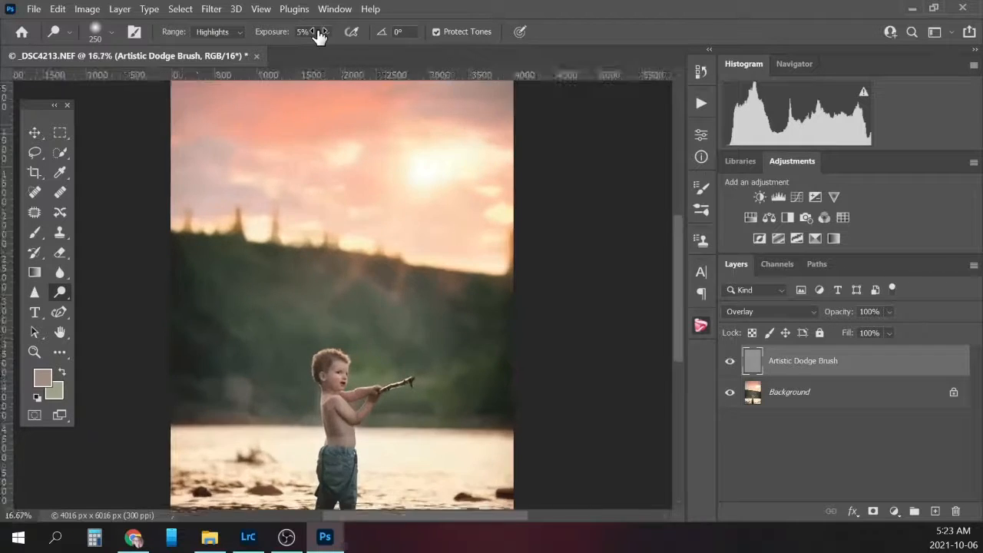
key("ctrl+plus")
left_click_drag(678, 278, 675, 256)
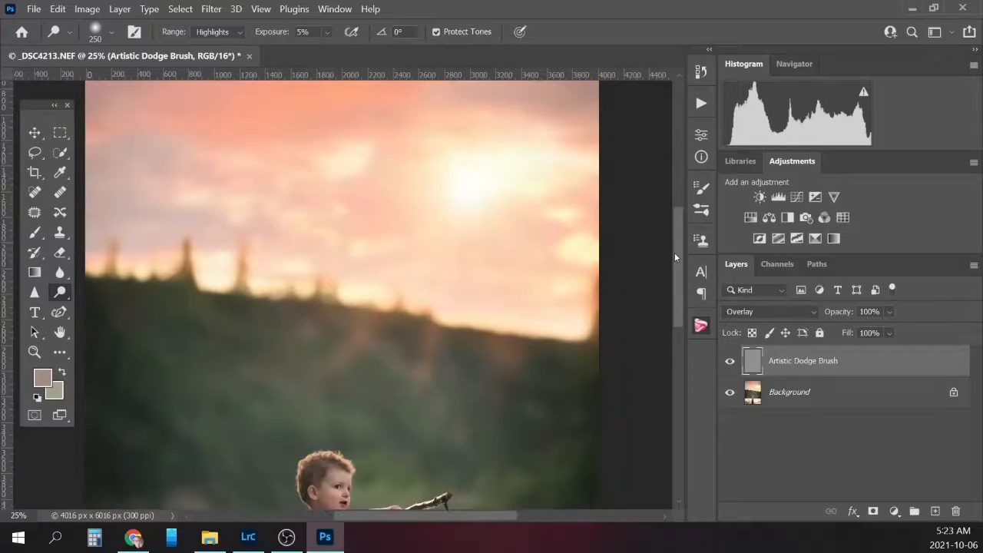
key("ctrl+plus")
key("ctrl+minus")
key("ctrl+minus")
key("ctrl+minus")
key("ctrl+minus")
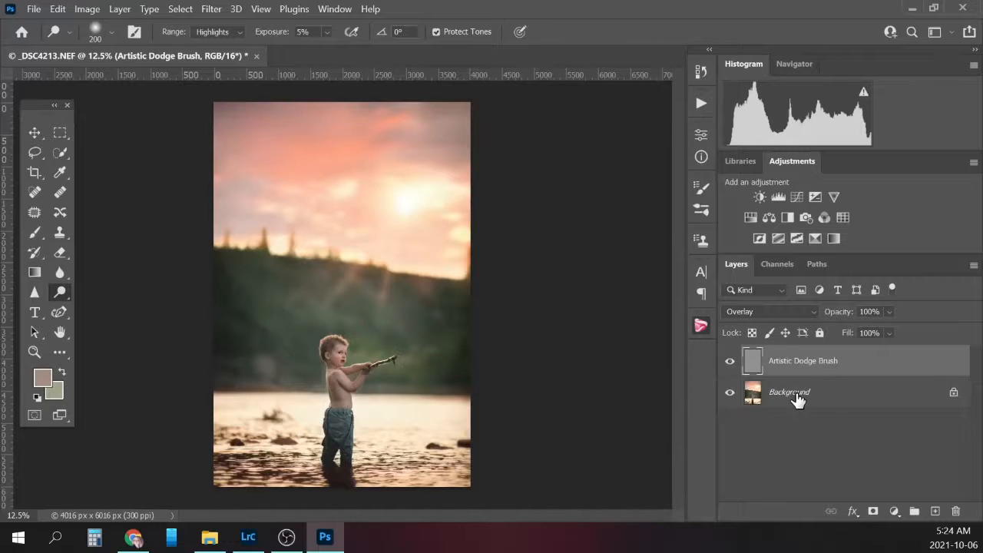
- Reduce the Dodge brush to 80 px and brighten the finer highlights on the Artistic Dodge Brush layer
key("ctrl+plus")
key("ctrl+plus")
key("ctrl+plus")
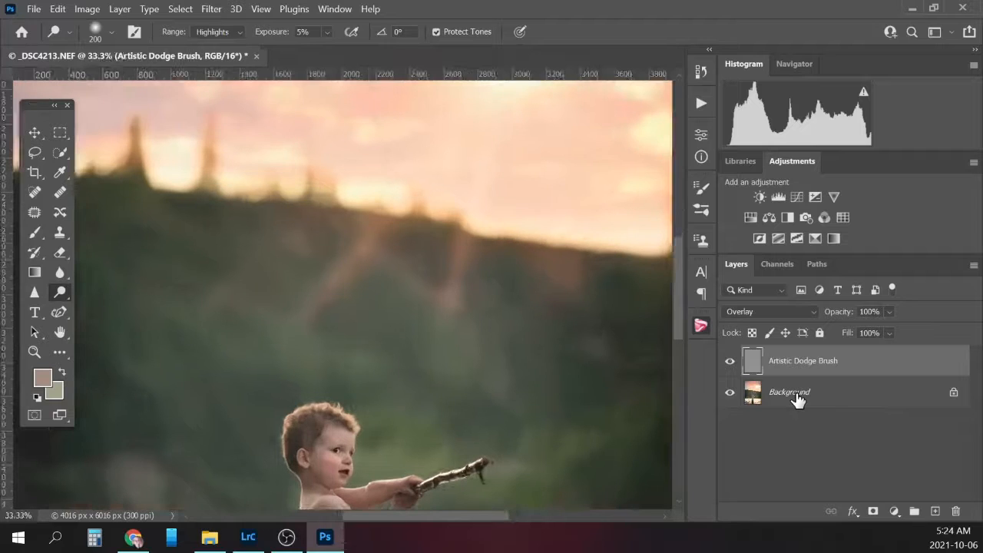
key("bracketleft")
key("bracketleft")
key("bracketleft")
key("bracketleft")
key("bracketleft")
key("bracketleft")
key("bracketleft")
key("bracketleft")
key("bracketleft")
key("bracketleft")
key("bracketleft")
key("bracketleft")
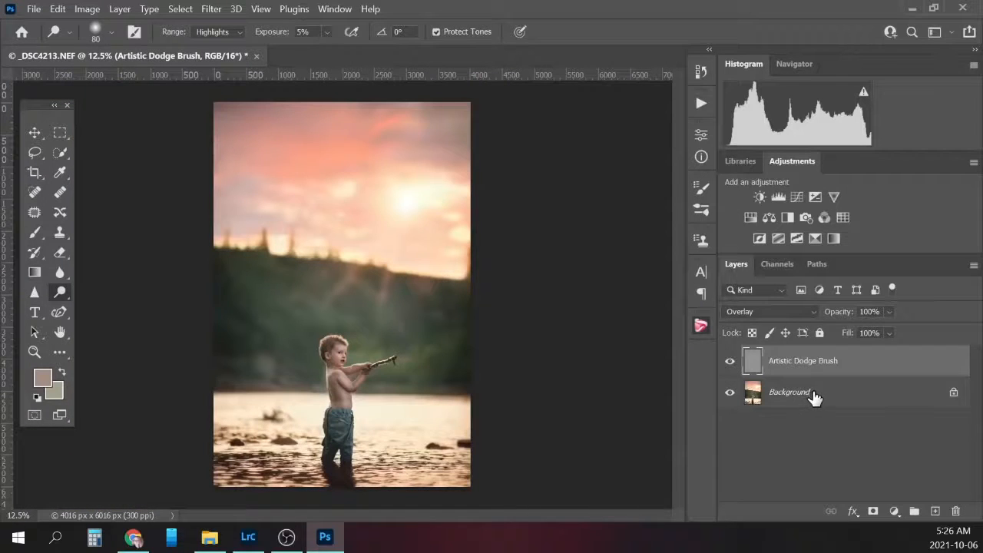
- Flatten the Artistic Dodge Brush layer into the Background
left_click(814, 396)
right_click(830, 398)
left_click(844, 401)
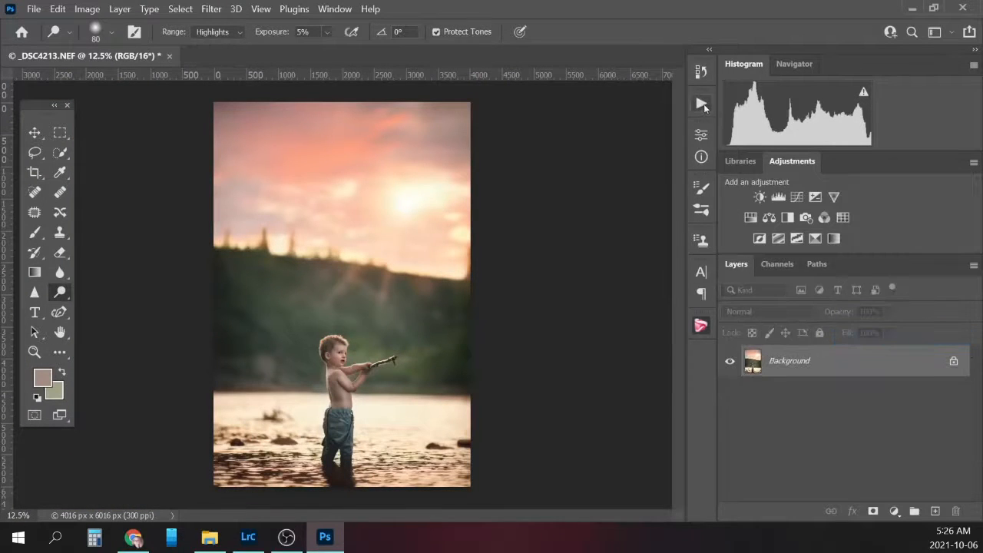
- Run the Artistic Burn Brush action and continue through its messages to add the Overlay burn layer
left_click(701, 103)
left_click(588, 315)
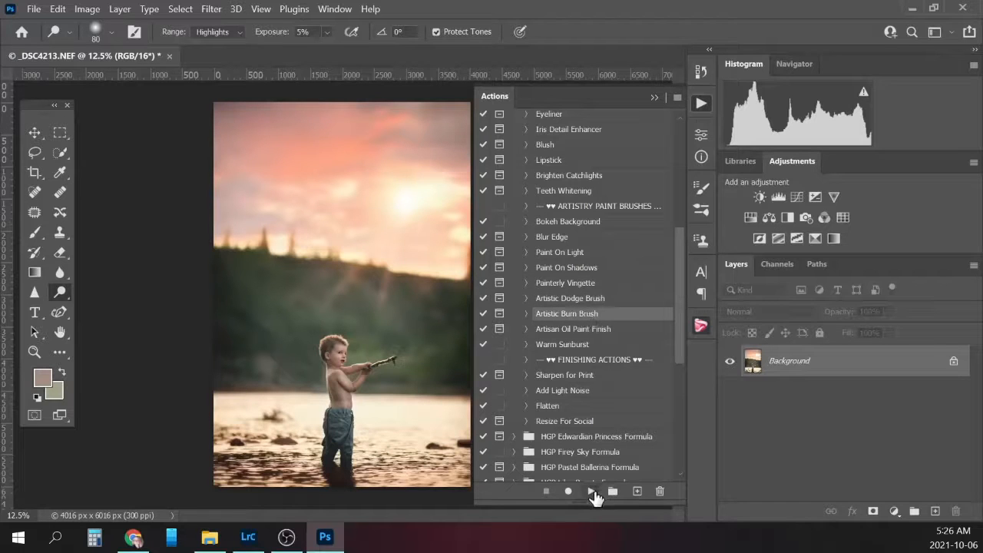
left_click(590, 491)
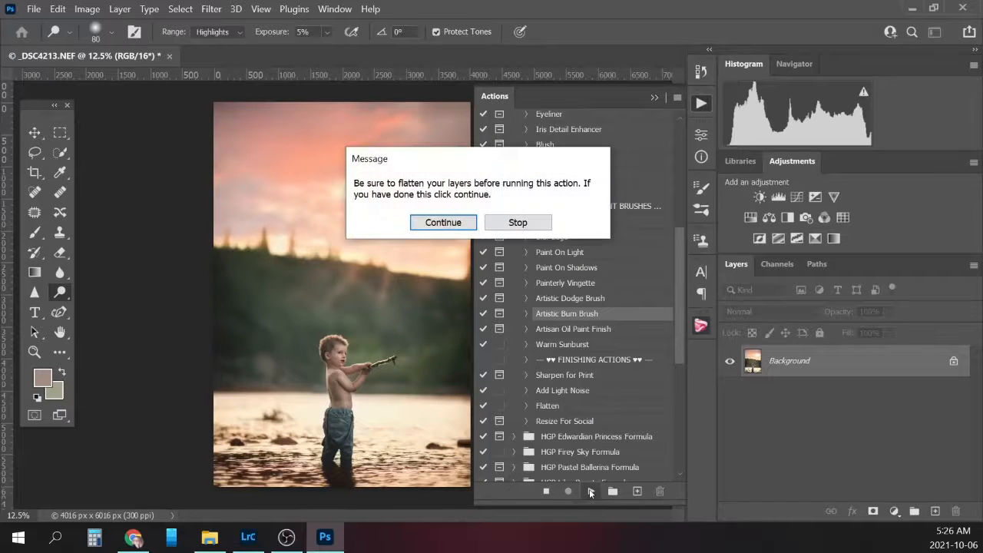
left_click(465, 225)
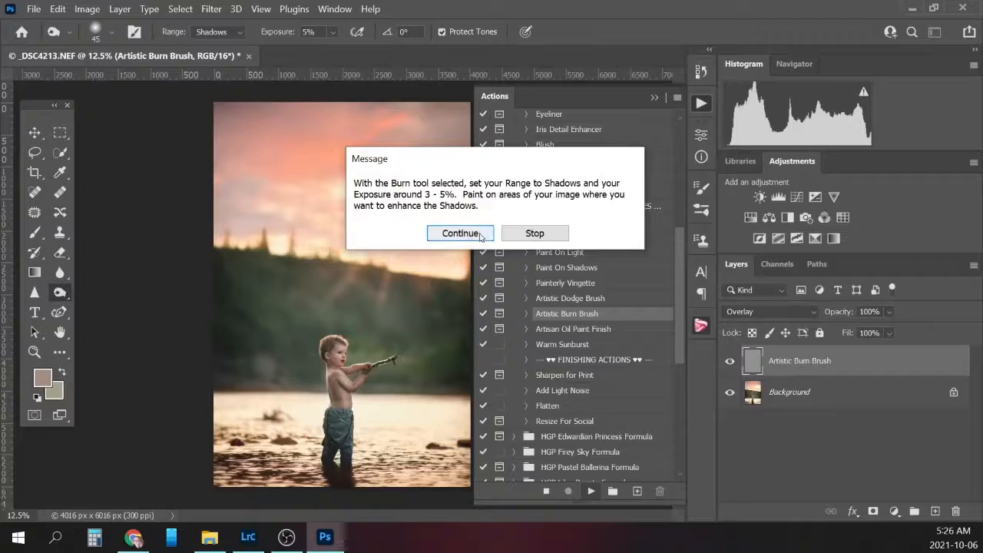
left_click(461, 233)
left_click(654, 98)
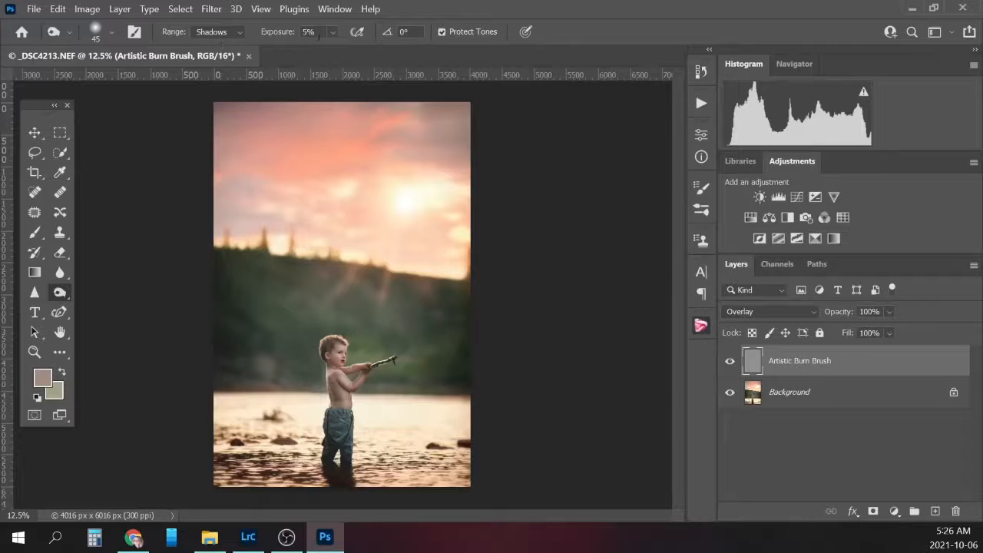
- Burn the shadows on and around the boy with small brushes up to 60 px, using the Shadows range at 5% exposure
key("ctrl+plus")
key("ctrl+plus")
key("ctrl+plus")
key("ctrl+plus")
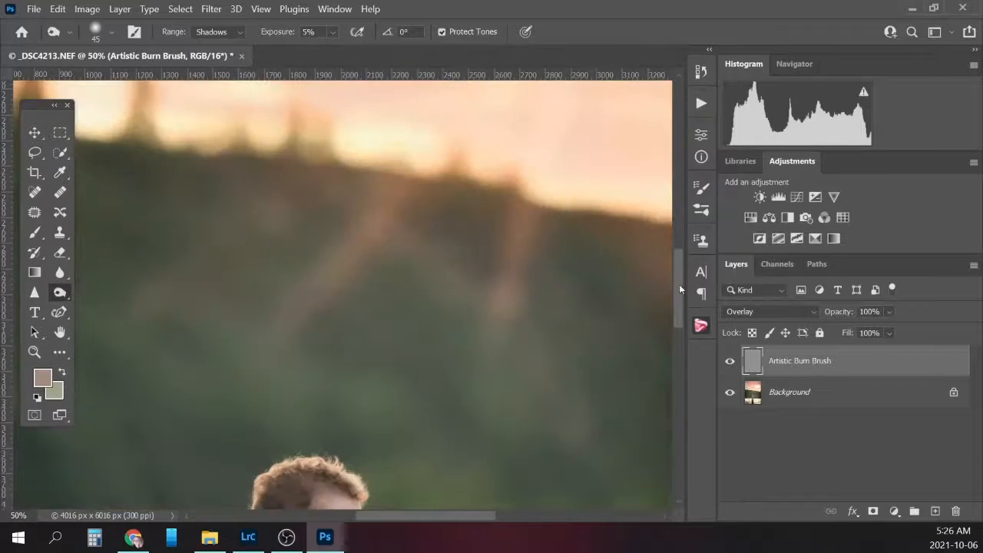
left_click_drag(679, 284, 680, 328)
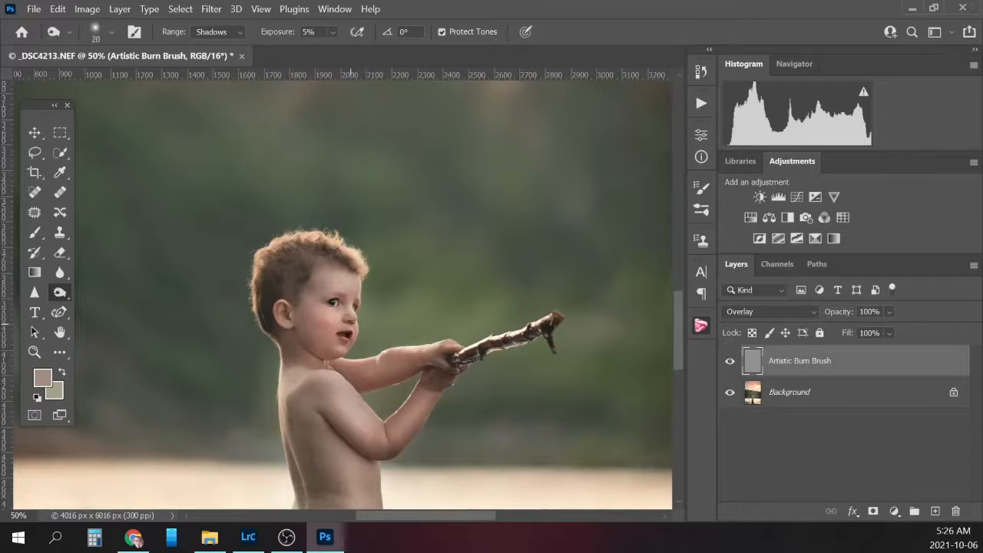
key("bracketright")
key("bracketright")
scroll(330, 453, "down", 5)
- Flatten the Artistic Burn Brush layer into the Background
key("ctrl+minus")
key("ctrl+minus")
key("ctrl+minus")
key("ctrl+minus")
left_click(834, 404)
right_click(835, 401)
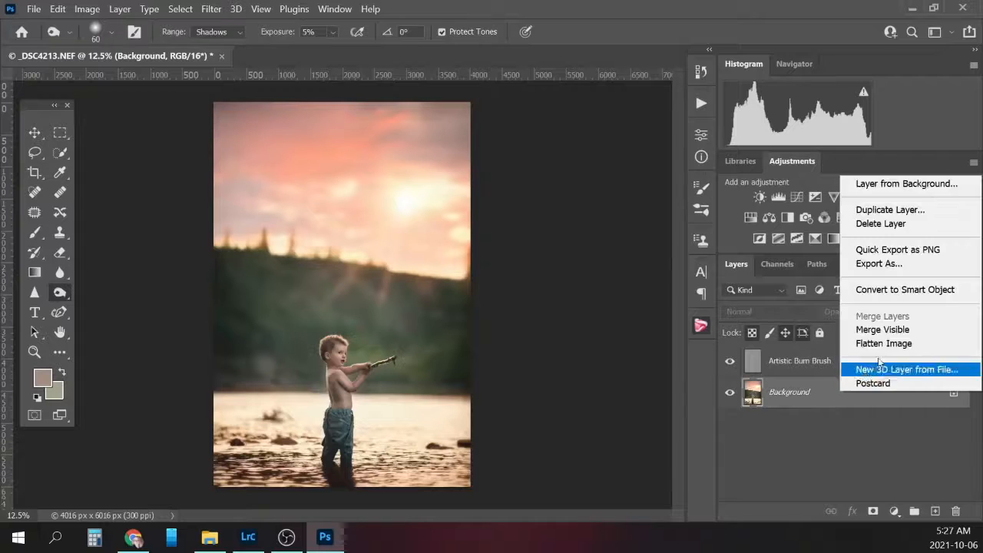
left_click(894, 340)
- Run the Artisan Oil Paint Finish action and continue through its messages to add the paint effect and sharpen detail layers
left_click(700, 102)
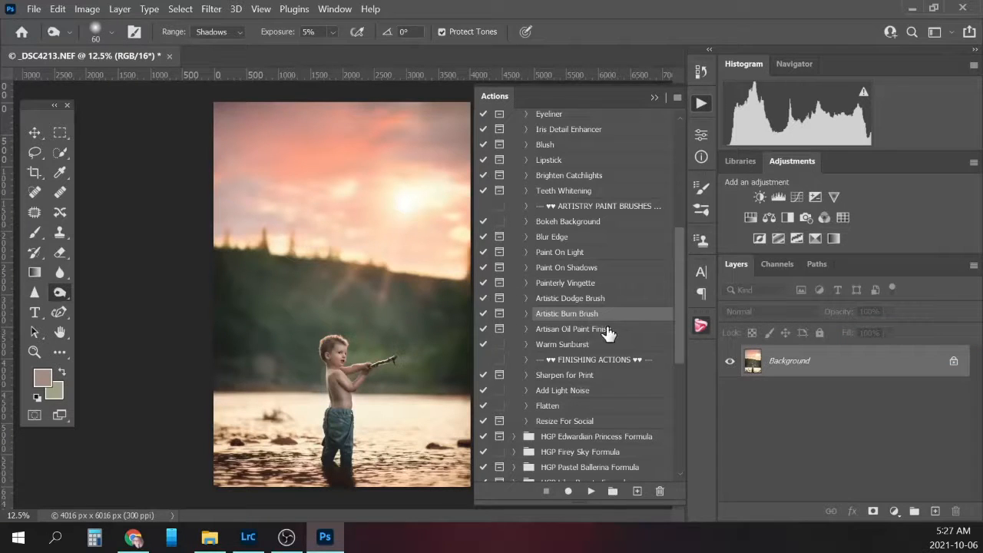
left_click(602, 329)
left_click(592, 491)
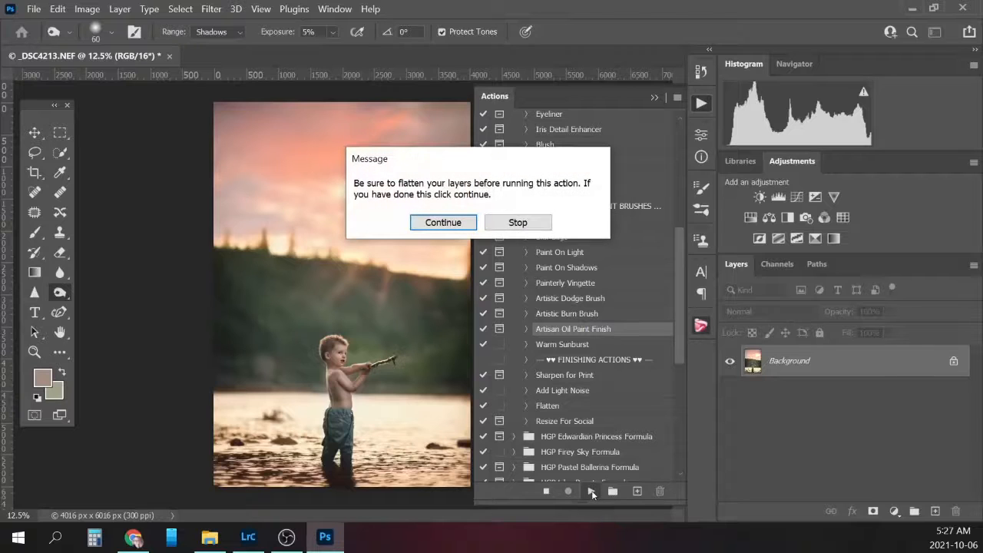
left_click(443, 222)
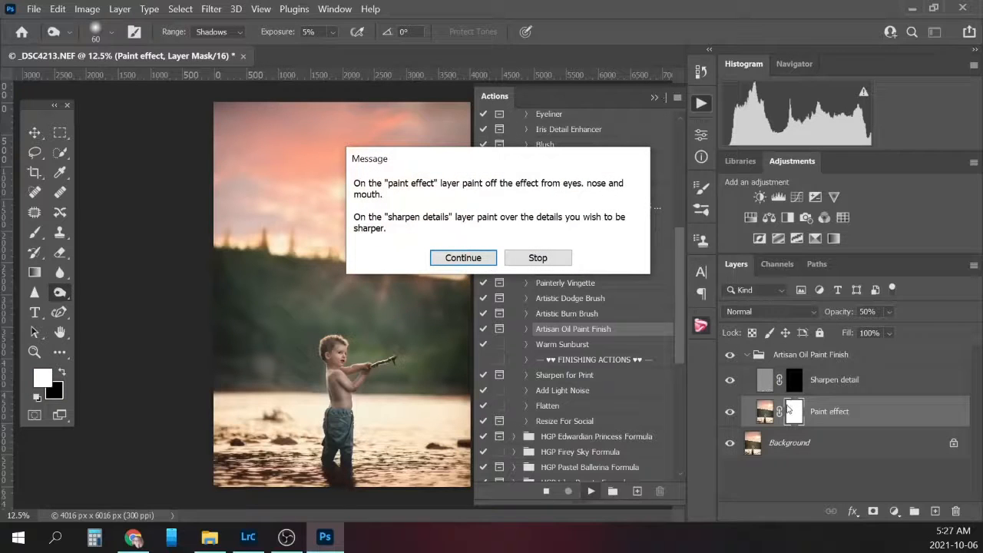
left_click(492, 260)
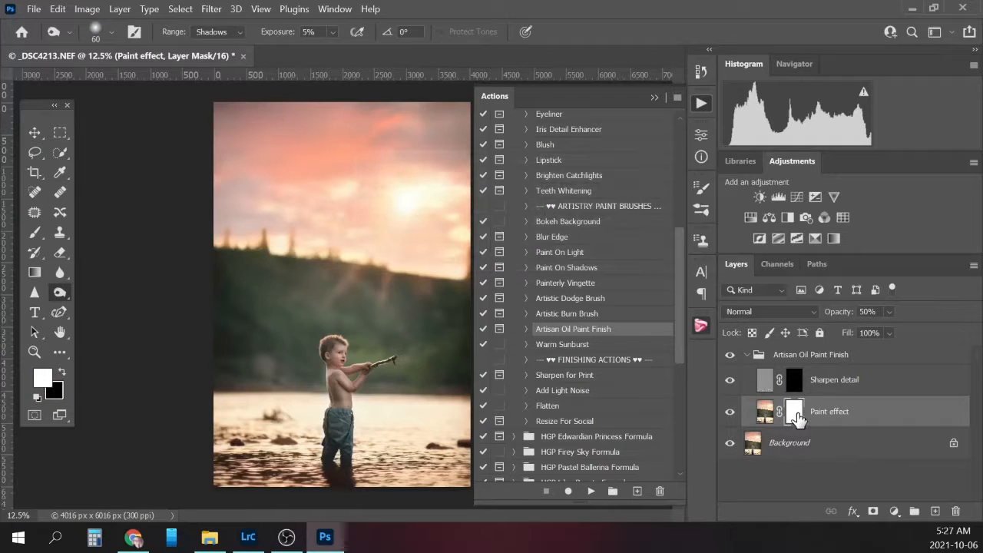
- Toggle the Paint effect layer's visibility to compare the boy's skin and hair with and without it
key("ctrl+plus")
key("ctrl+plus")
key("ctrl+plus")
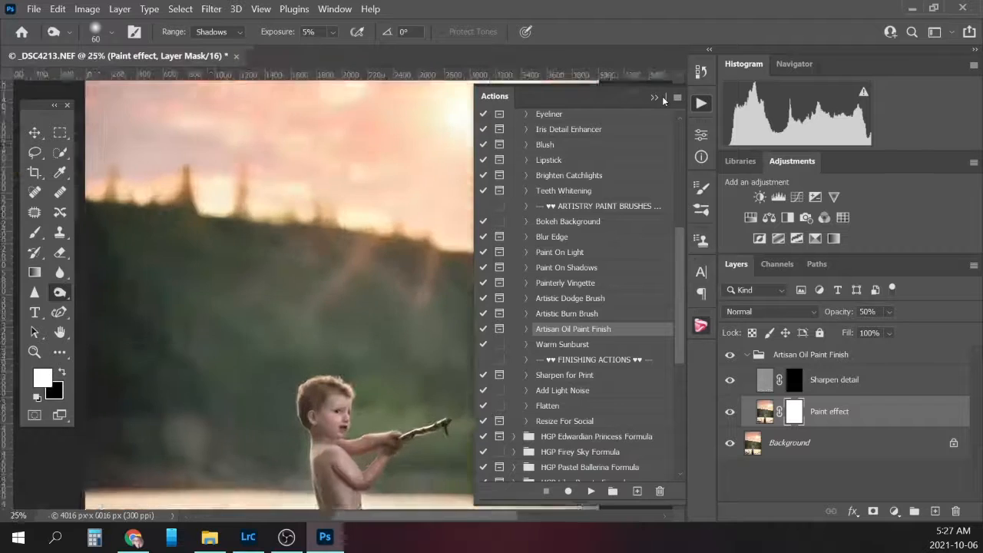
left_click(655, 99)
key("ctrl+plus")
key("ctrl+plus")
left_click_drag(678, 275, 674, 328)
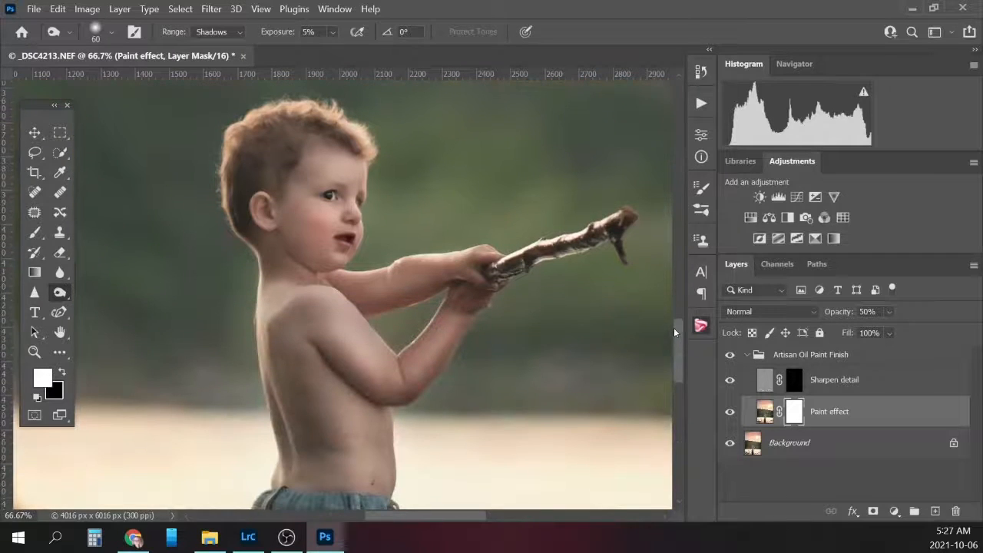
left_click(730, 415)
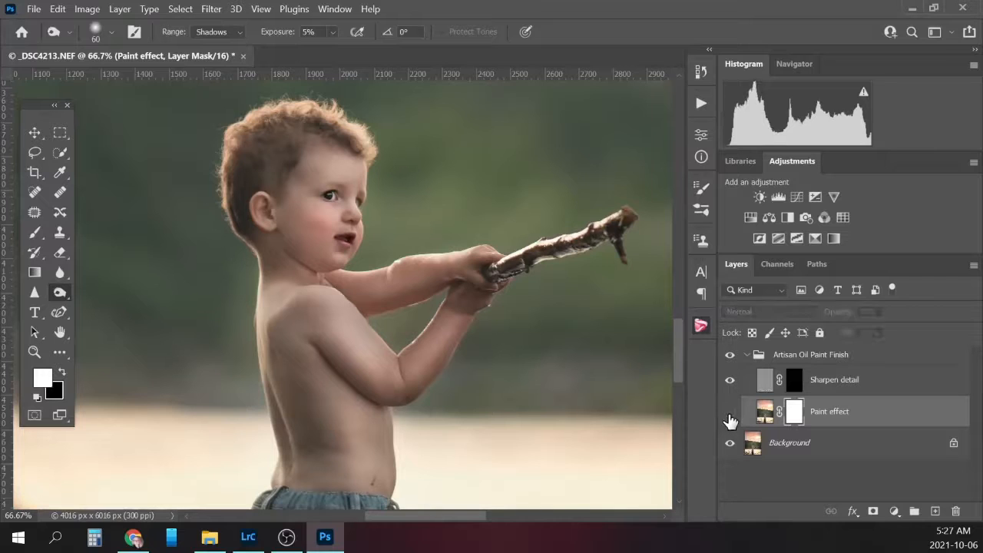
left_click(730, 419)
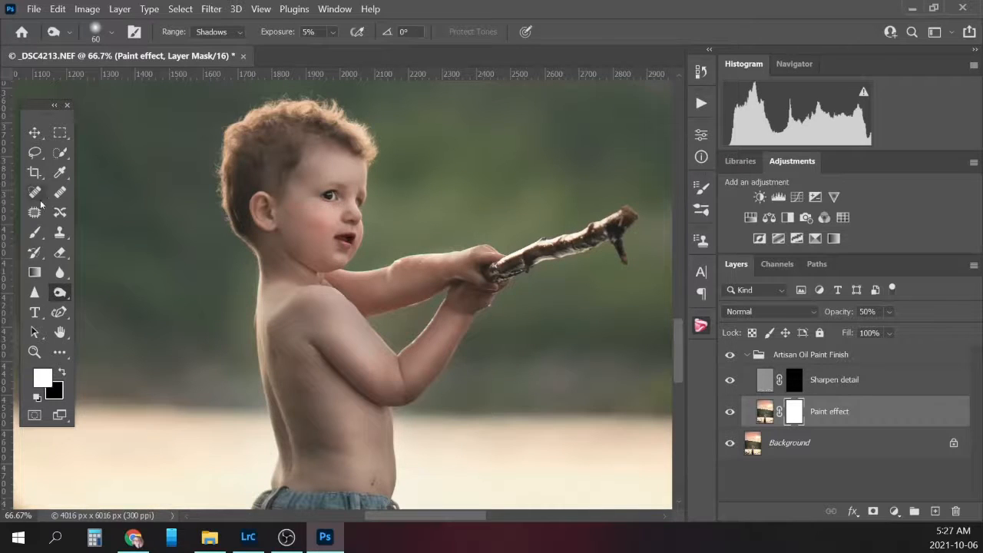
- Paint the oil effect off the boy's facial features on the Paint effect mask with a black 70 px brush
left_click(43, 231)
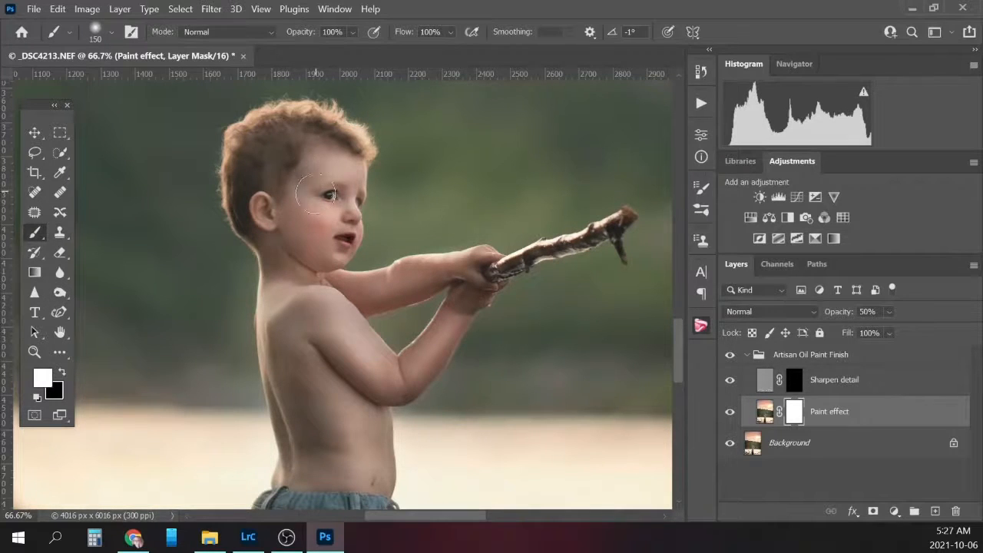
key("bracketleft")
key("x")
key("bracketleft")
key("bracketleft")
key("bracketleft")
key("bracketleft")
key("bracketleft")
- Paint the boy's facial details in white on the Sharpen detail mask with a 20 px brush
left_click(796, 380)
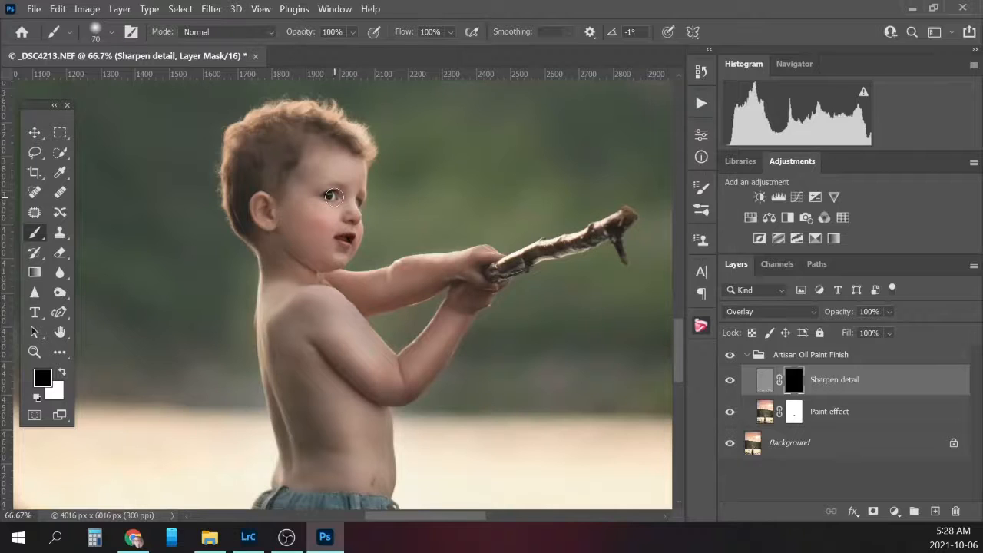
key("bracketleft")
key("bracketleft")
key("bracketleft")
key("bracketleft")
key("bracketleft")
key("bracketleft")
key("bracketleft")
key("x")
- Toggle the Artisan Oil Paint Finish group to compare before and after, and flatten it into the Background
left_click(746, 354)
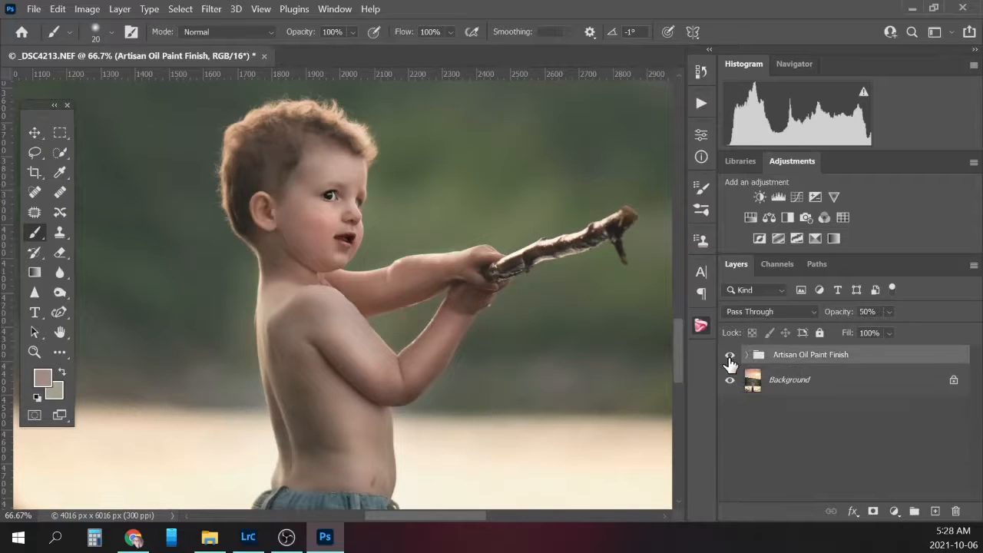
left_click(729, 355)
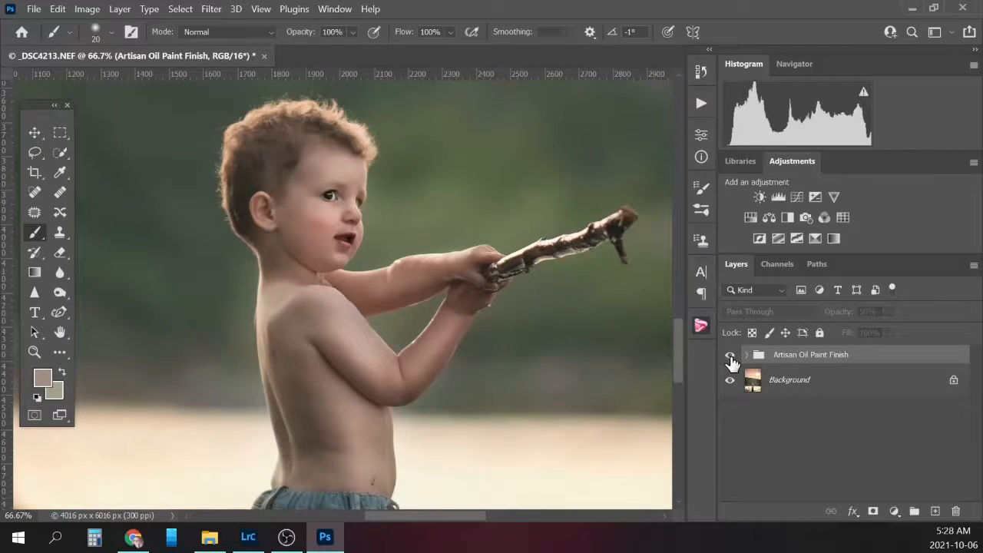
left_click(730, 357)
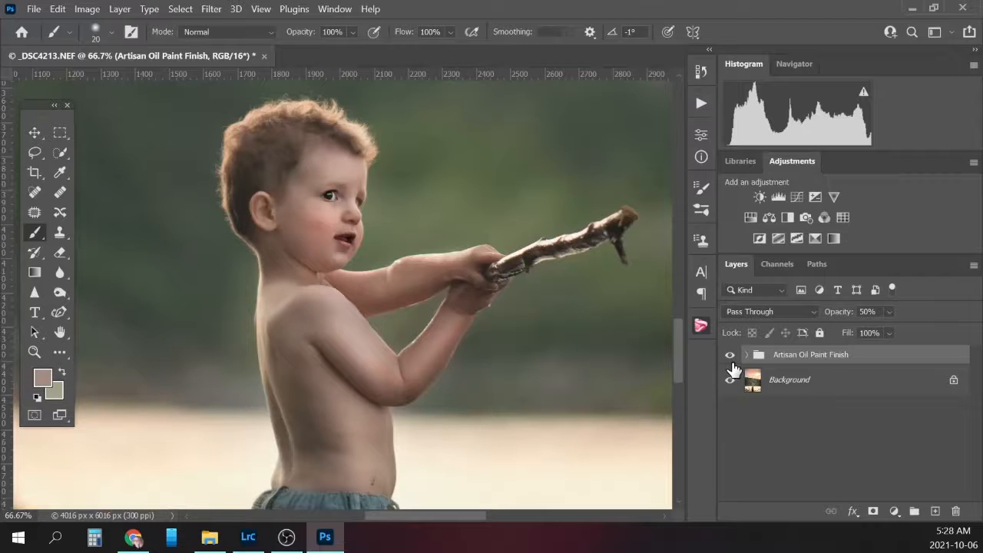
left_click(837, 384)
right_click(840, 383)
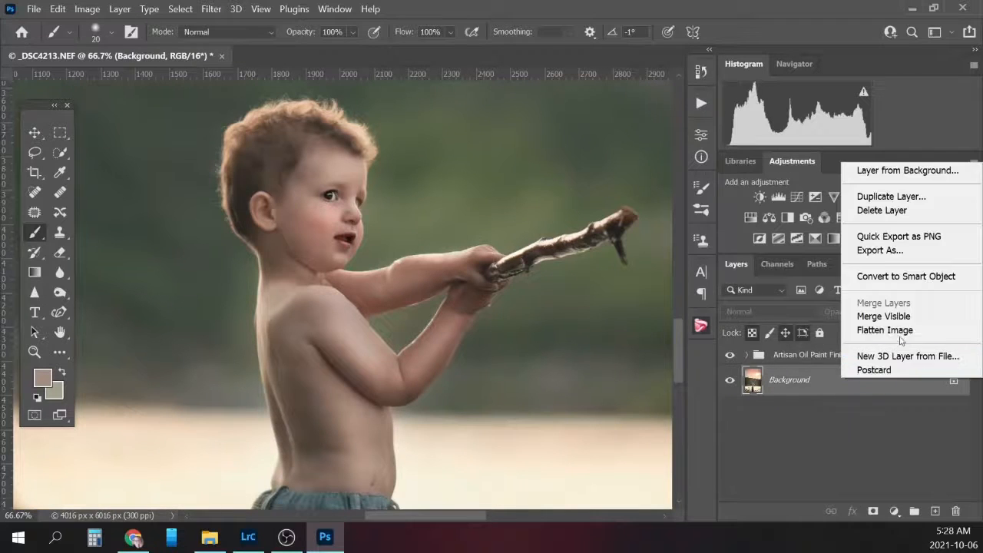
left_click(884, 331)
- Run the Sharpen for Print action and continue past its flattening reminder to add the sharpening layer
left_click(701, 104)
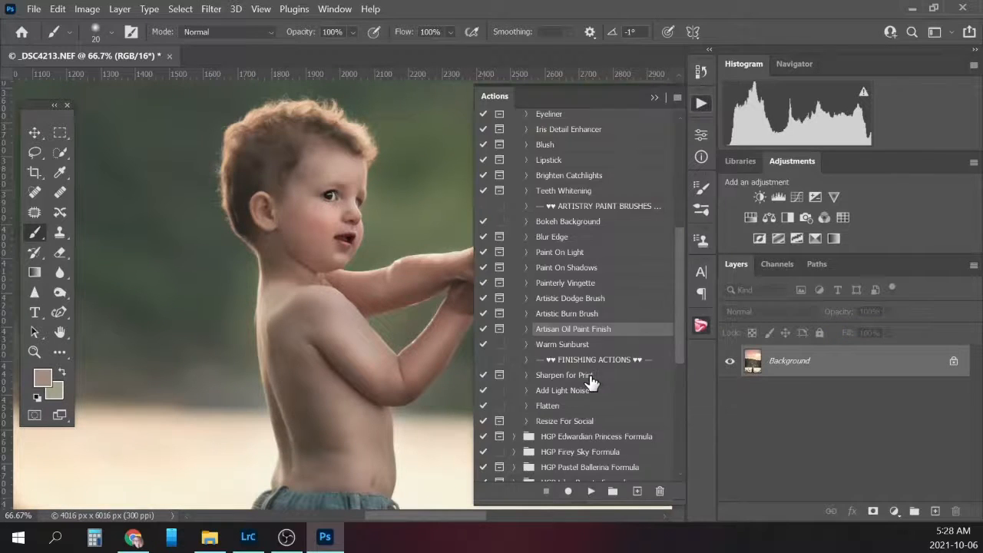
left_click(588, 376)
left_click(591, 491)
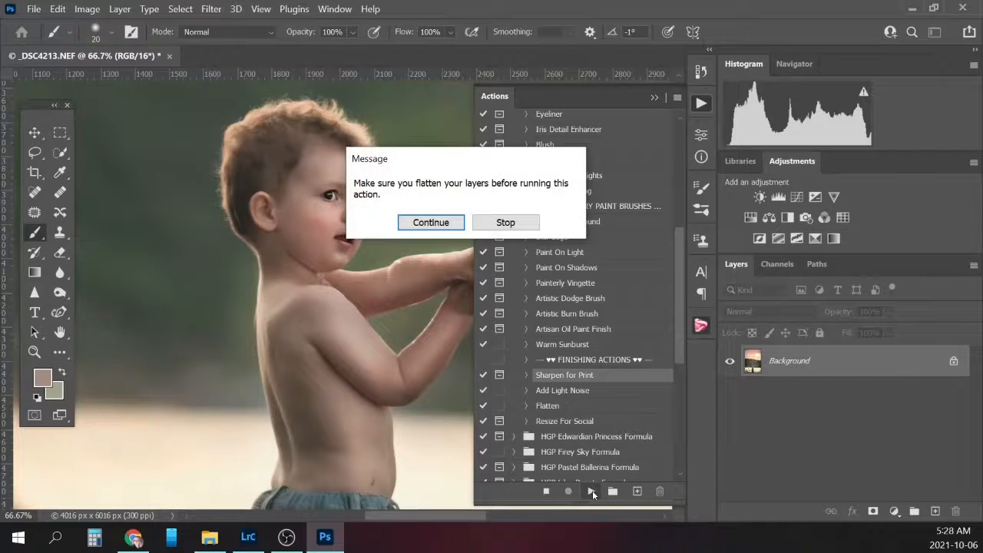
left_click(453, 227)
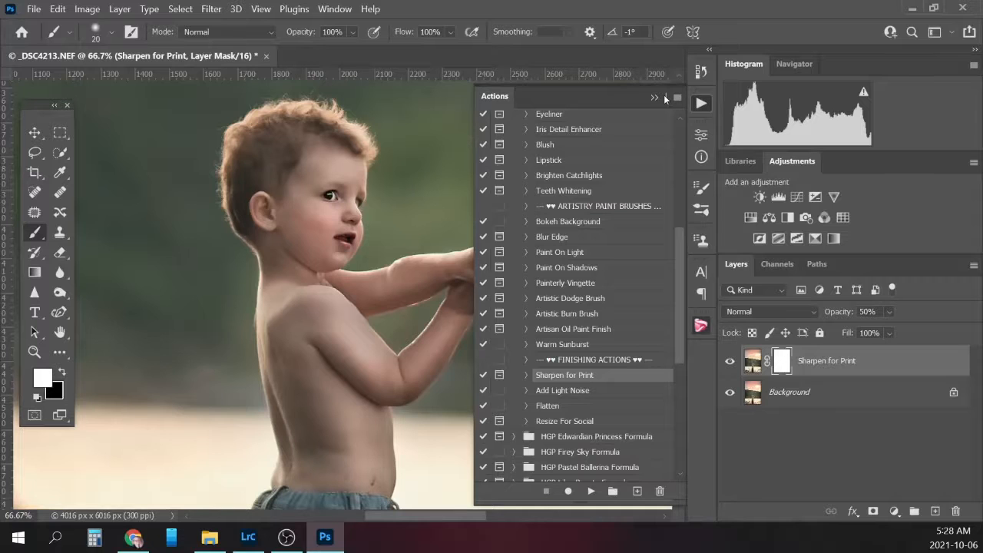
- Toggle the Sharpen for Print layer's visibility to compare the result, and flatten it into the Background
left_click(729, 362)
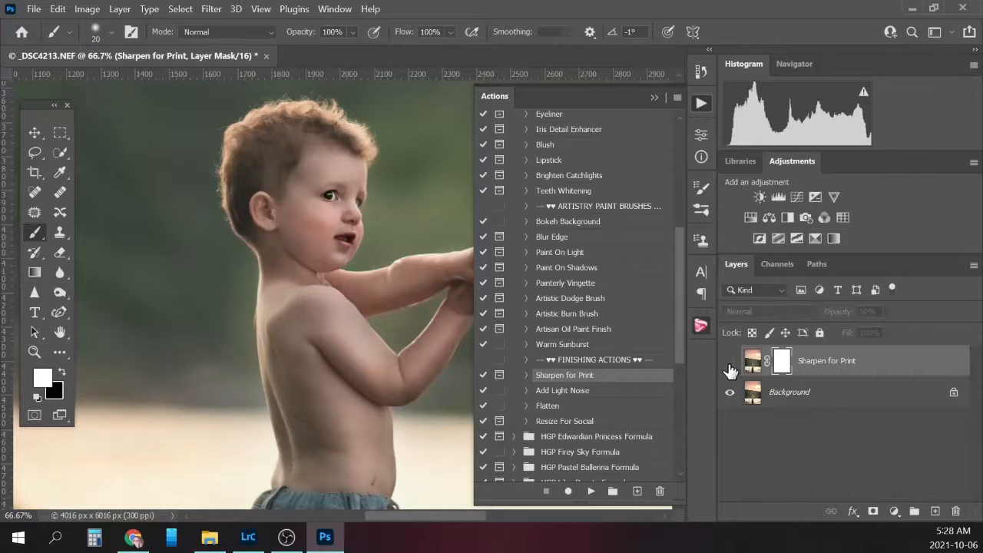
left_click(731, 360)
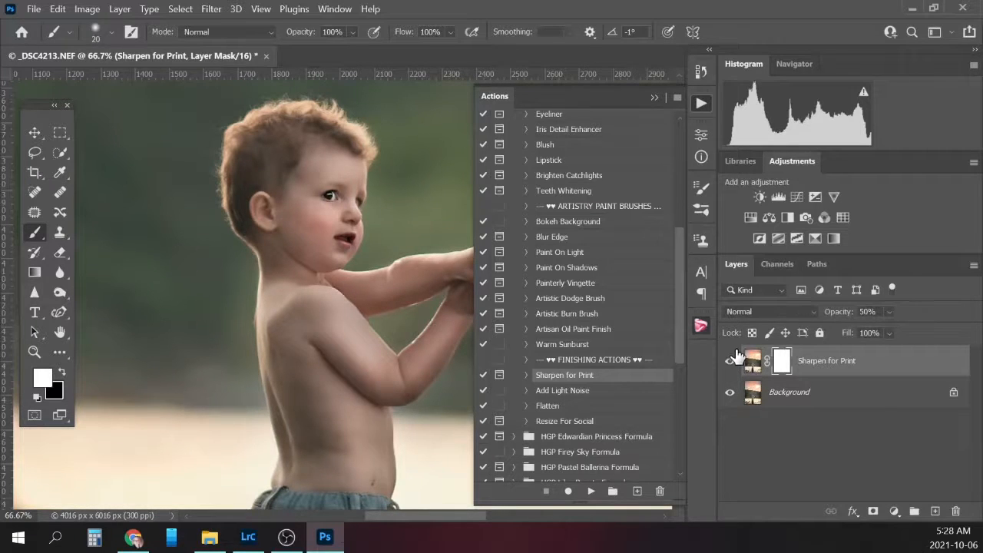
left_click(853, 396)
right_click(856, 397)
left_click(856, 278)
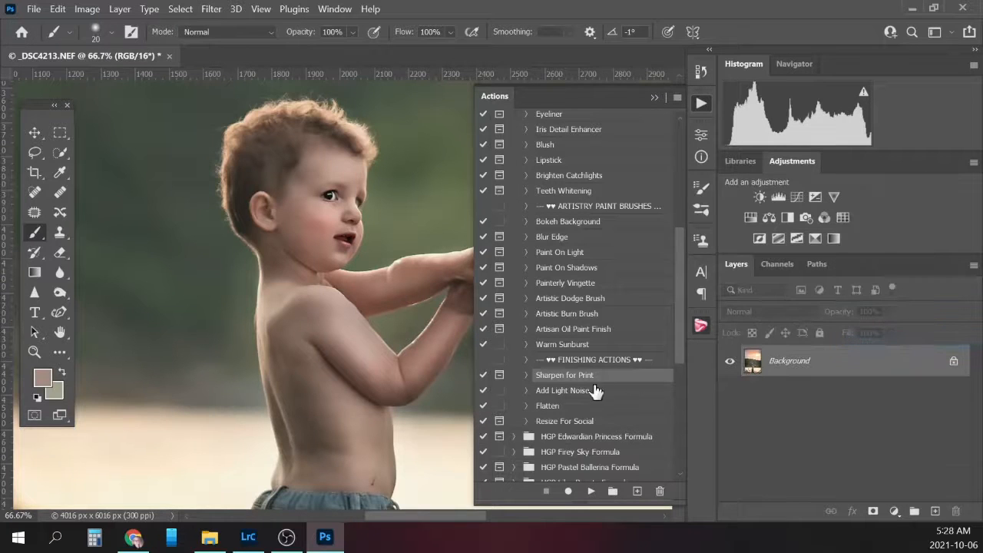
- Run the Add Light Noise action to add a Soft Light noise layer over the portrait
left_click(564, 390)
left_click(589, 490)
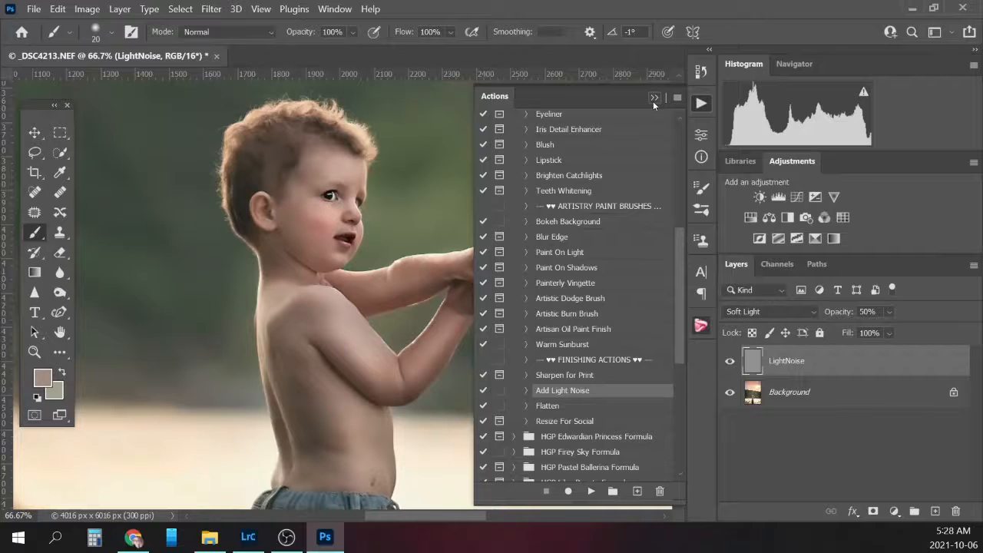
- Lower the LightNoise layer's opacity to 30% and flatten the image into the Background
left_click(653, 100)
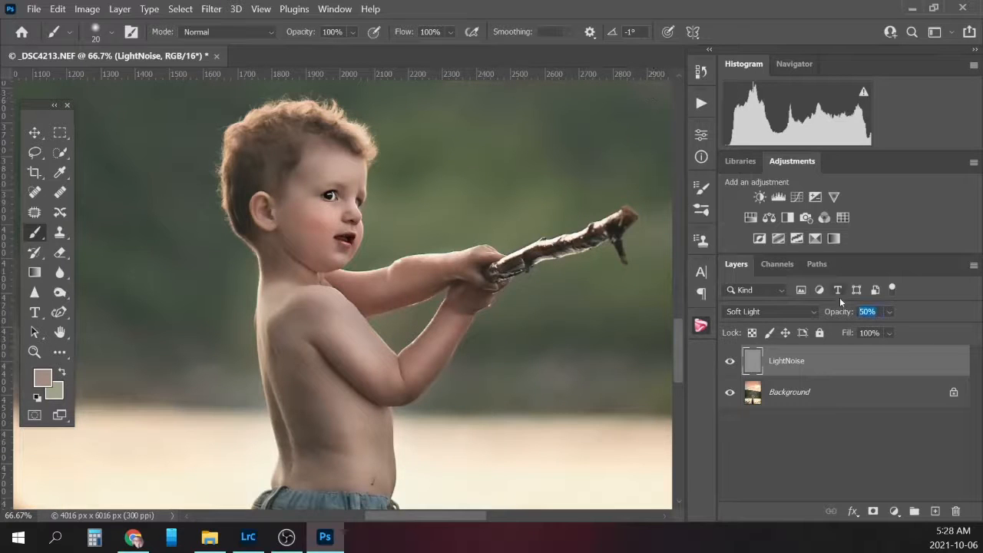
type("30")
key("Return")
right_click(837, 393)
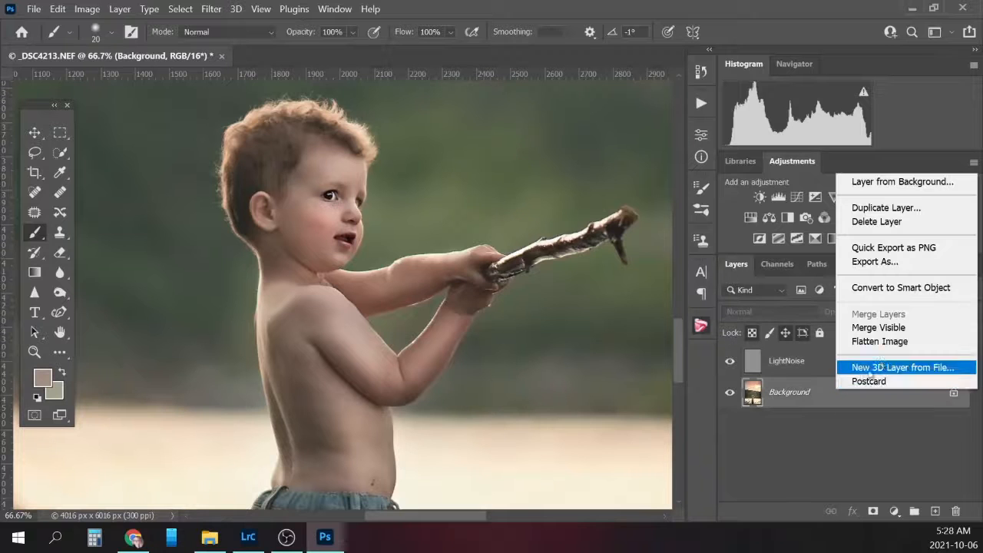
left_click(881, 341)
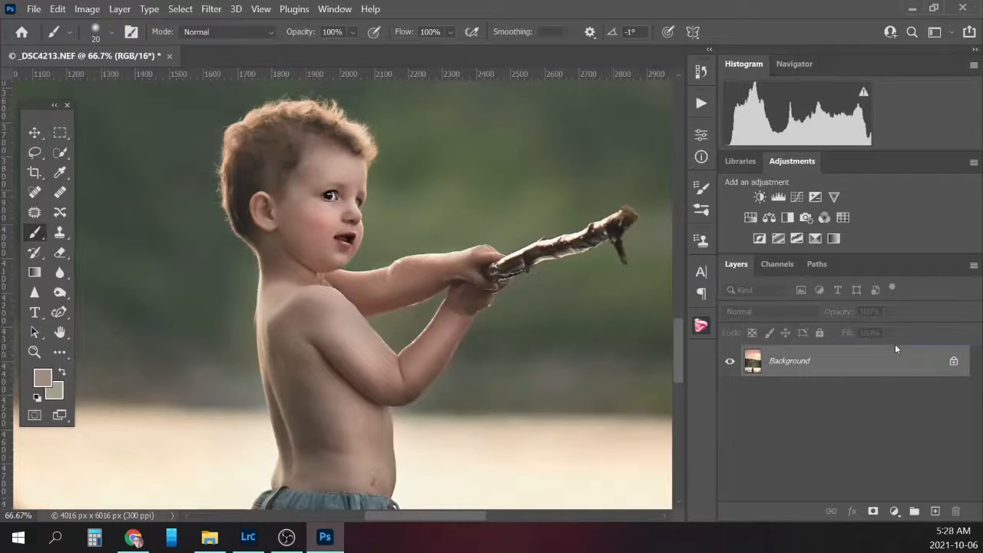
- Take a history snapshot of the finished, flattened portrait with the whole image in view
key("ctrl+minus")
key("ctrl+minus")
key("ctrl+minus")
key("ctrl+minus")
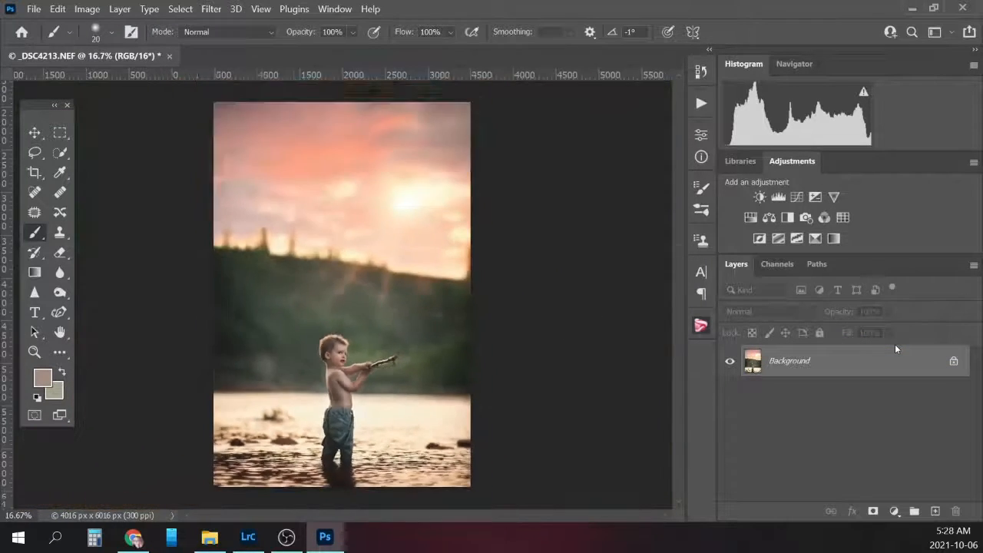
key("ctrl+minus")
left_click(701, 72)
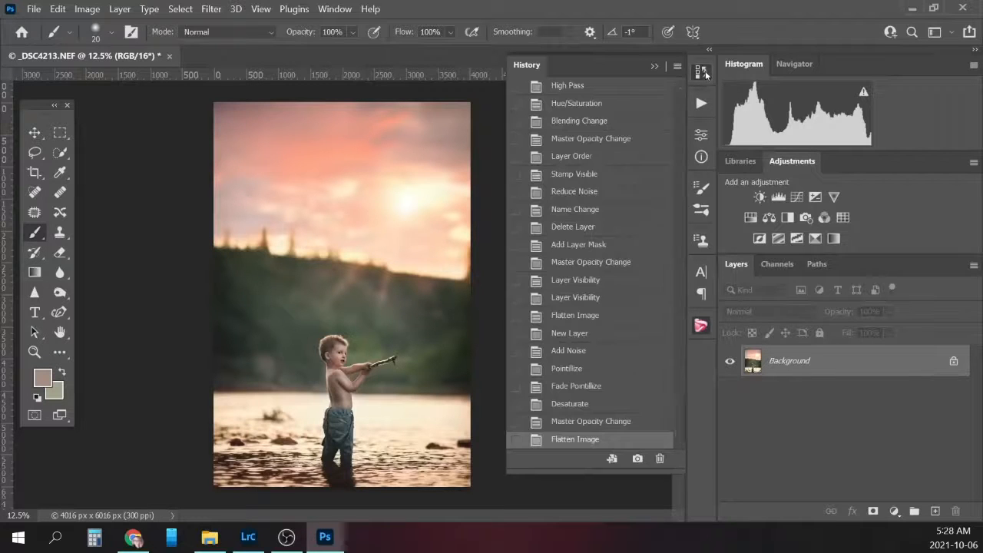
left_click(638, 461)
- Compare the original _DSC4213.NEF history state with Snapshot 1, ending on the finished snapshot
left_click_drag(679, 305, 680, 96)
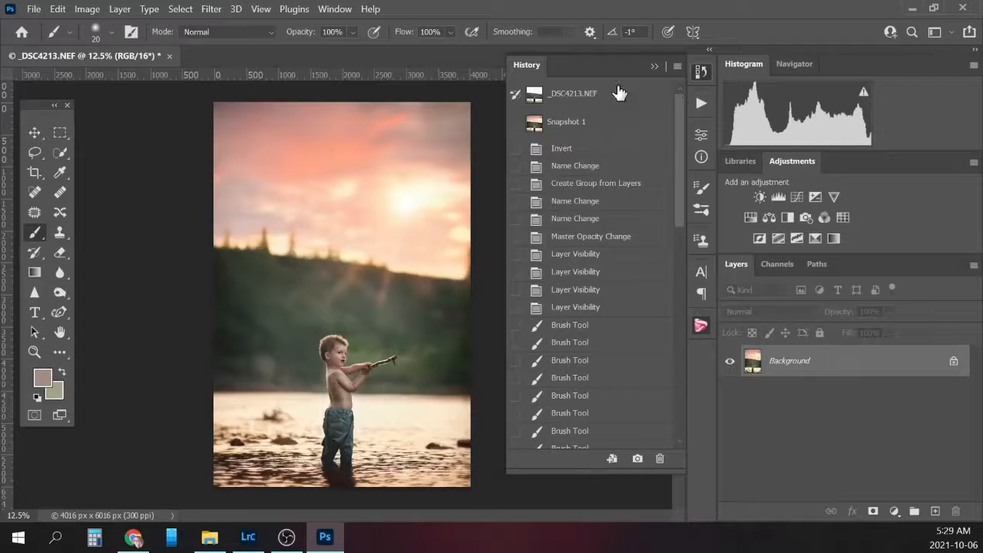
left_click(618, 97)
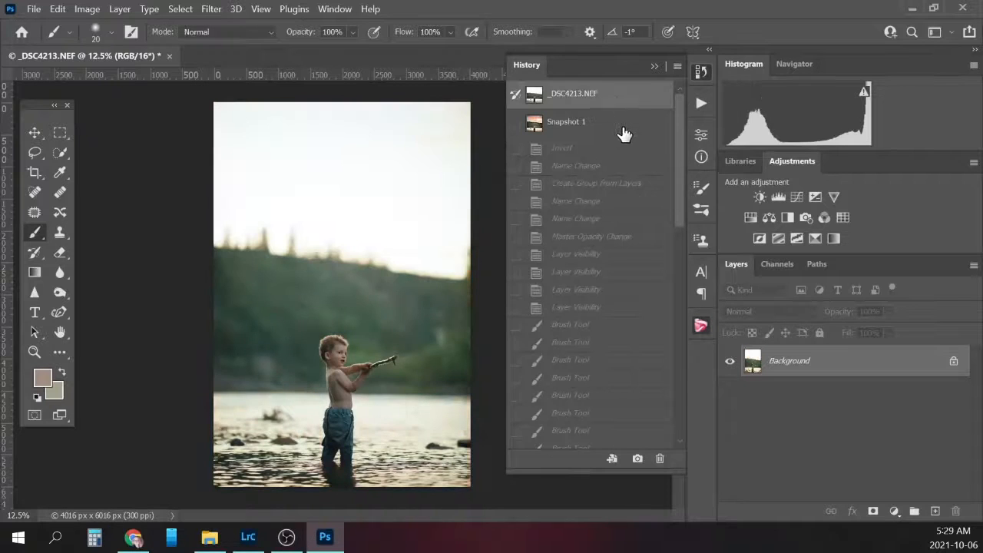
left_click(614, 128)
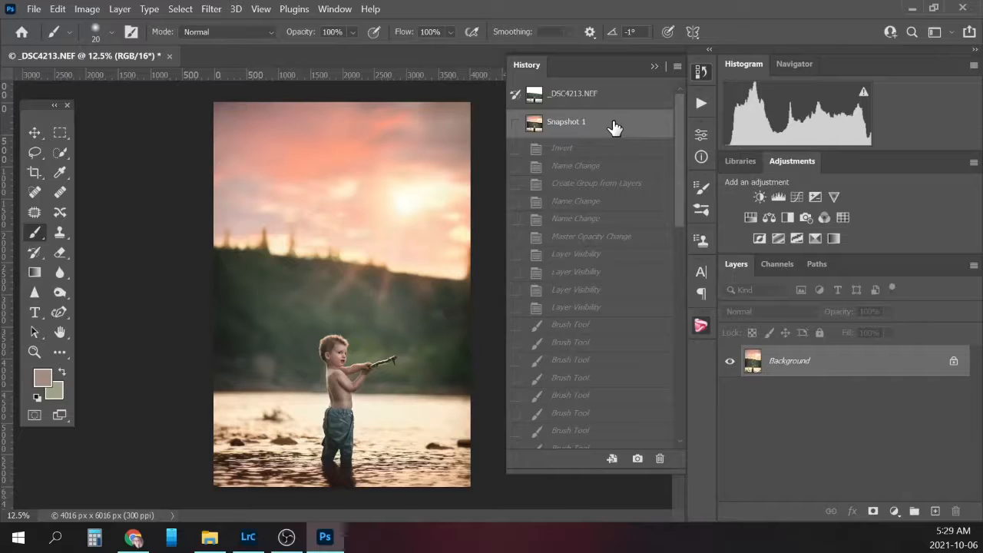
left_click(654, 66)
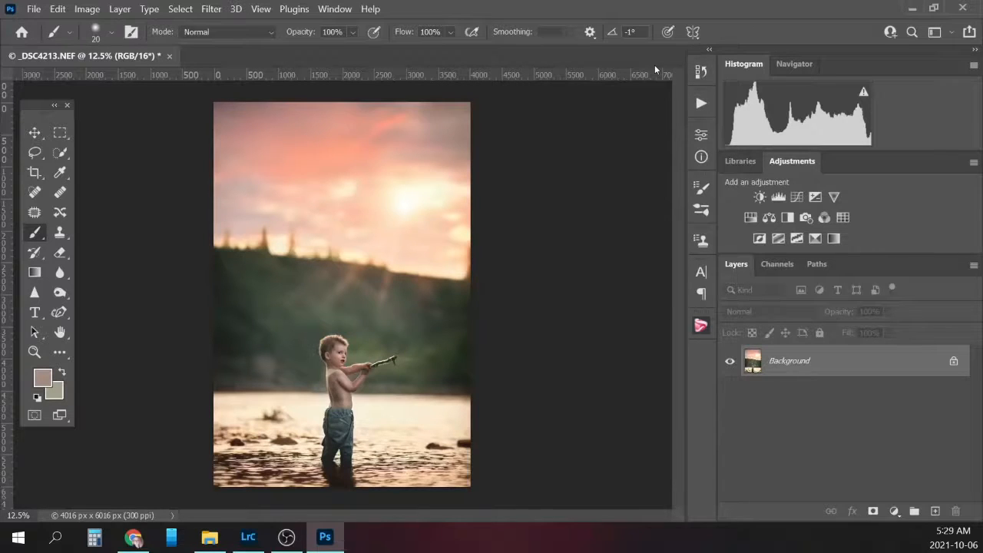